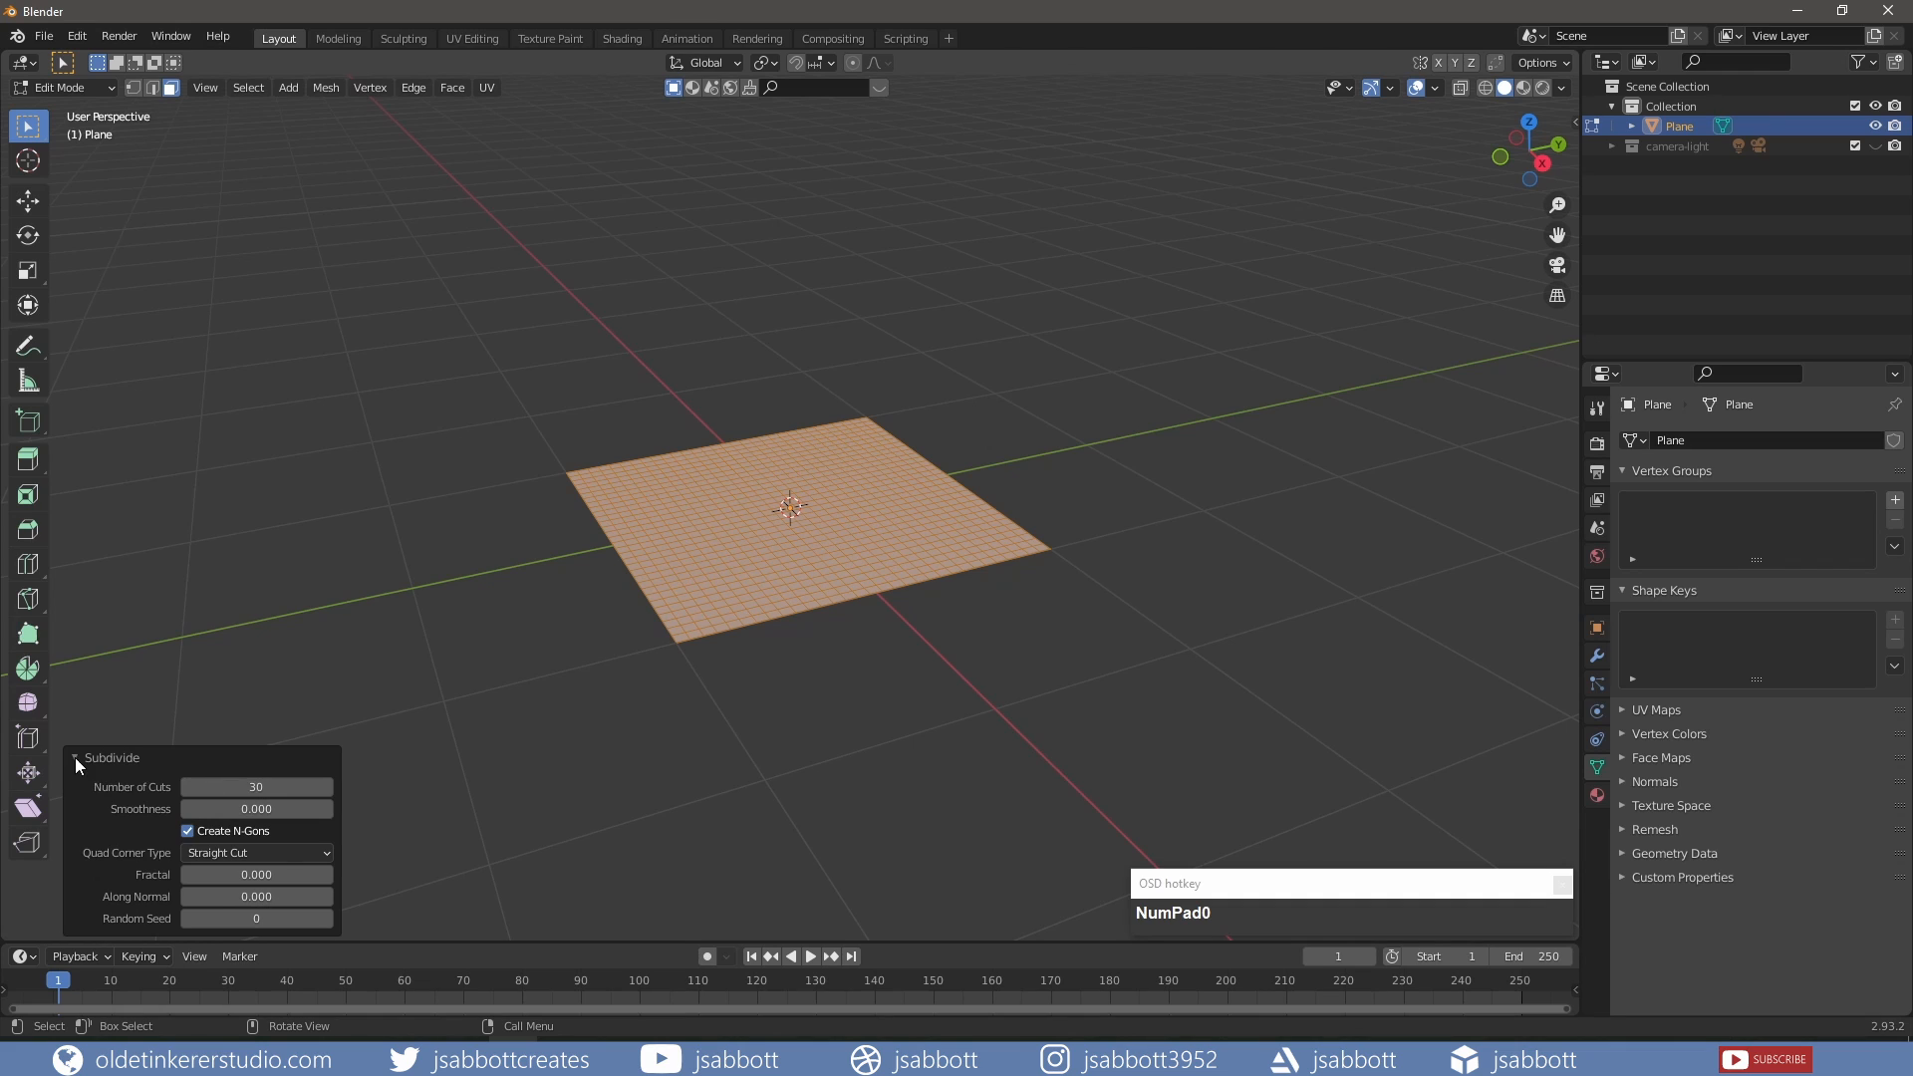
Split the 3D viewport vertically in two and turn the first area into a Shader Editor with its sidebar hidden.
left_click(74, 756)
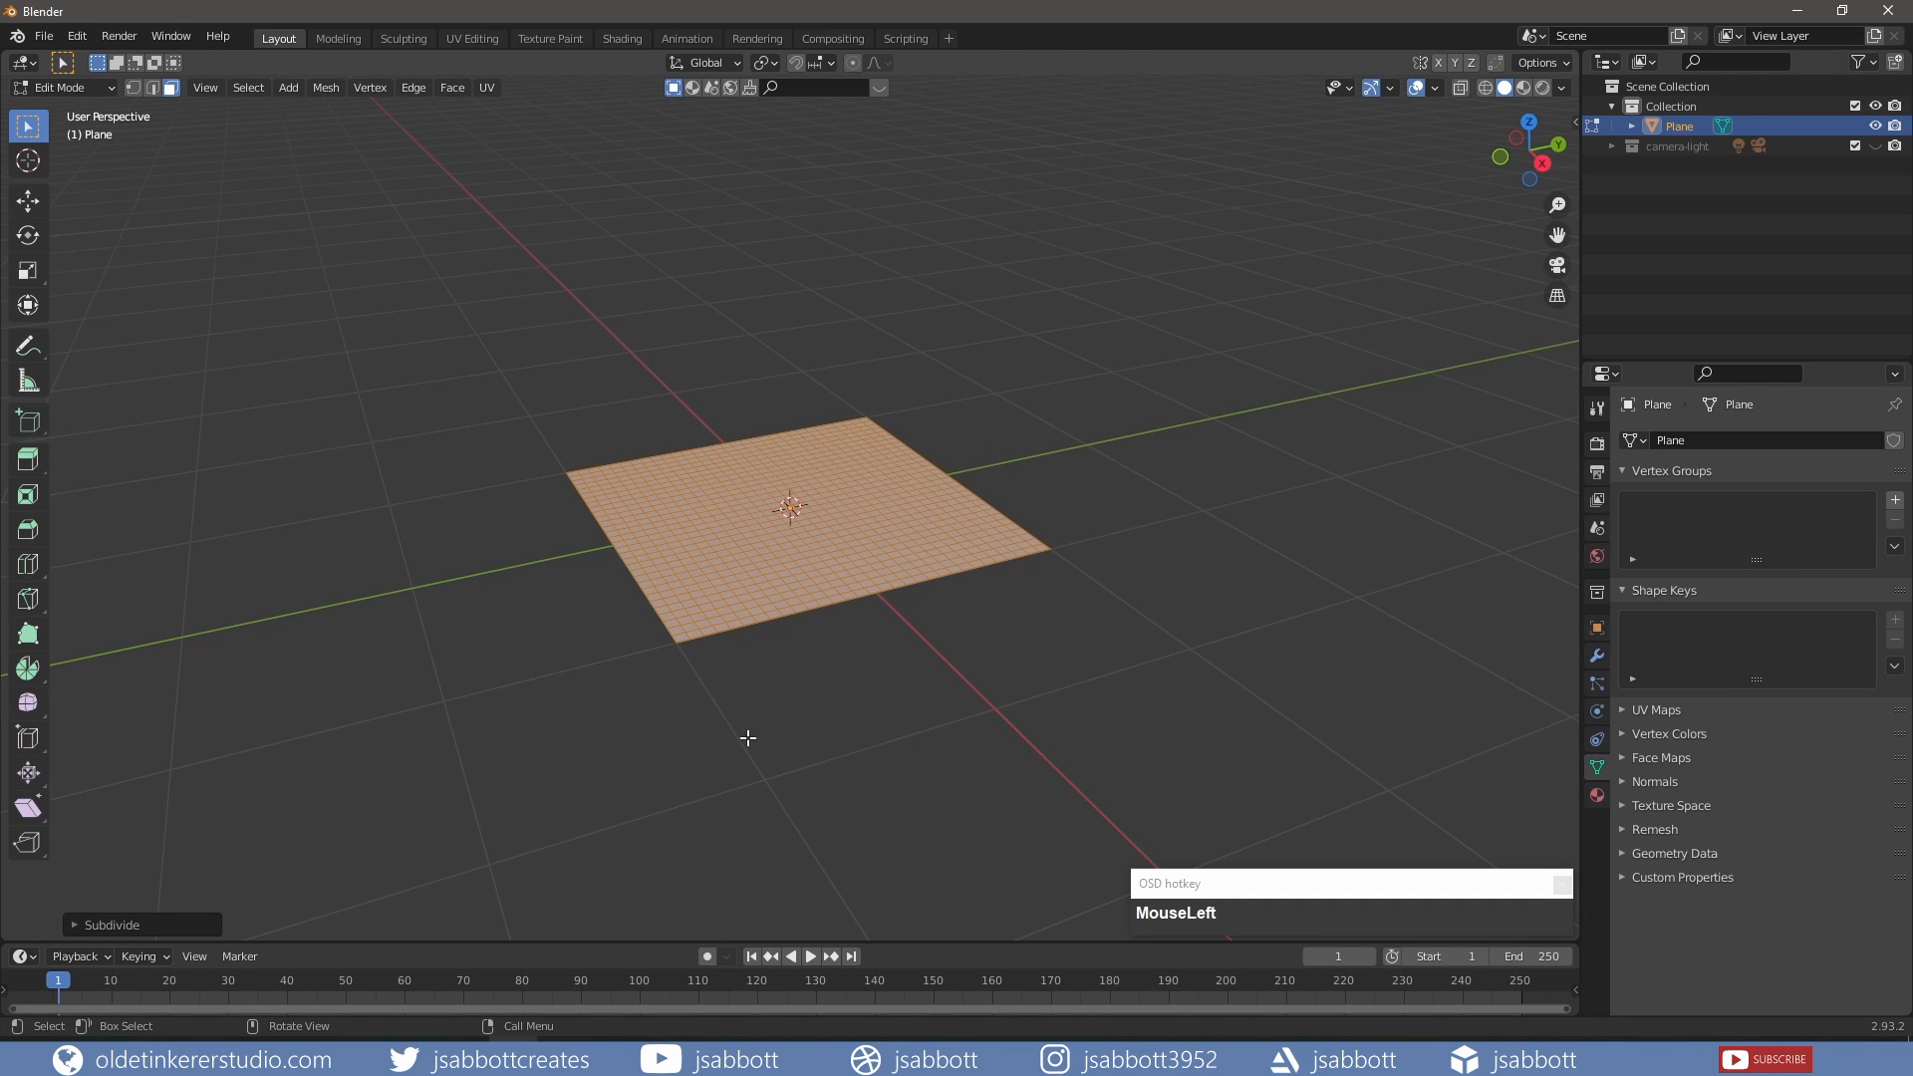
left_click_drag(6, 55, 943, 166)
left_click(22, 62)
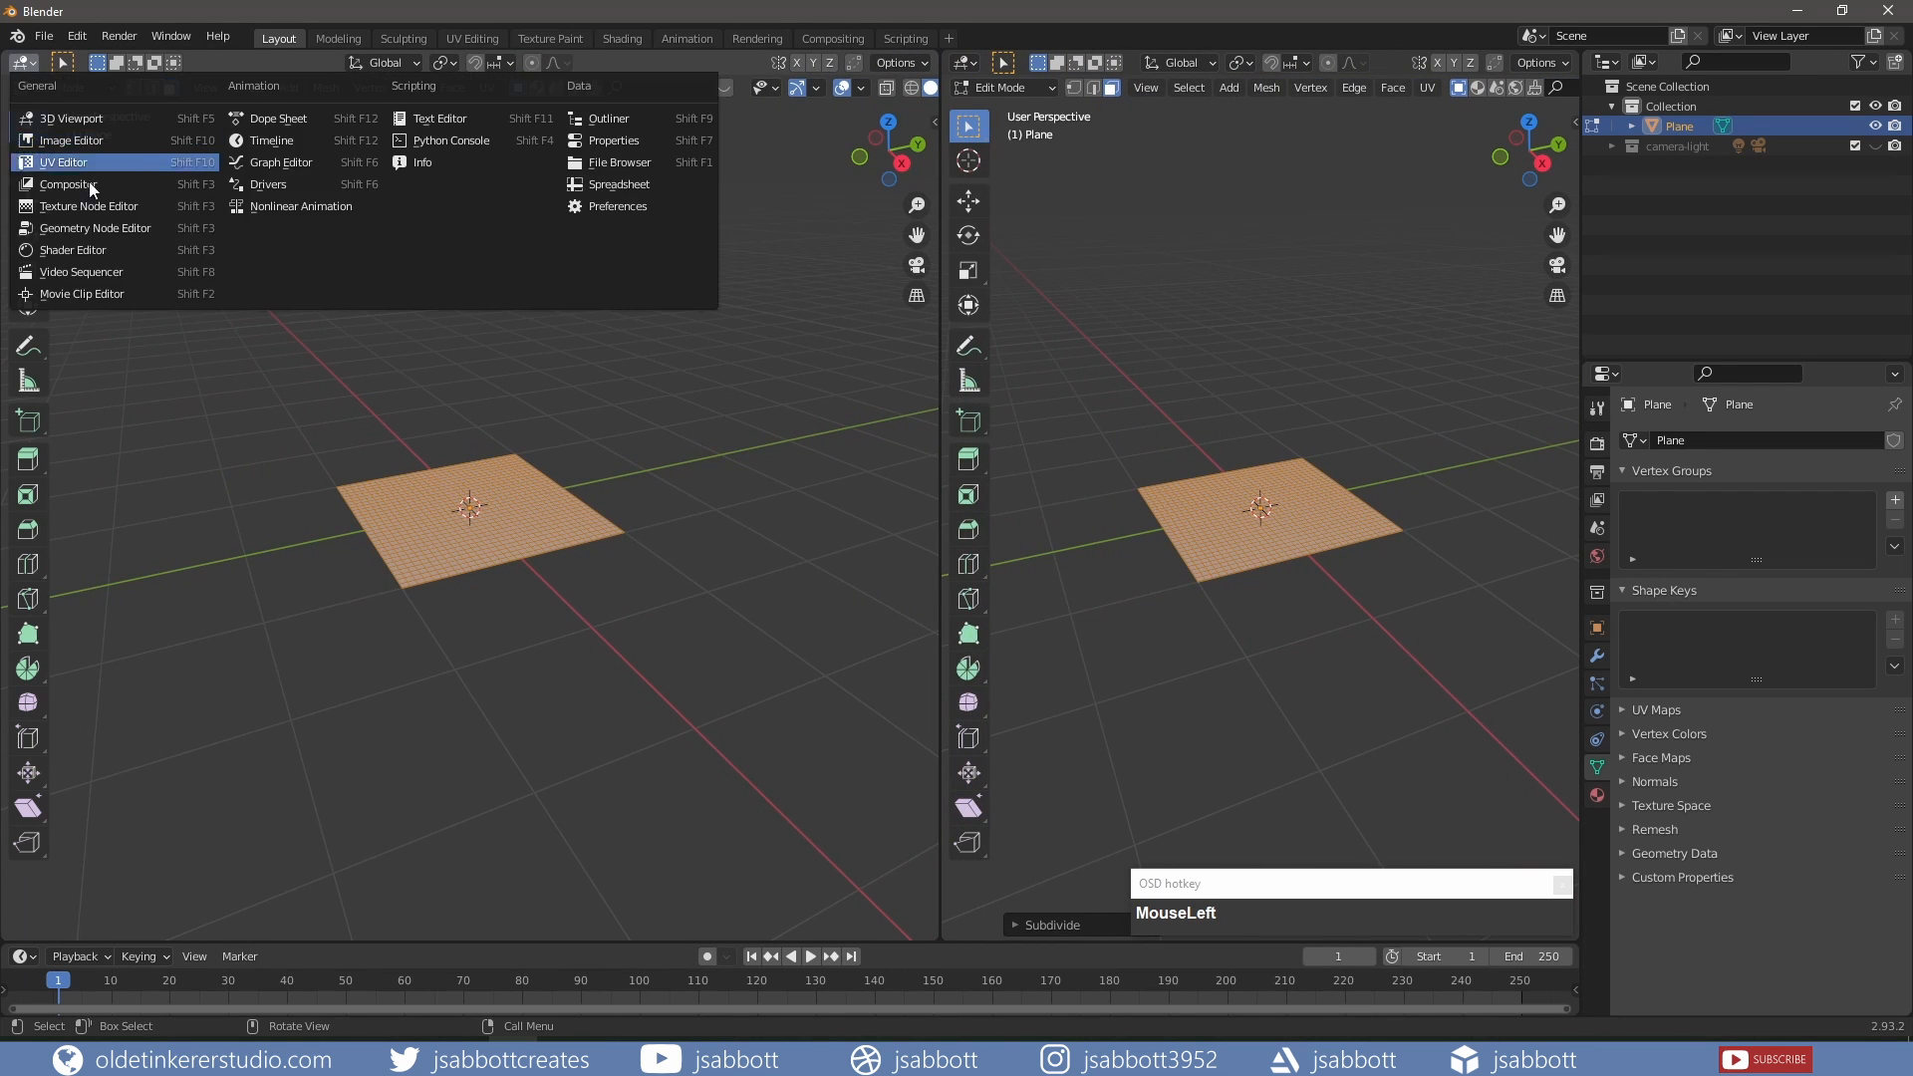
left_click(87, 251)
key("n")
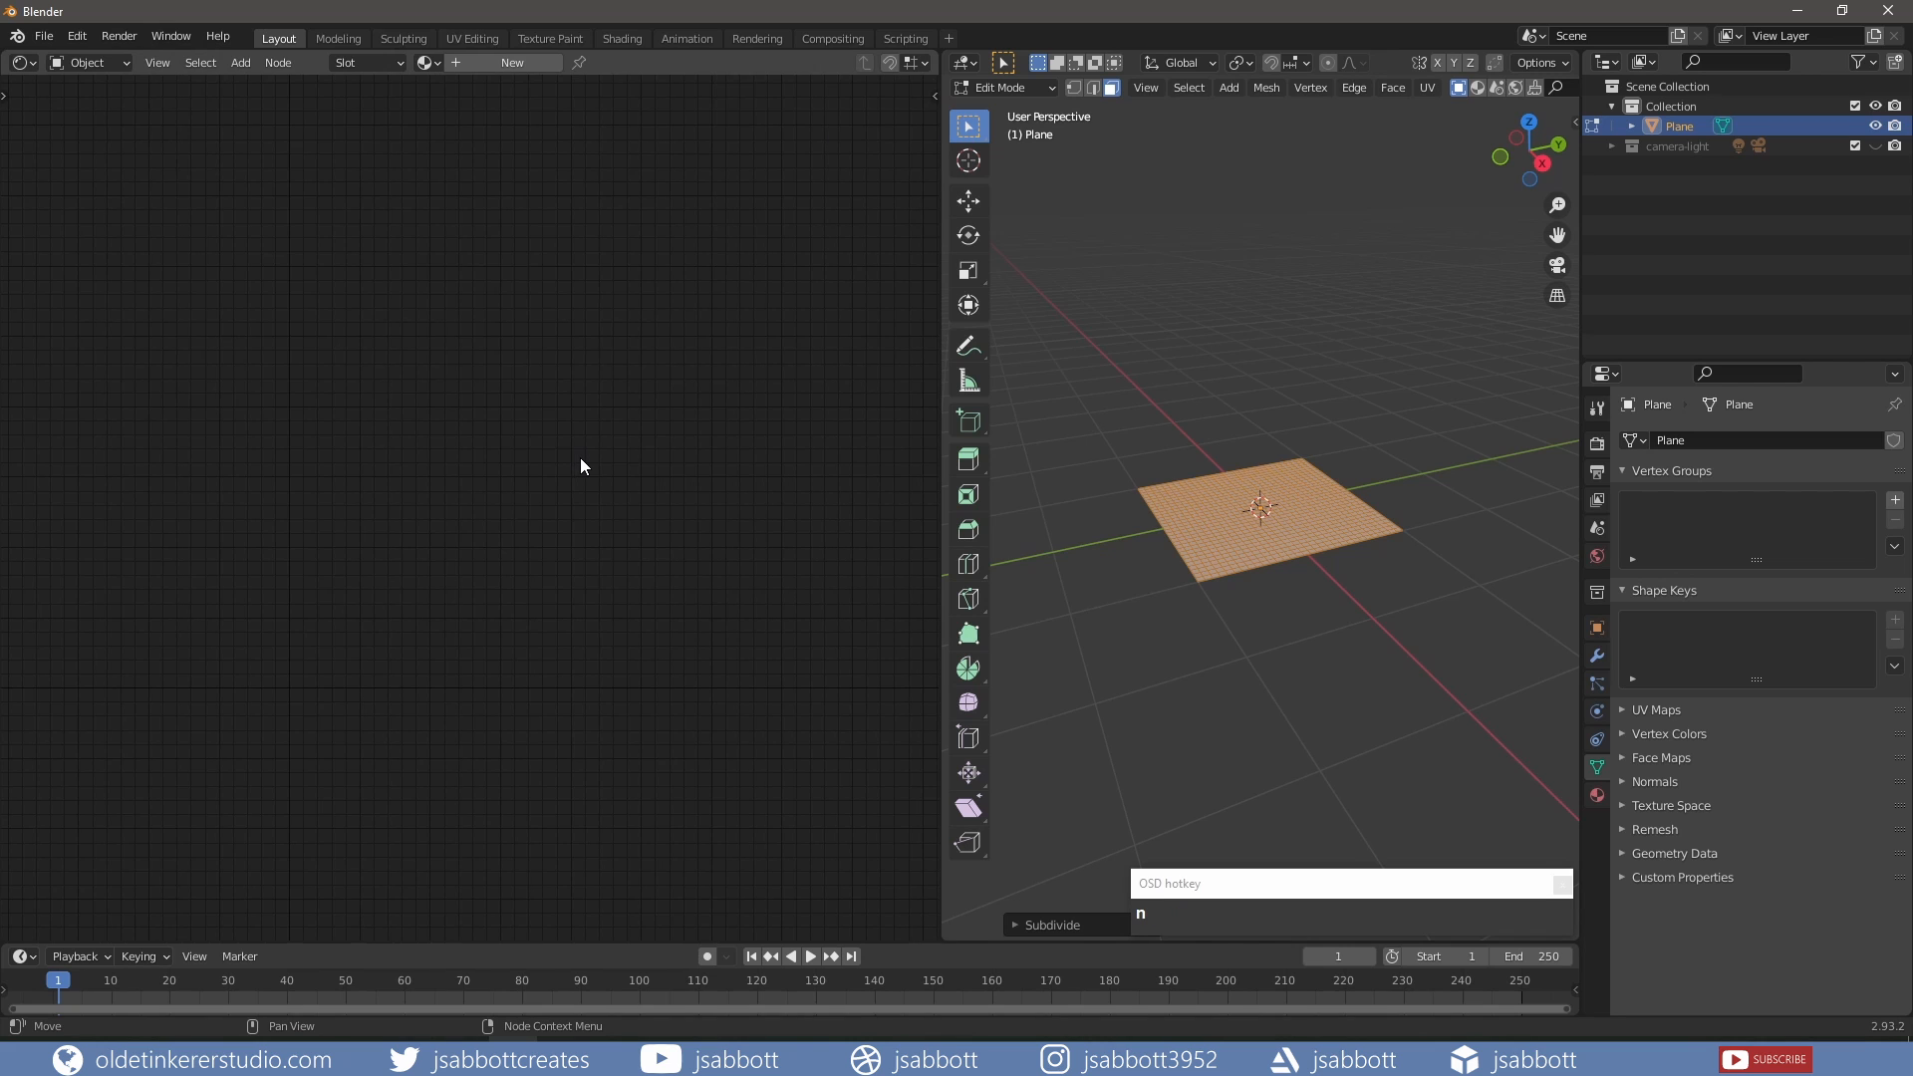
Show the plane from the top in Material Preview shading and deselect all its faces.
left_click(692, 502)
key("KP_7")
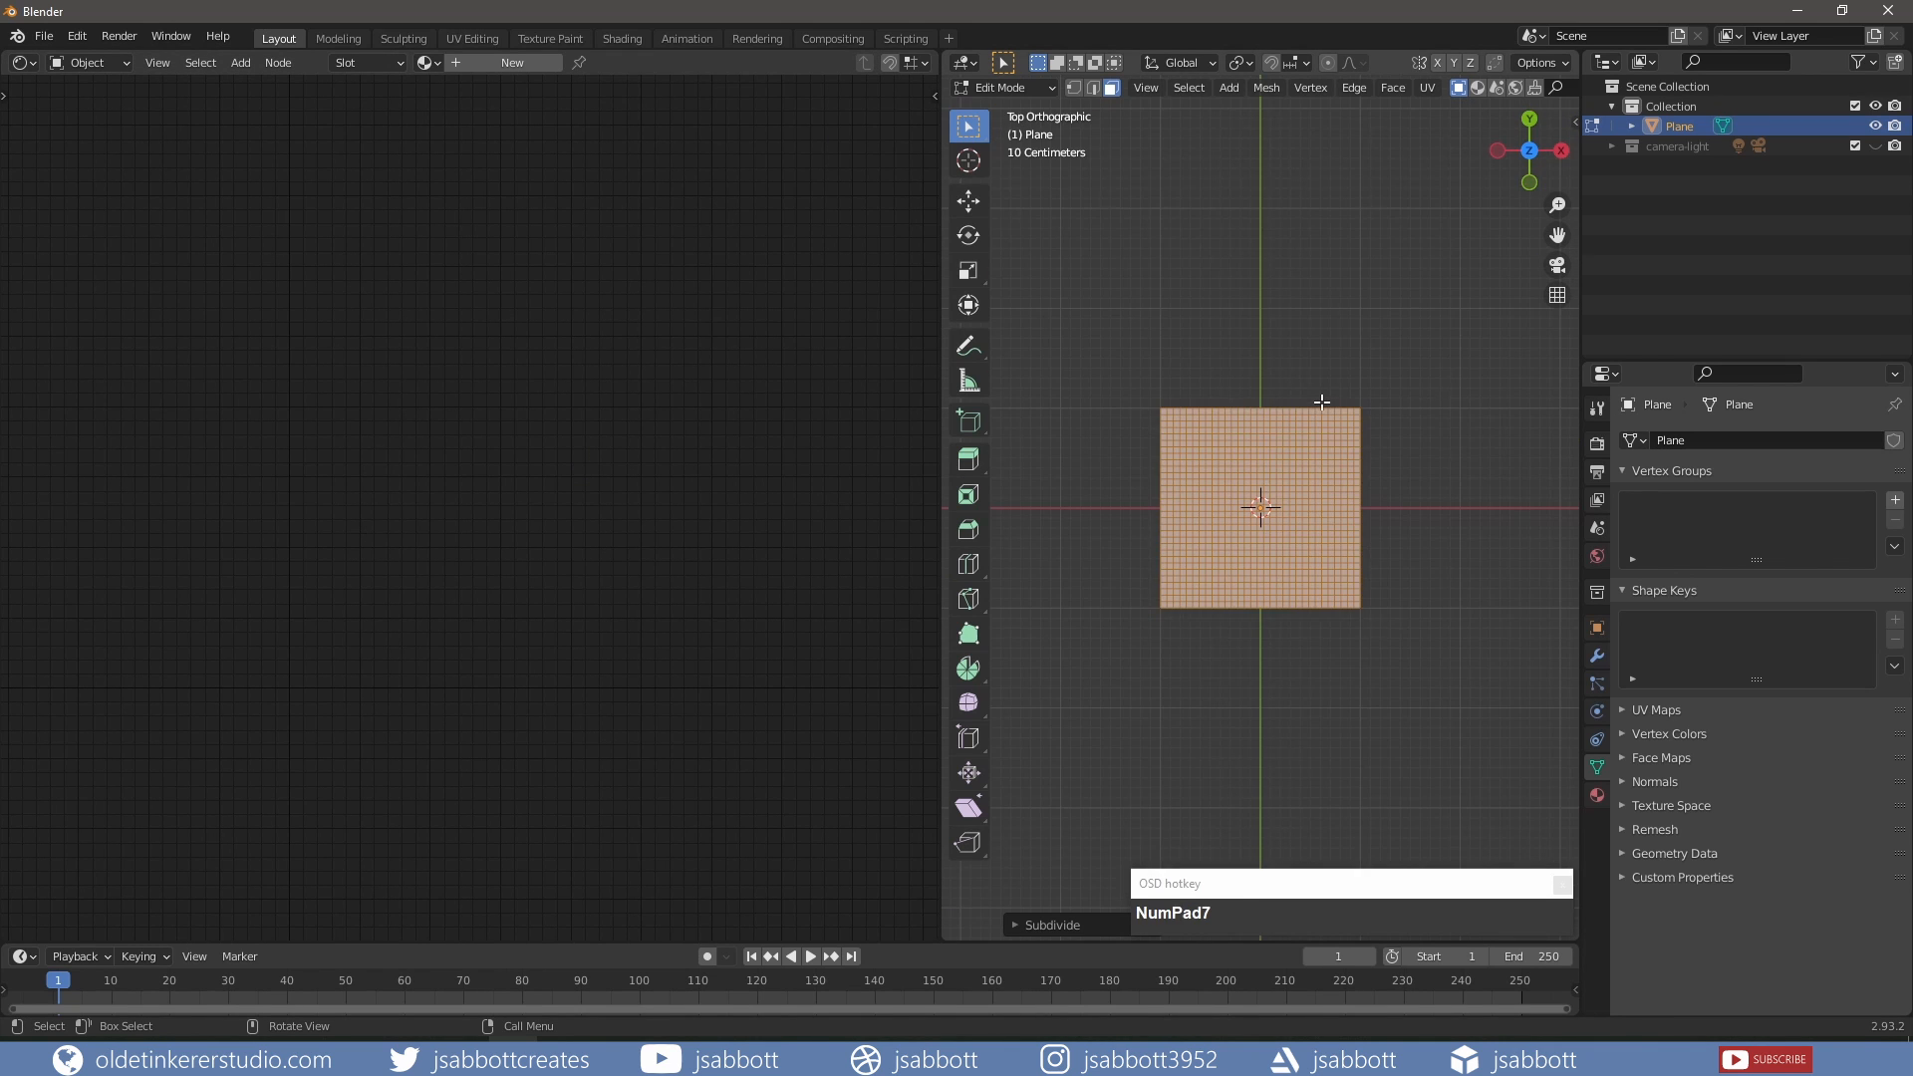
scroll(1321, 401, "up", 4)
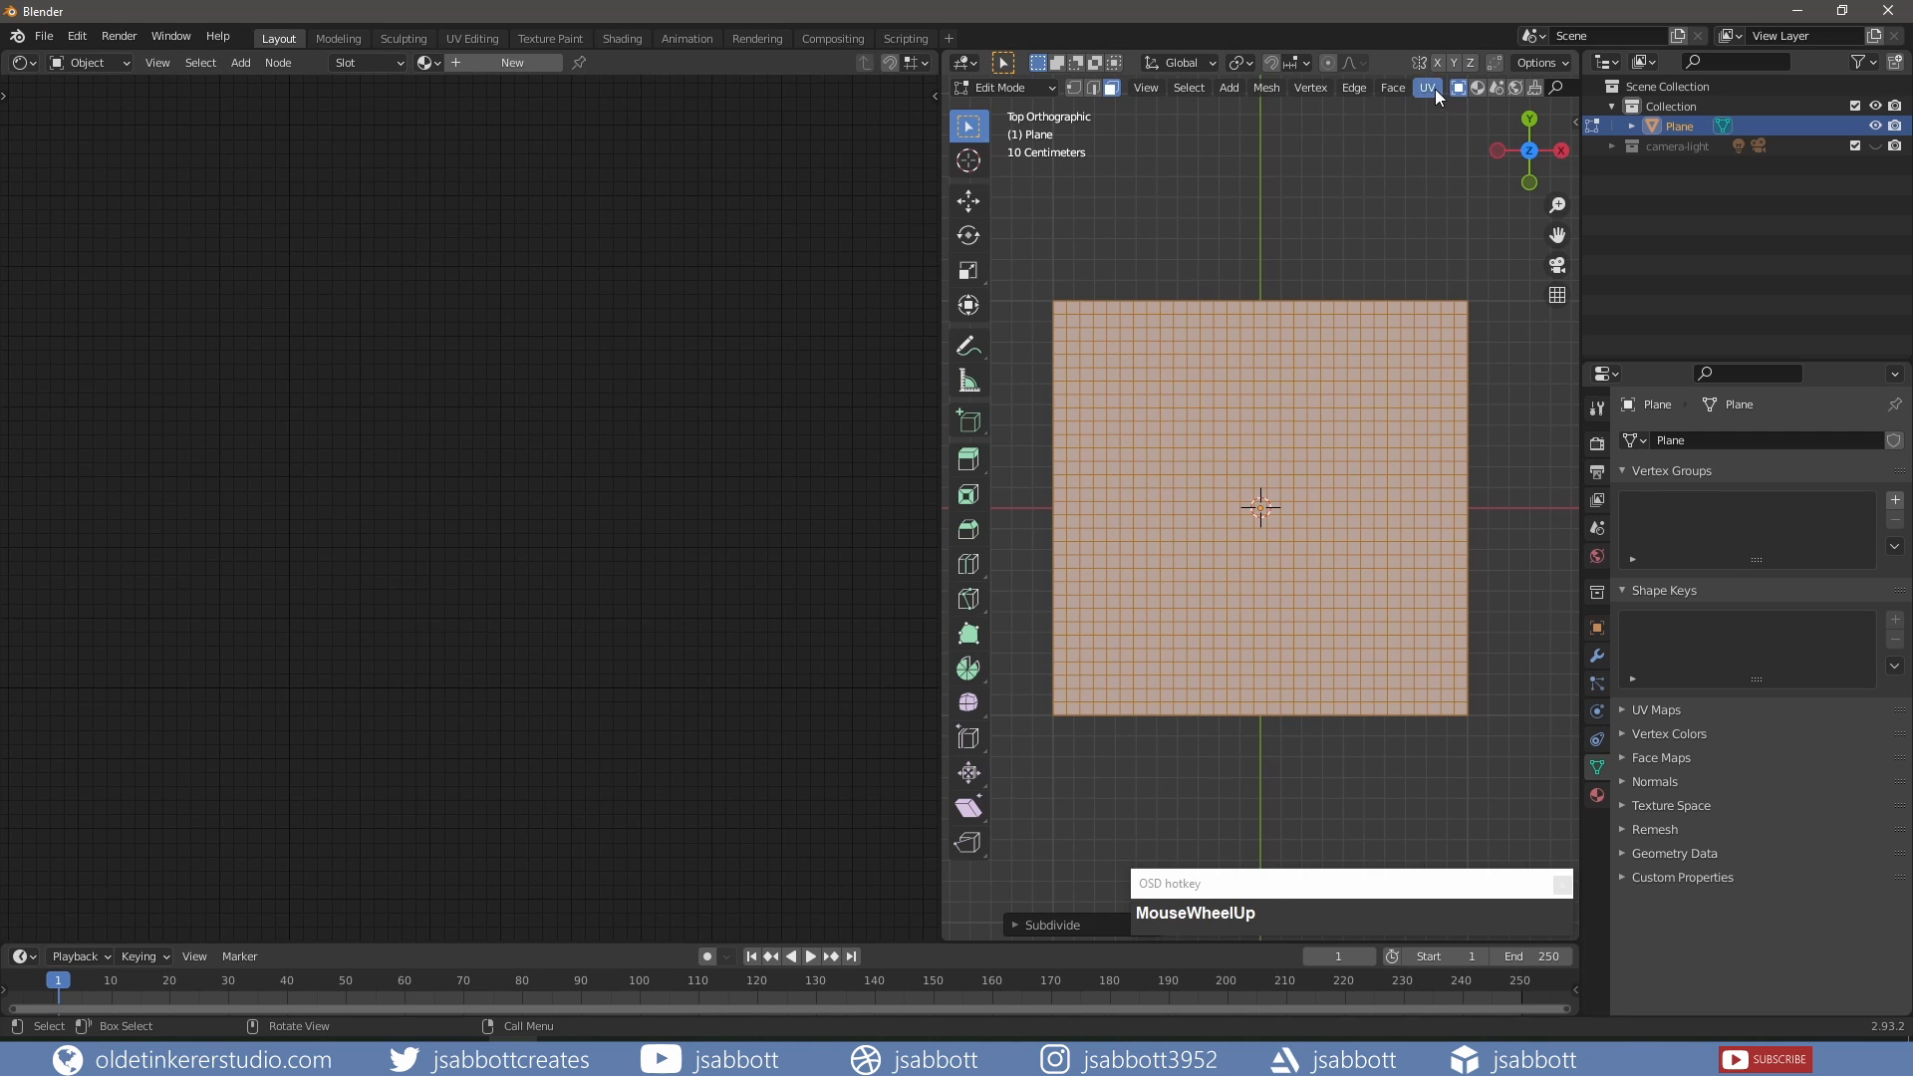
mouse_move(1435, 87)
middle_mouse_down()
mouse_move(1295, 88)
mouse_move(1400, 82)
middle_mouse_up()
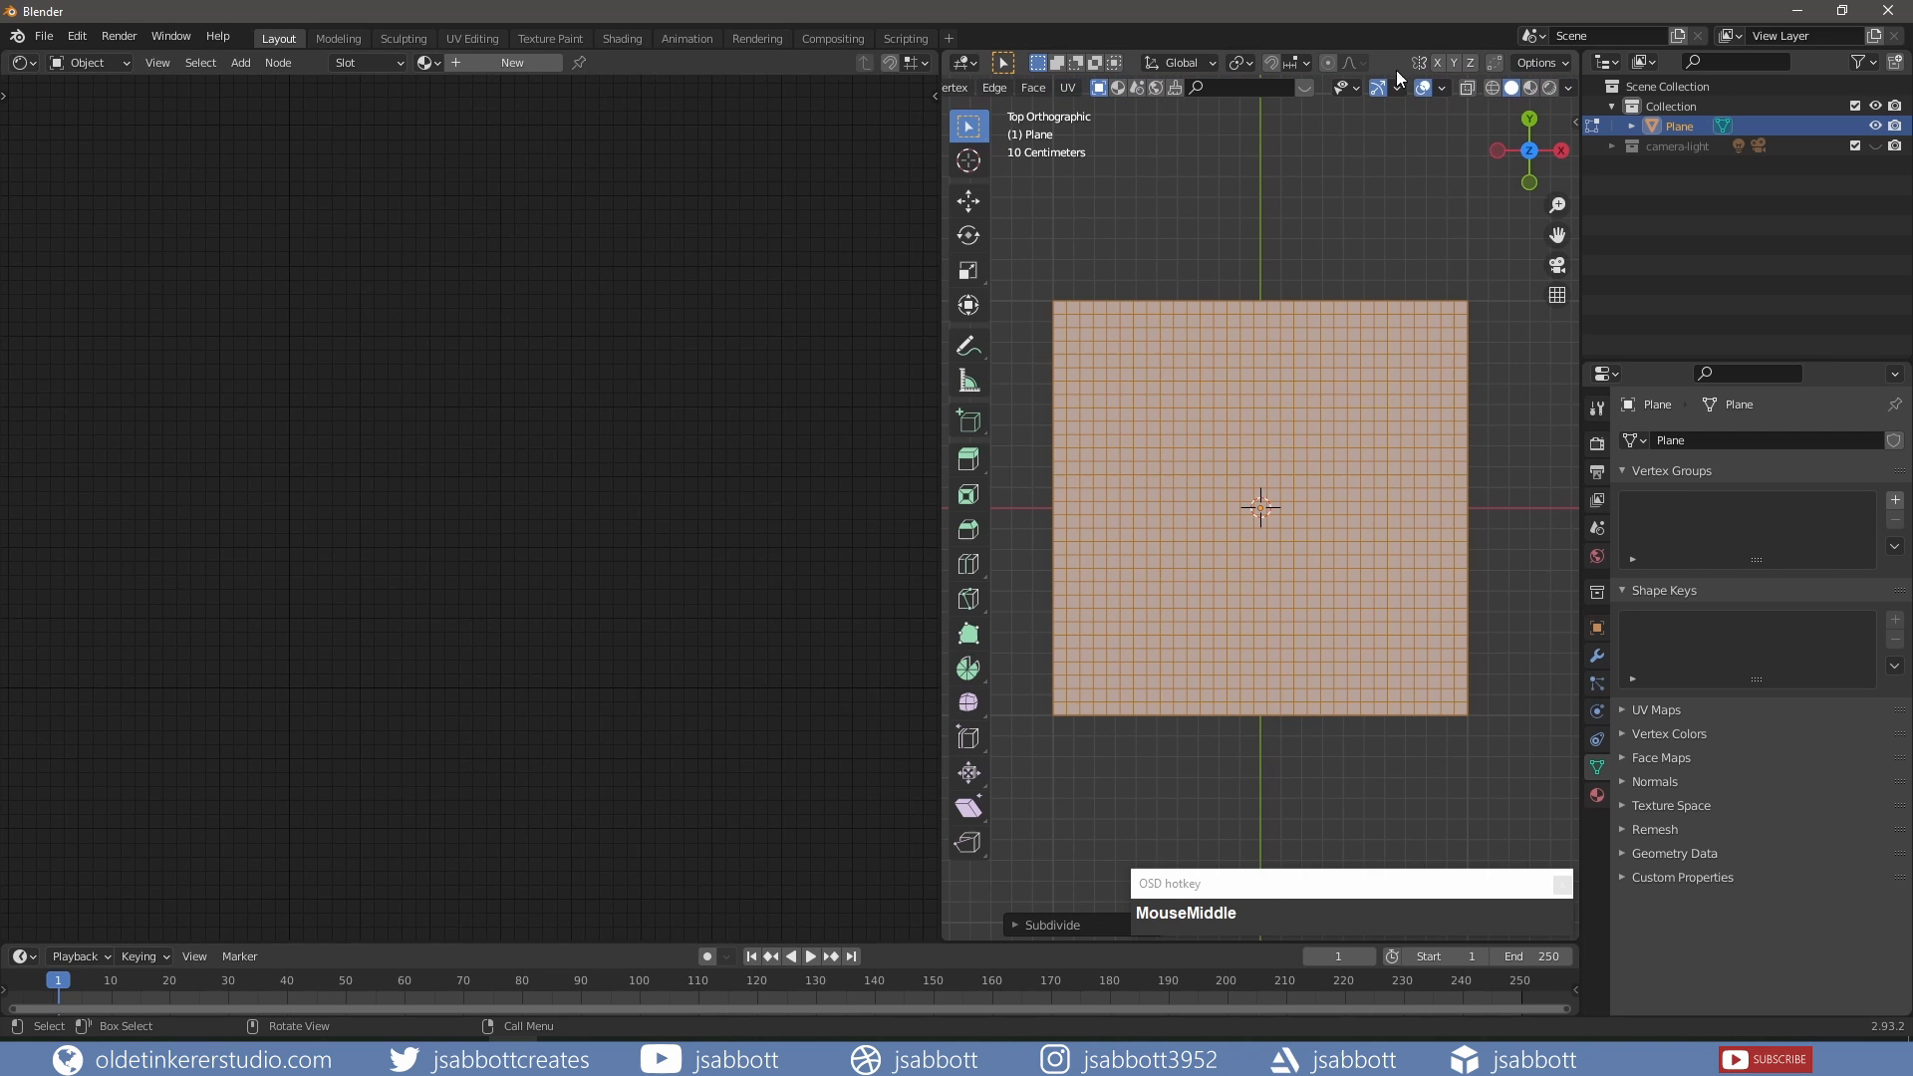
left_click(1530, 88)
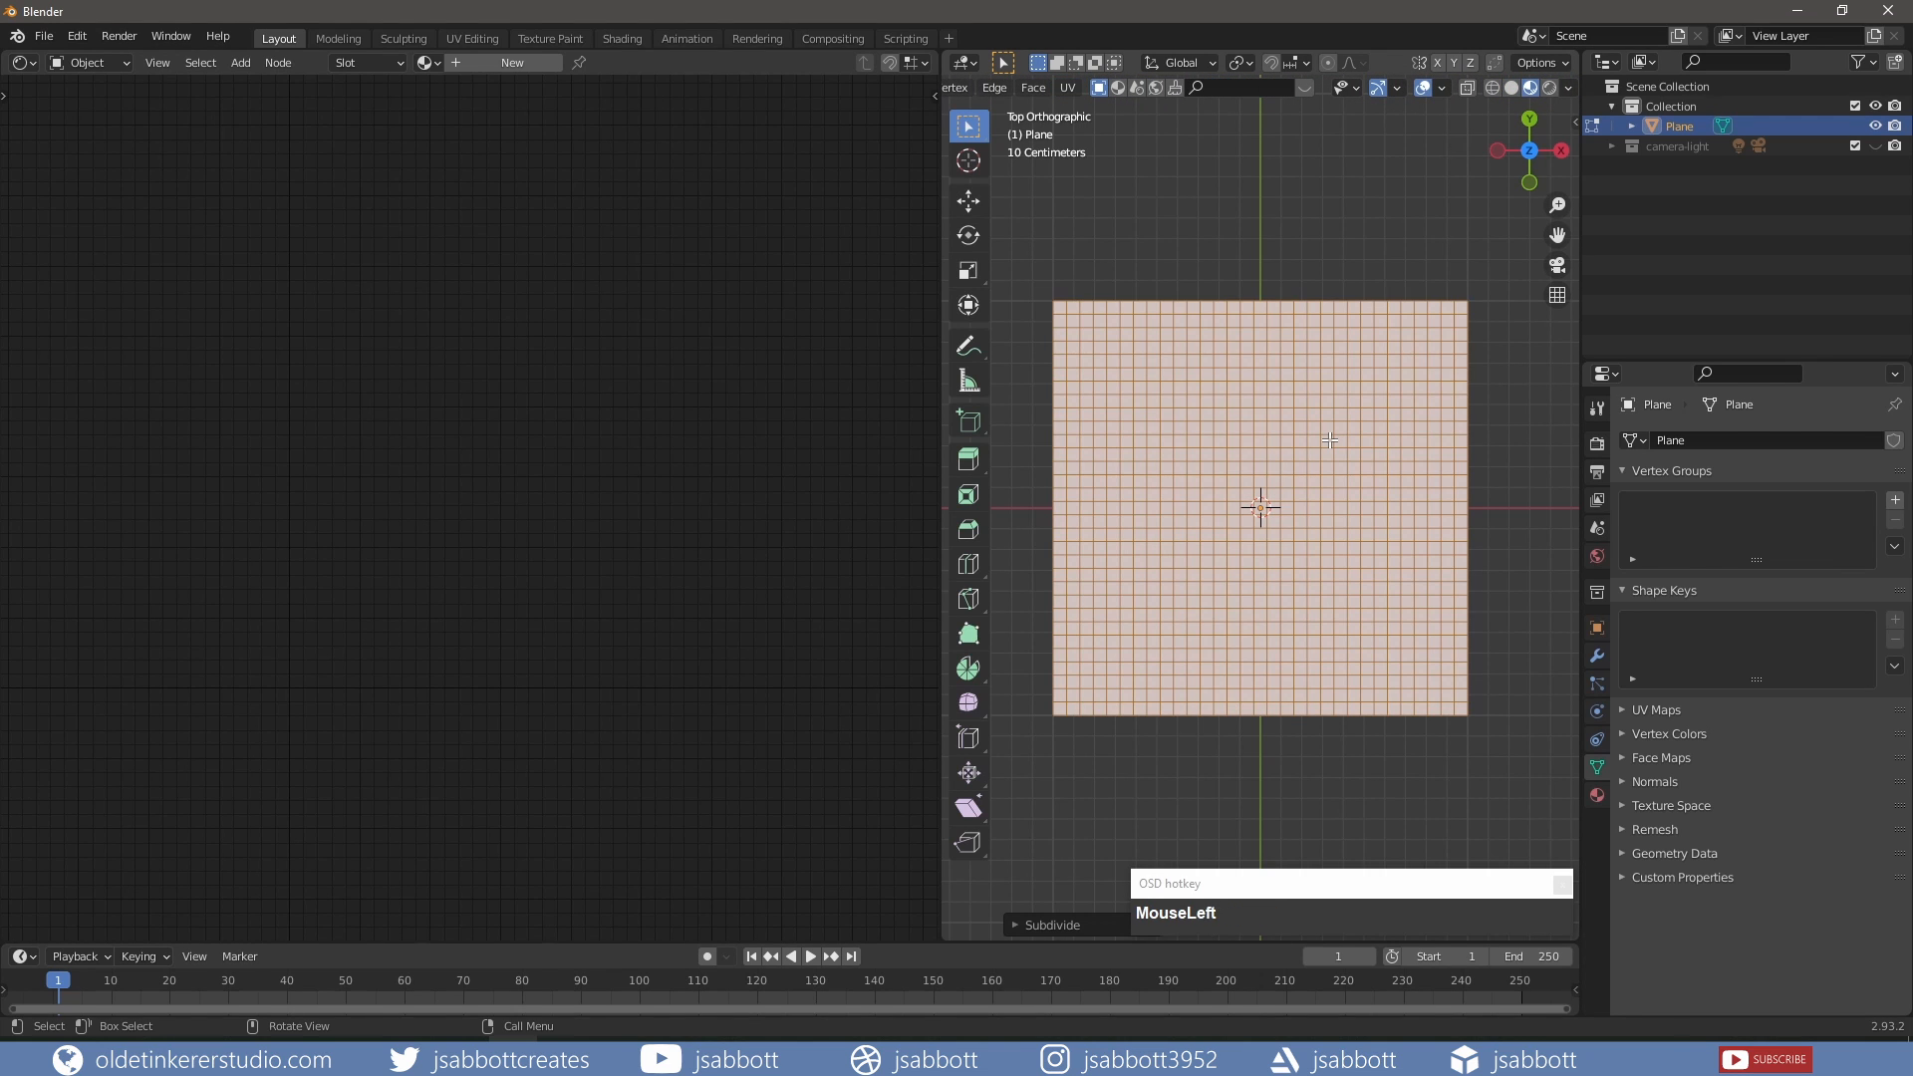
key("alt+a")
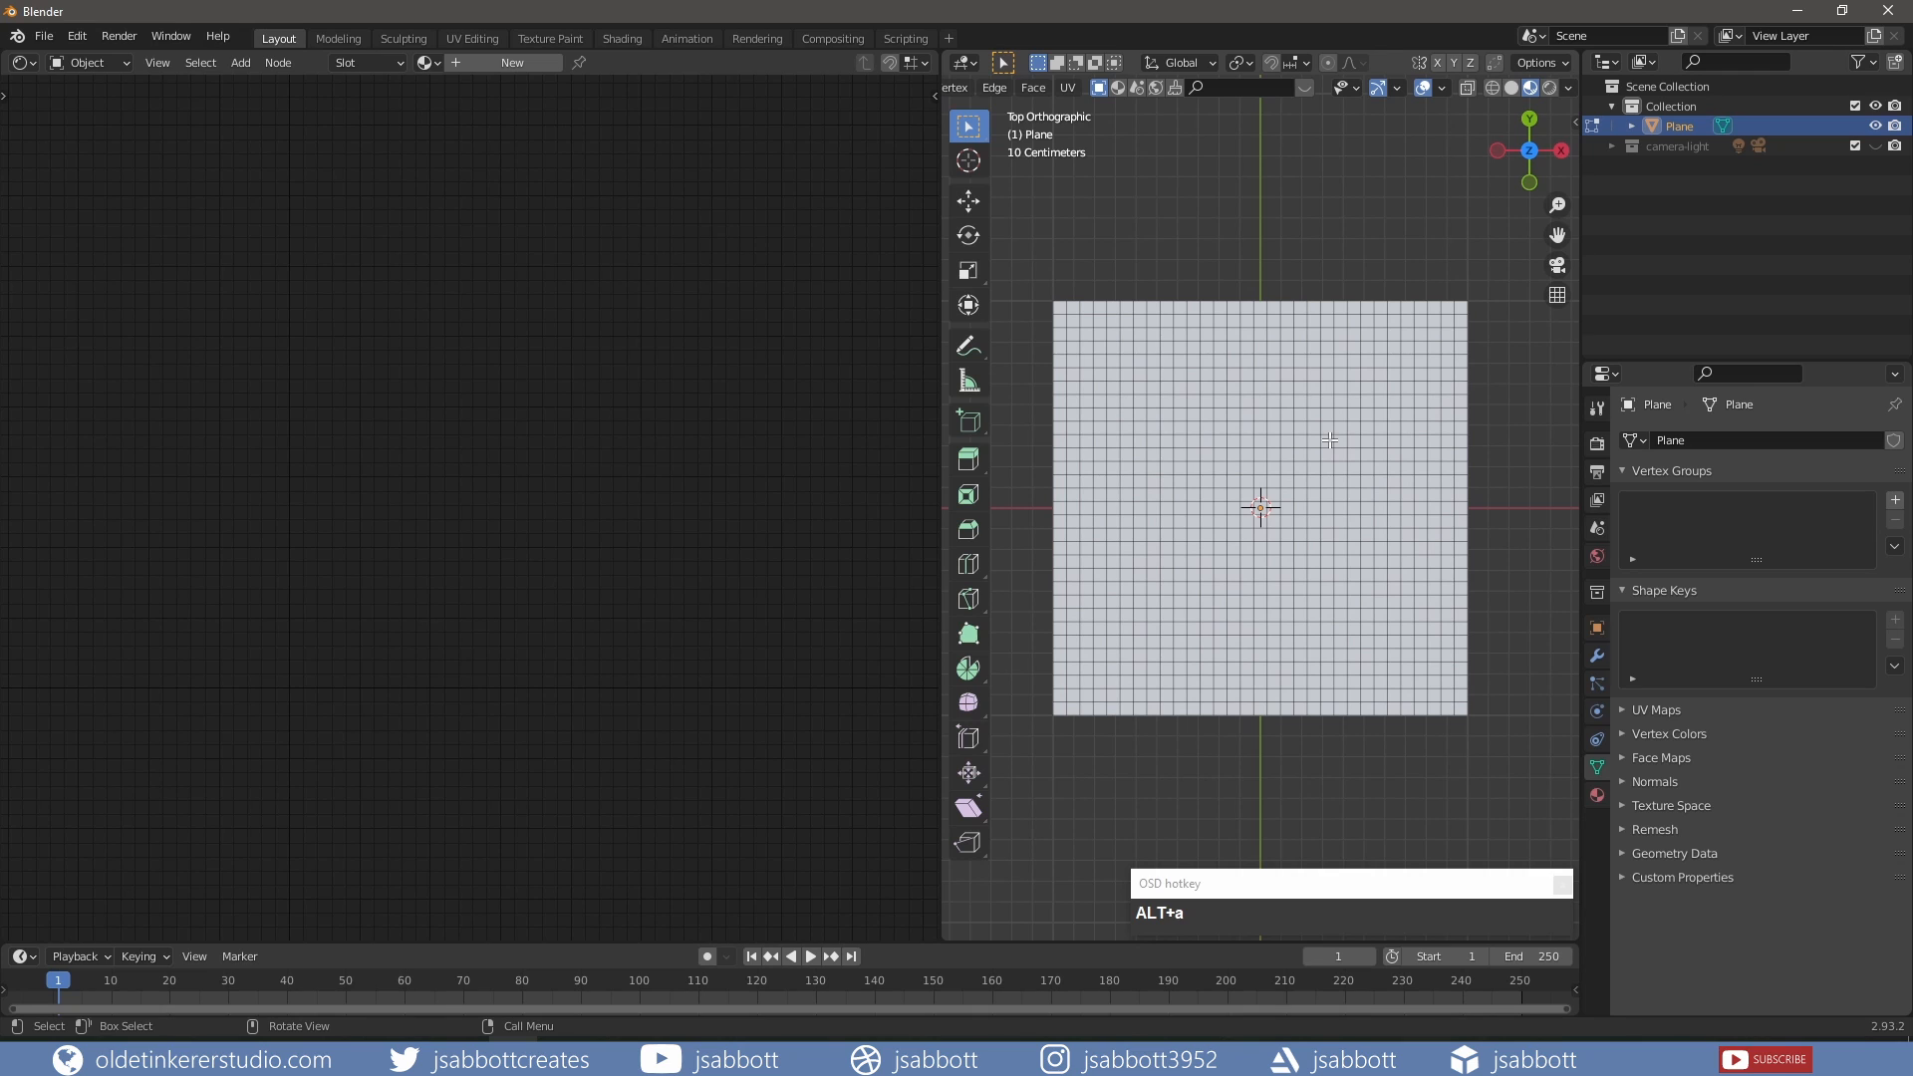
Create a new material for the plane and name it cloth.
left_click(496, 62)
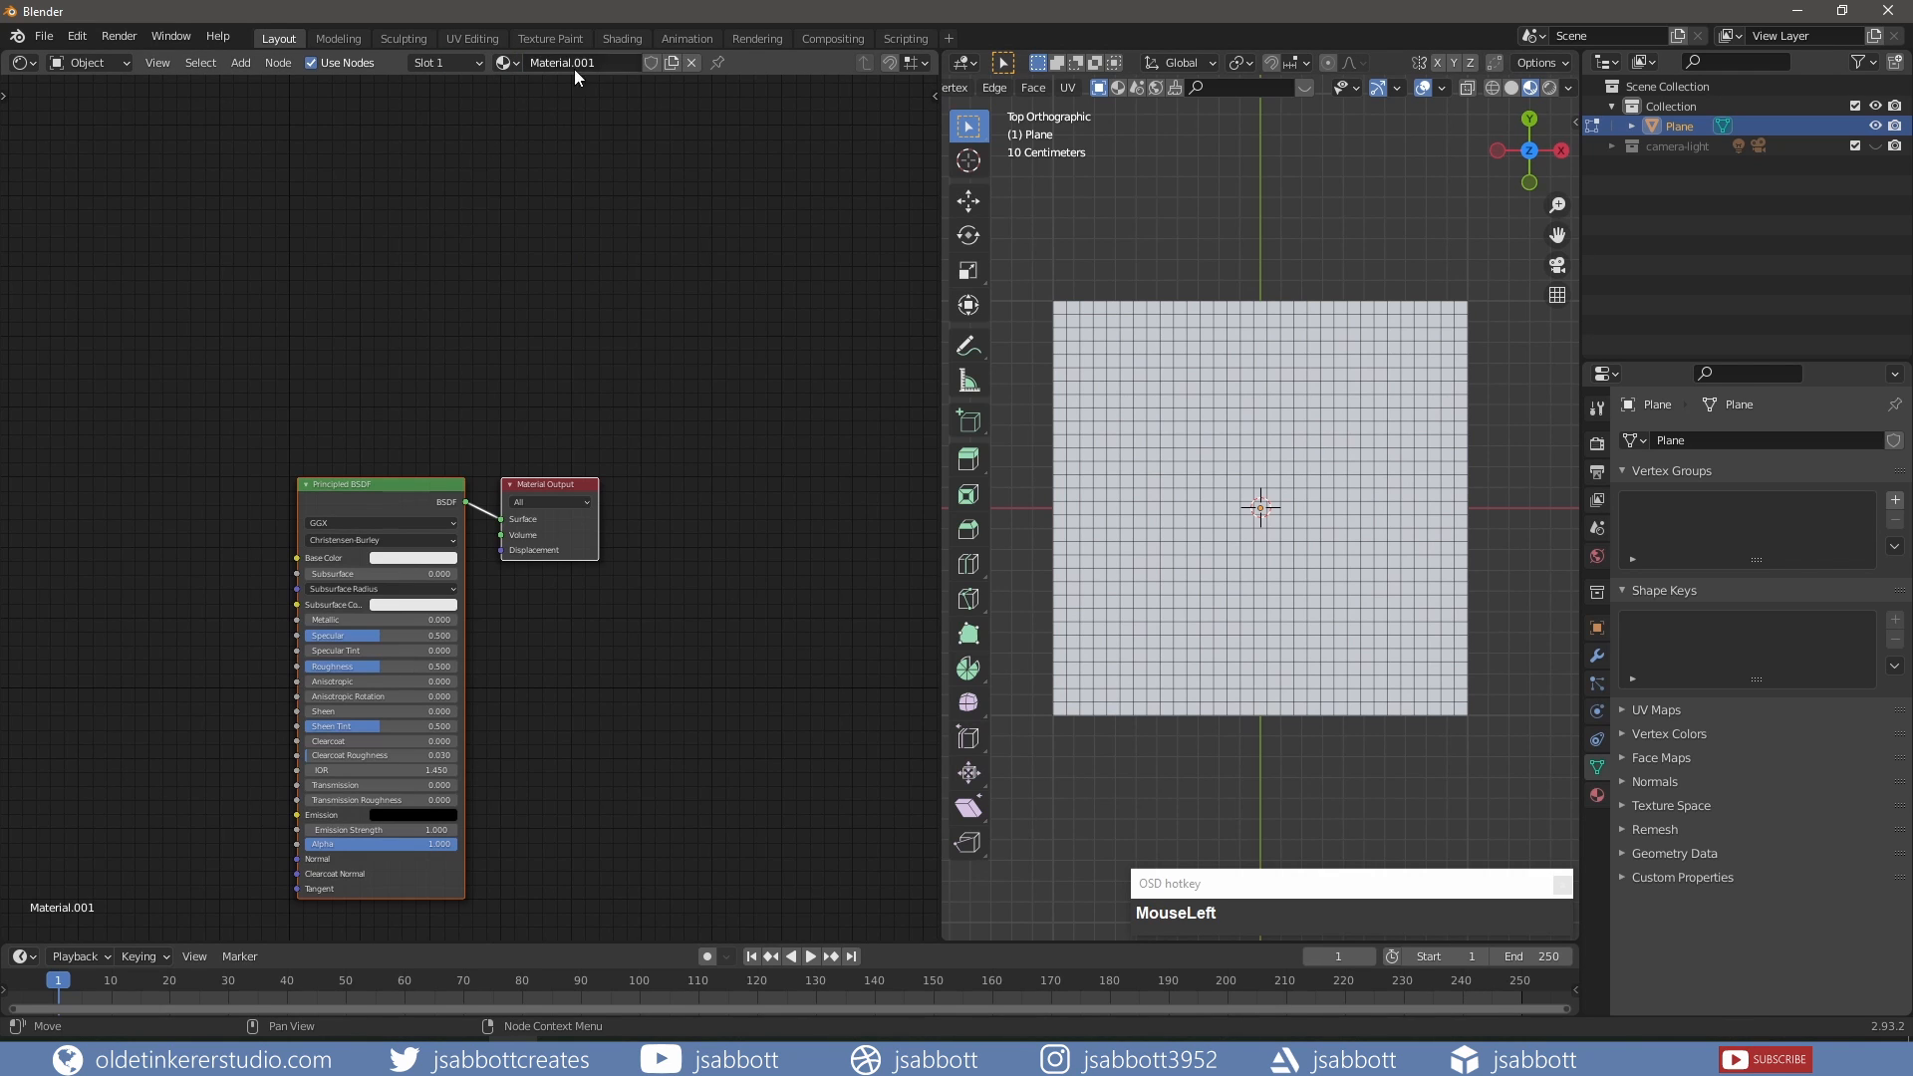
left_click(611, 62)
type("cloth")
key("Return")
Delete the Principled BSDF node from the cloth material.
middle_click_drag(564, 438, 741, 283)
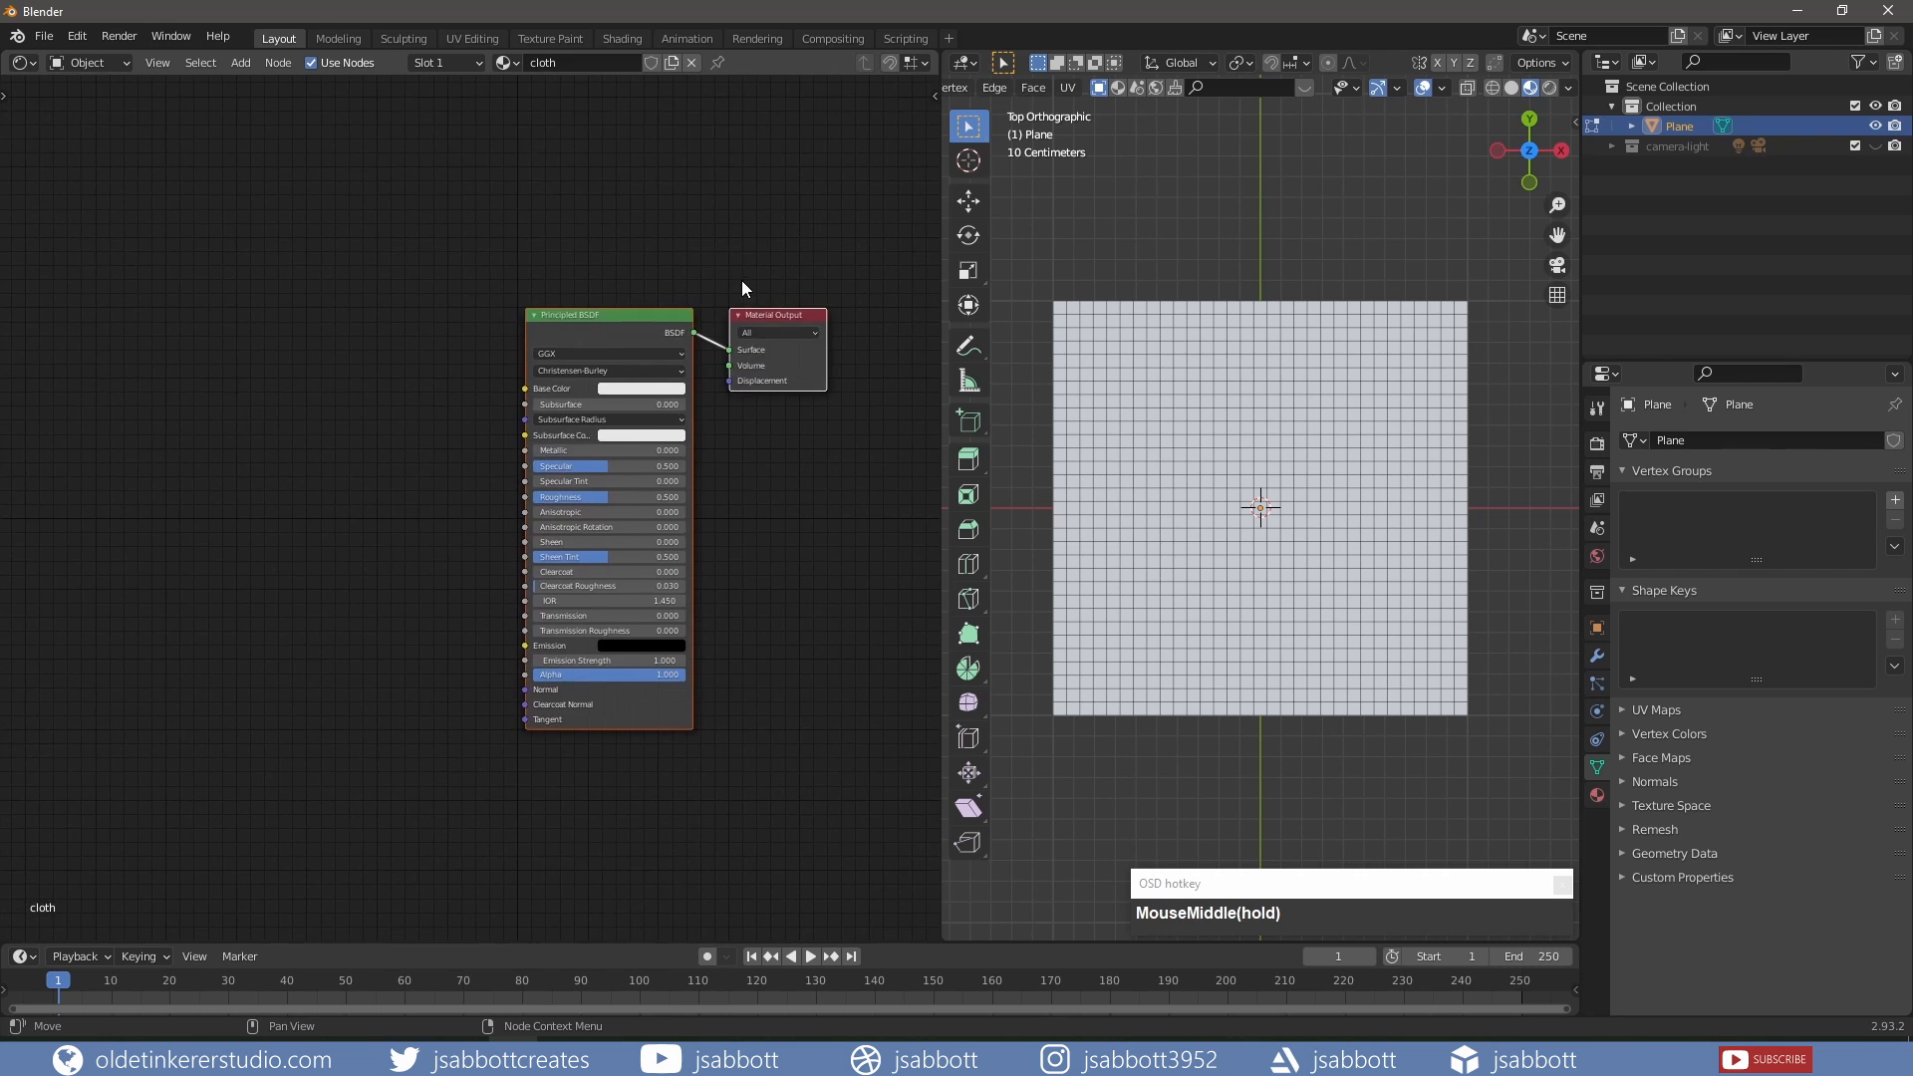
scroll(741, 279, "up", 2)
left_click(658, 248)
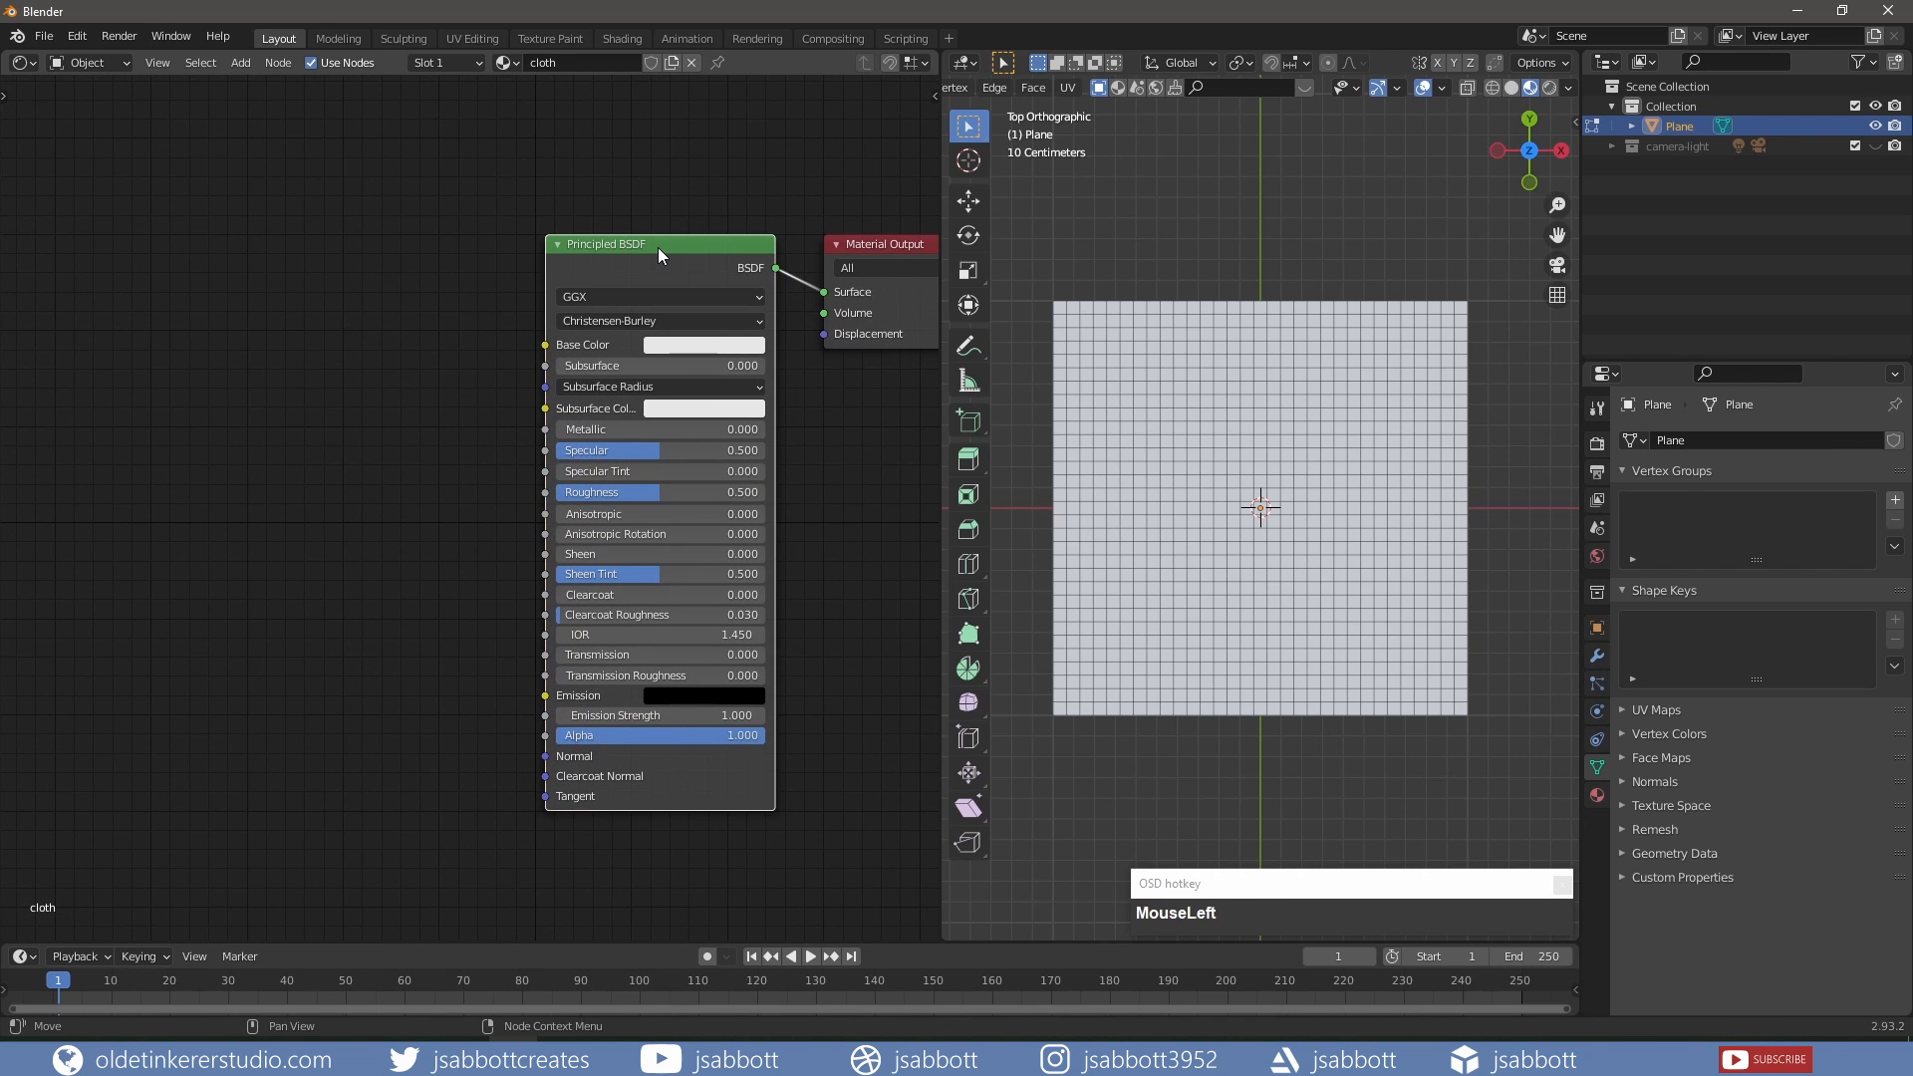
key("Delete")
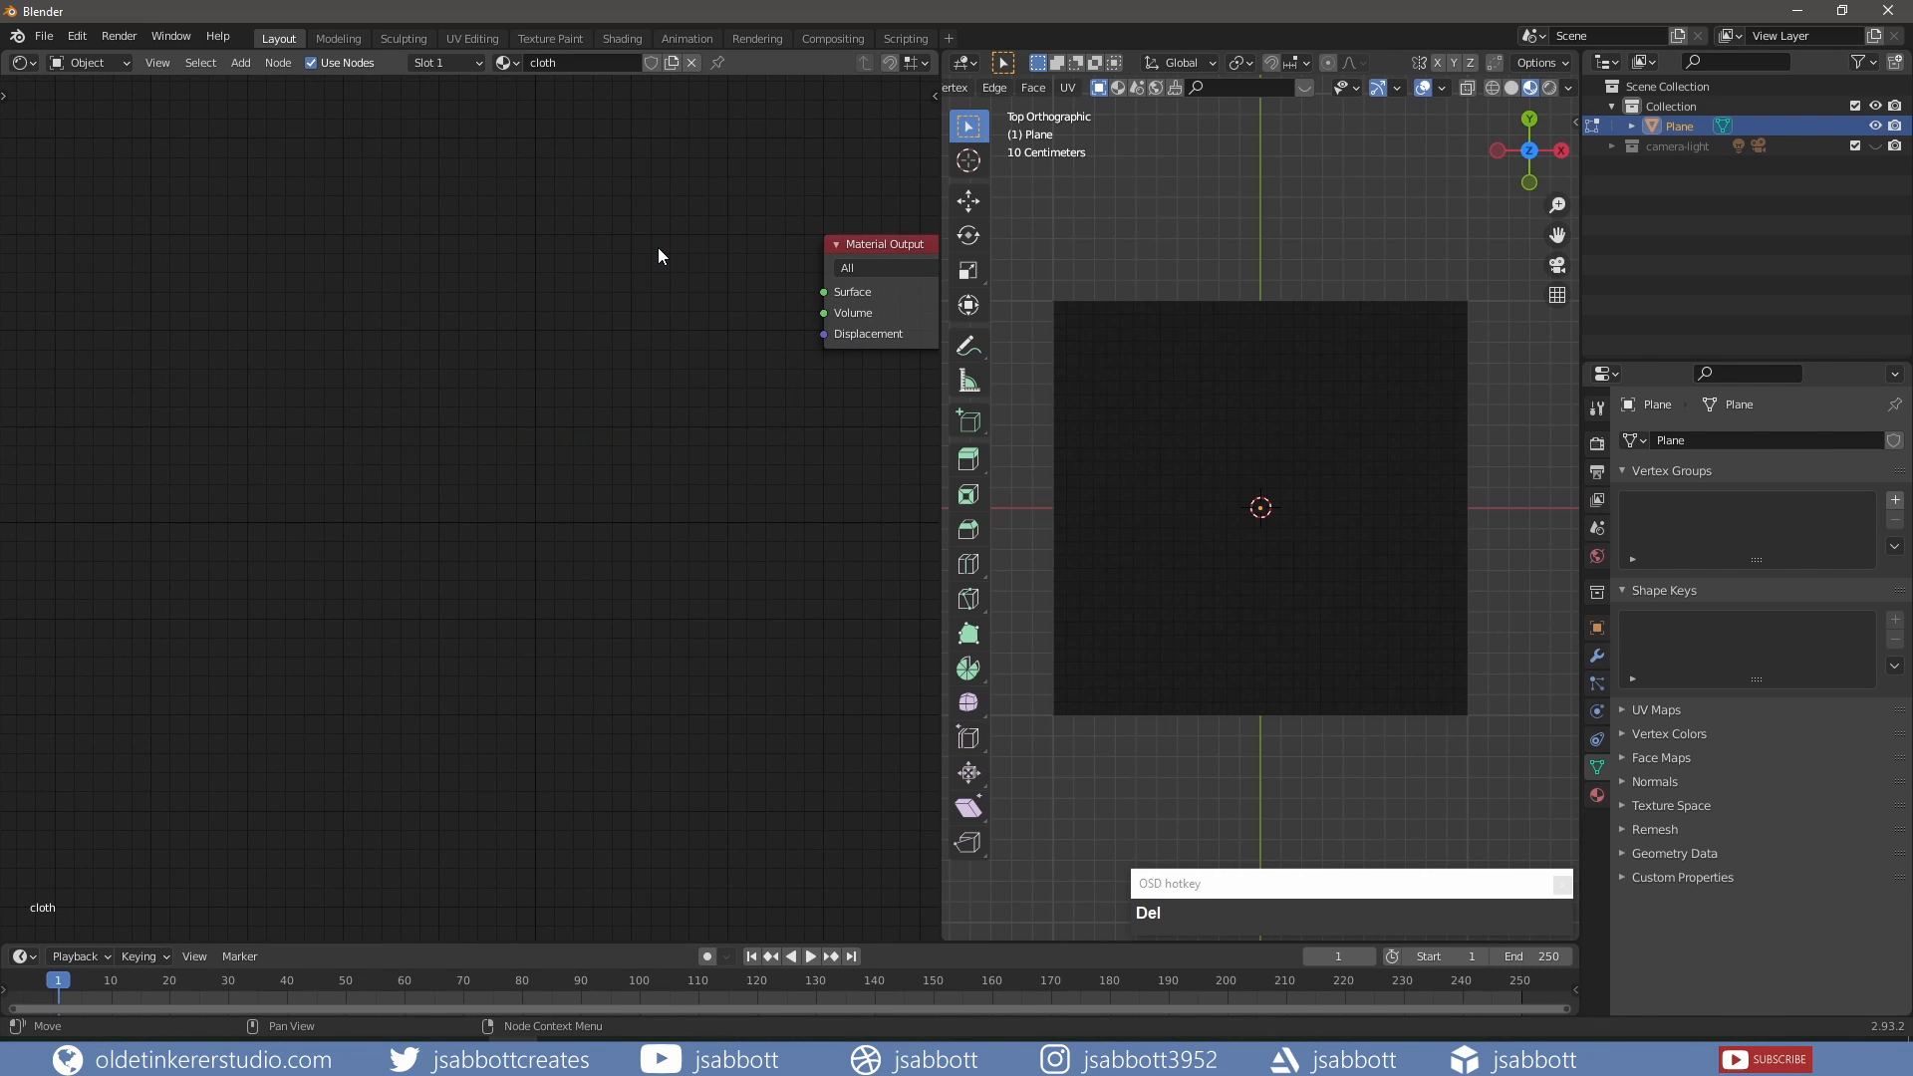
Add a Mix Shader node and connect it to the Material Output's Surface input.
key("shift+a")
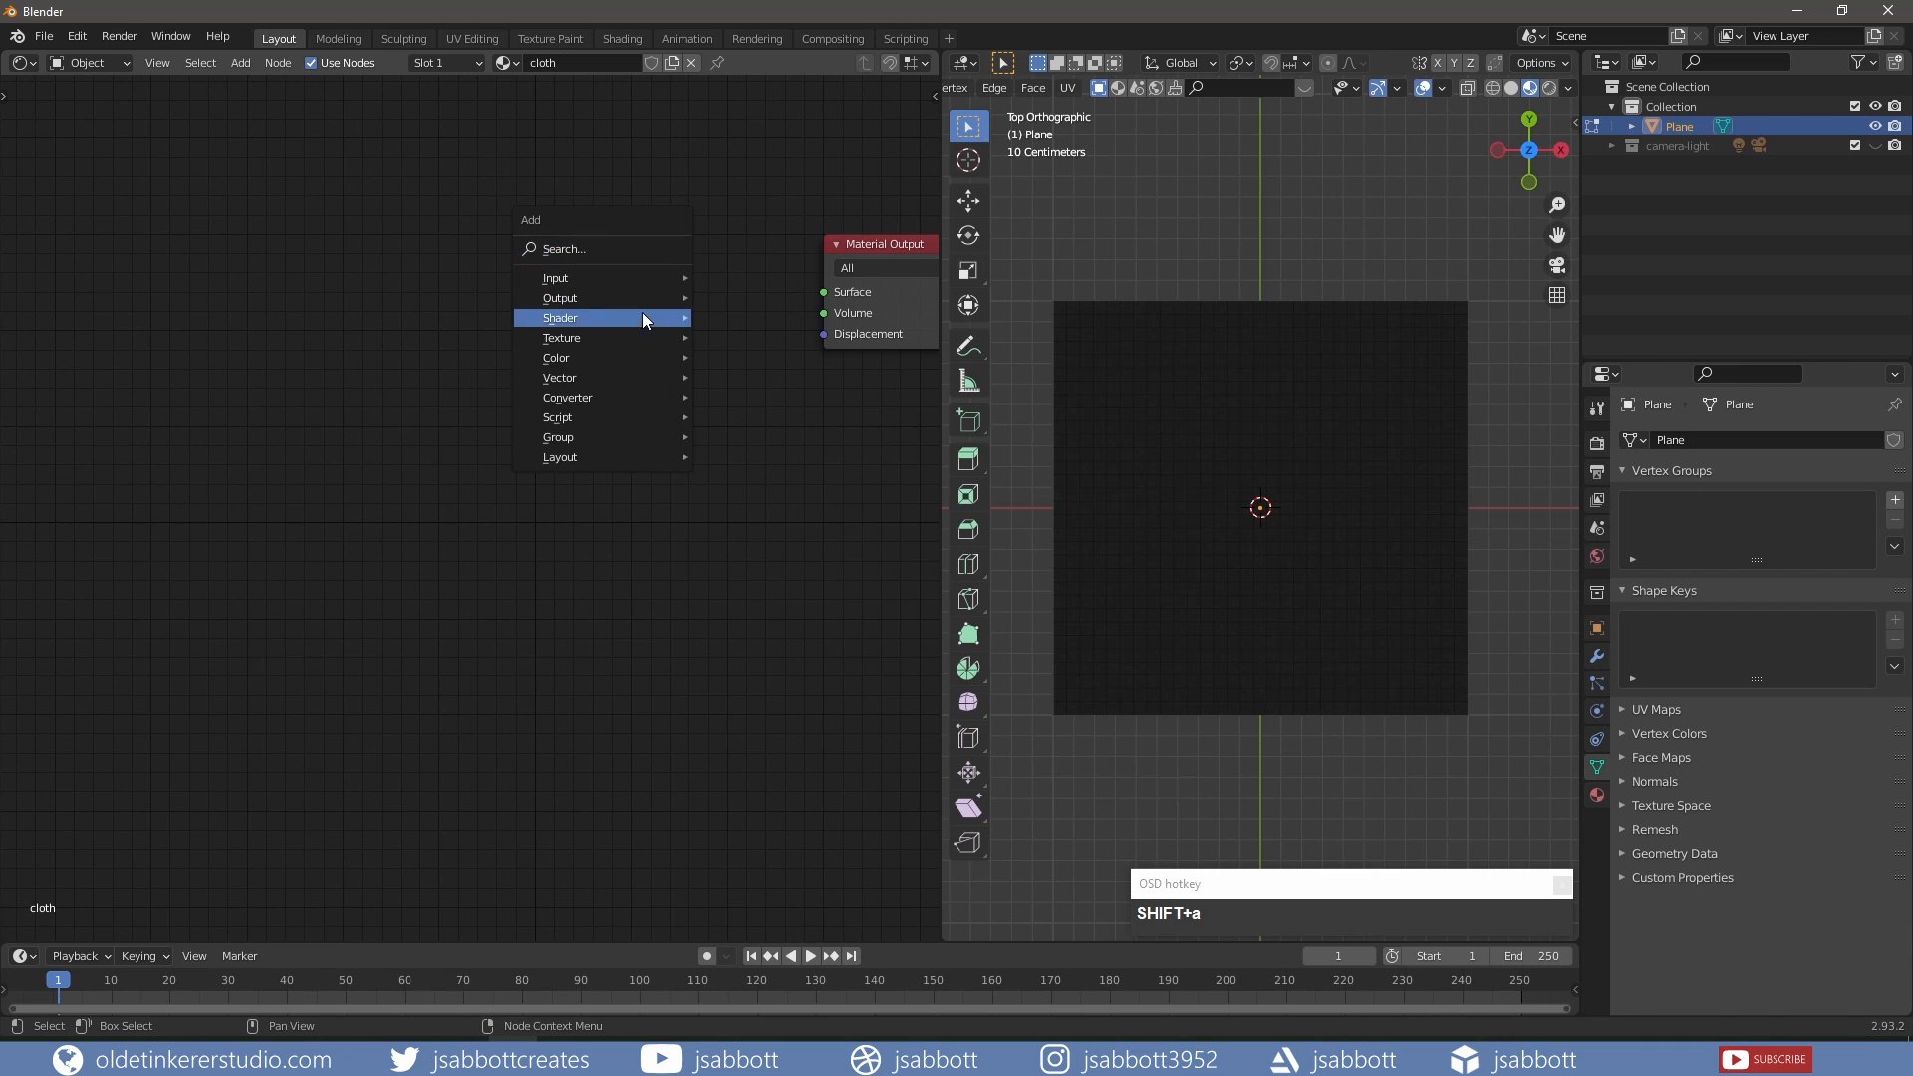
mouse_move(639, 319)
left_click(781, 448)
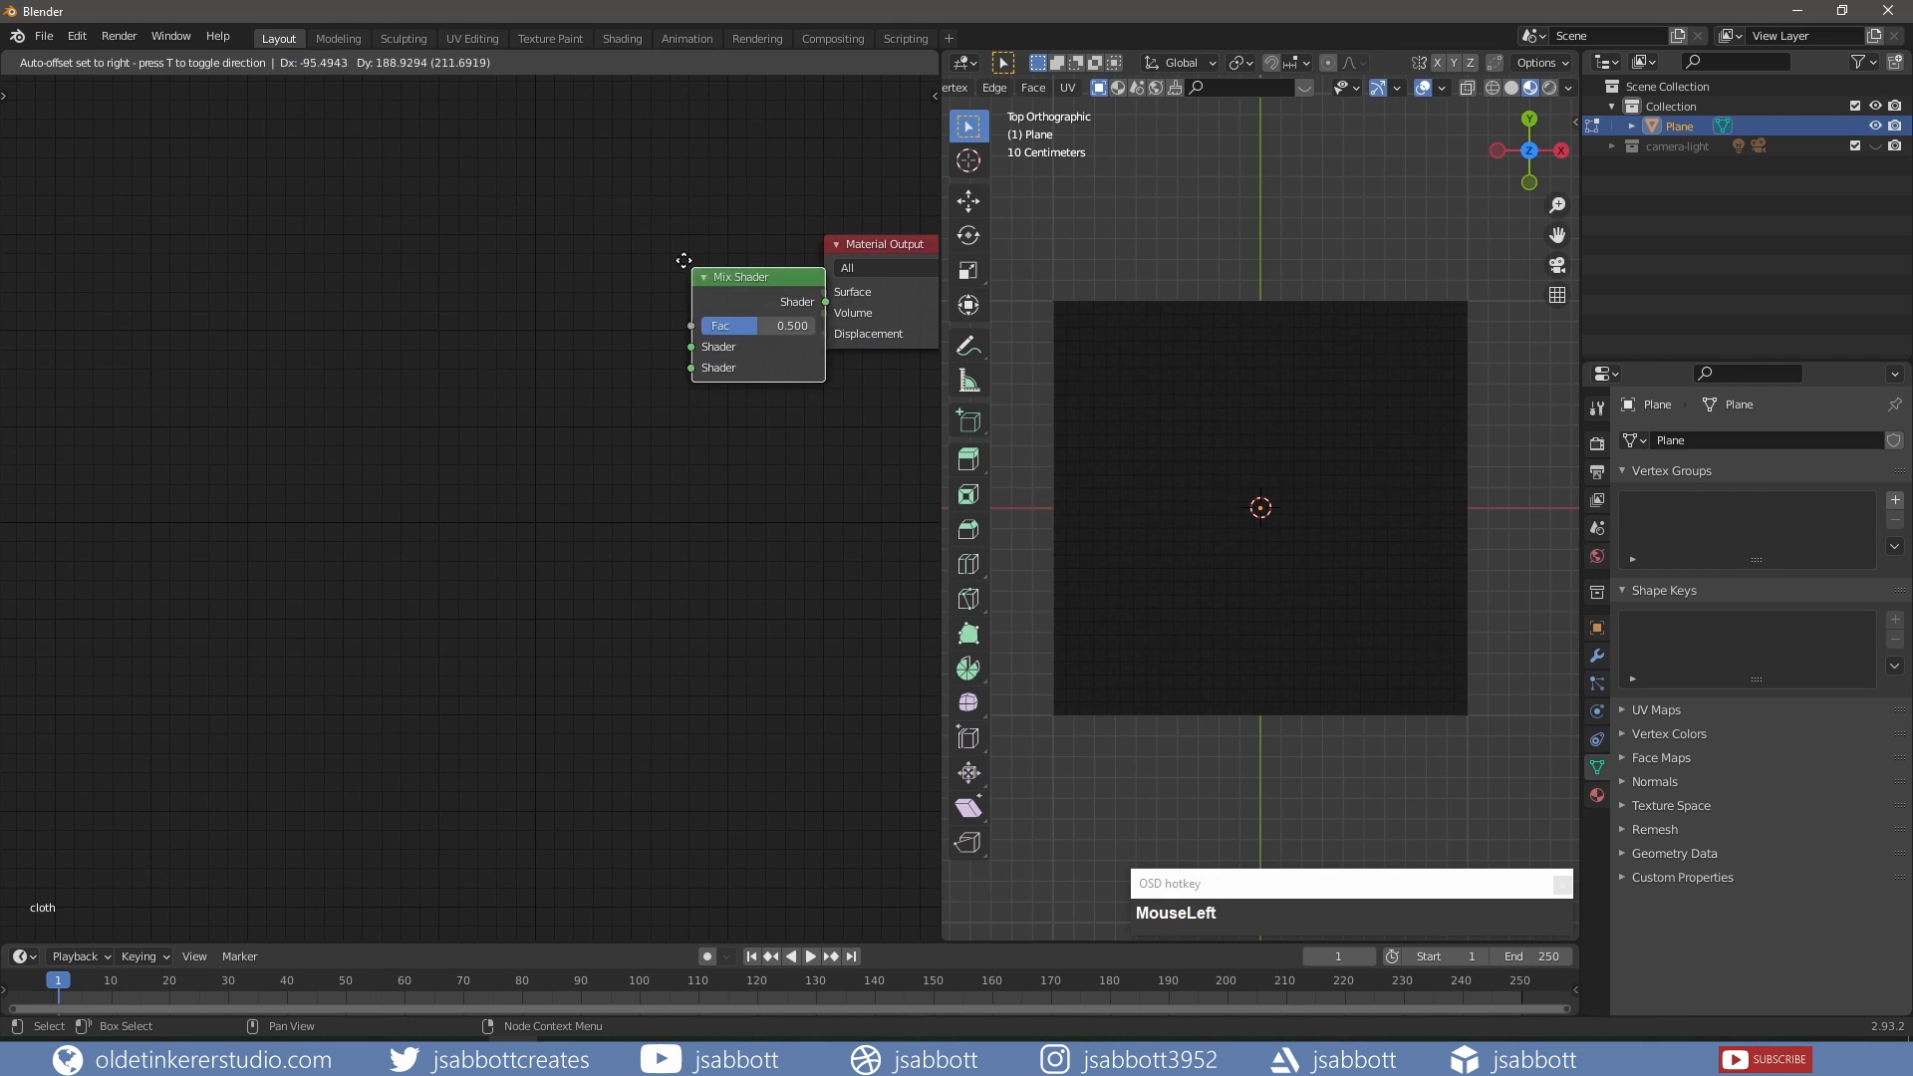
left_click(639, 251)
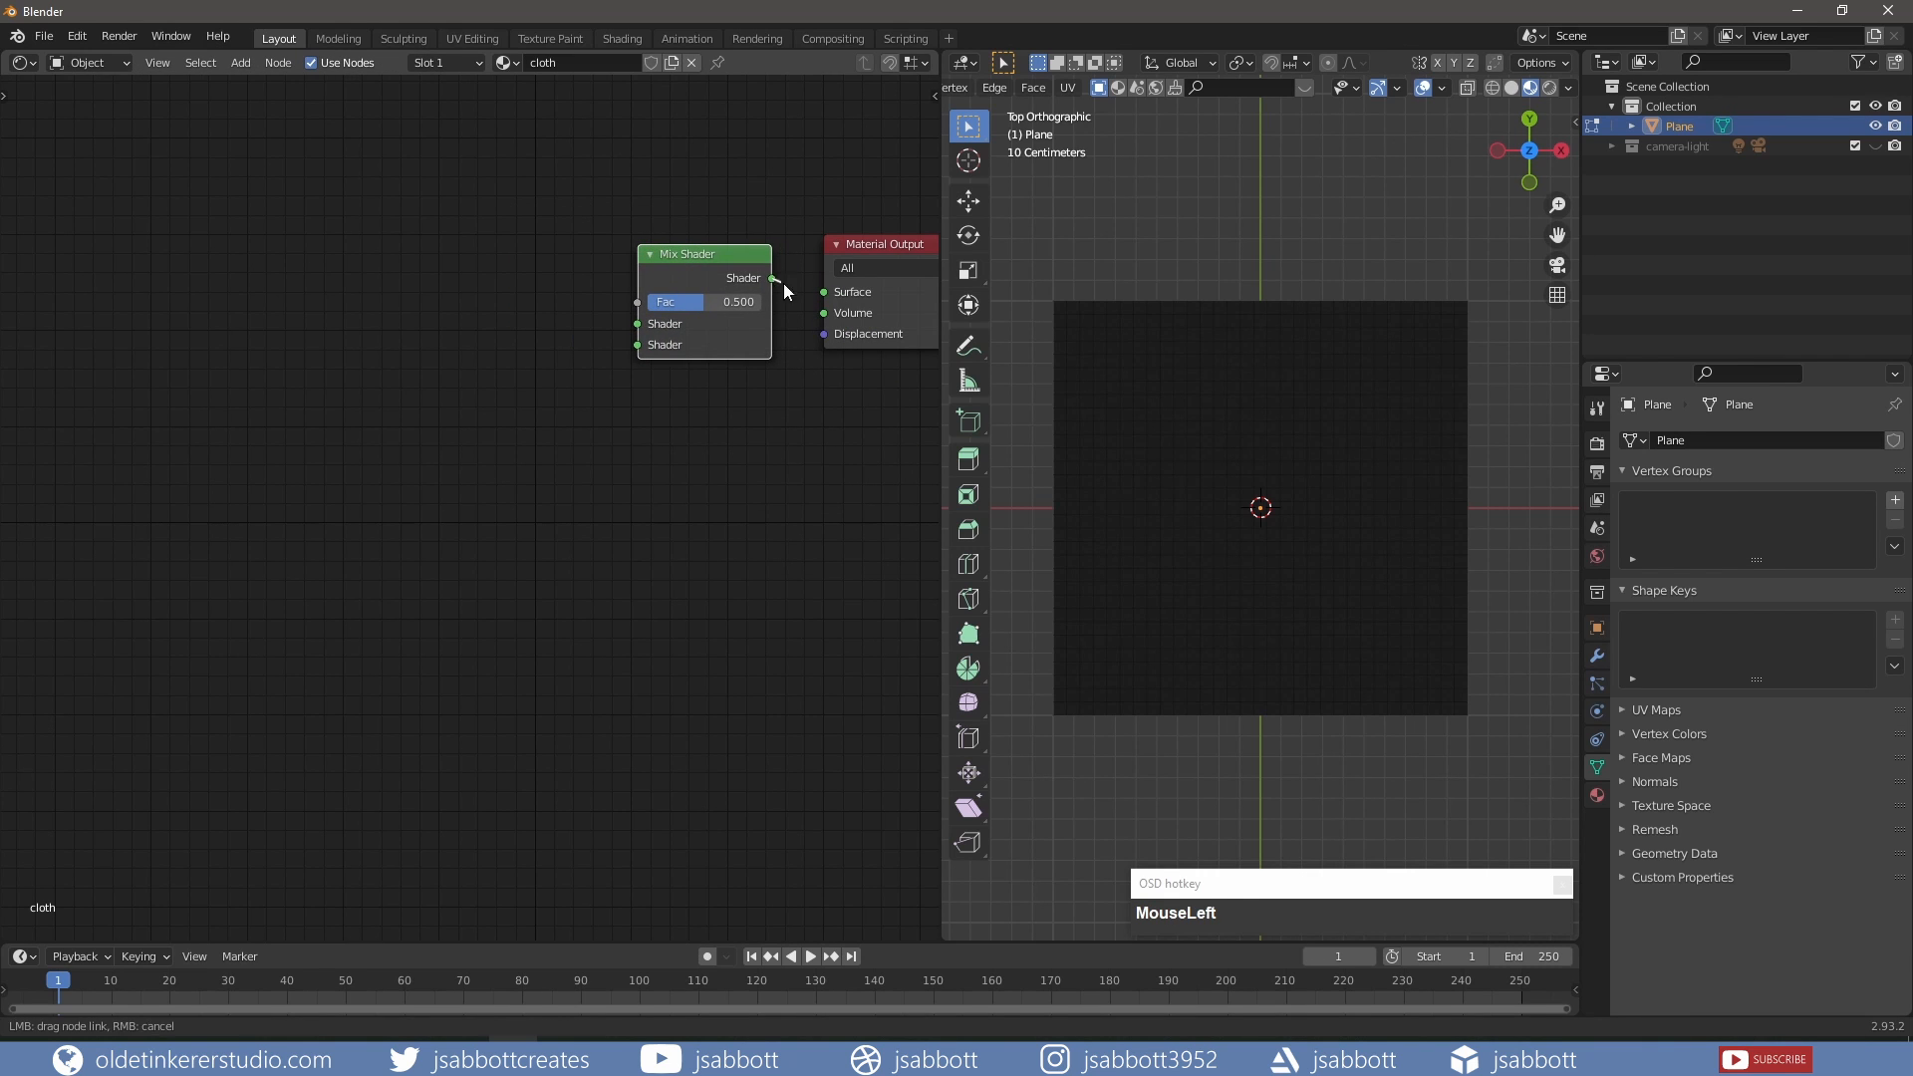
left_click_drag(773, 278, 824, 292)
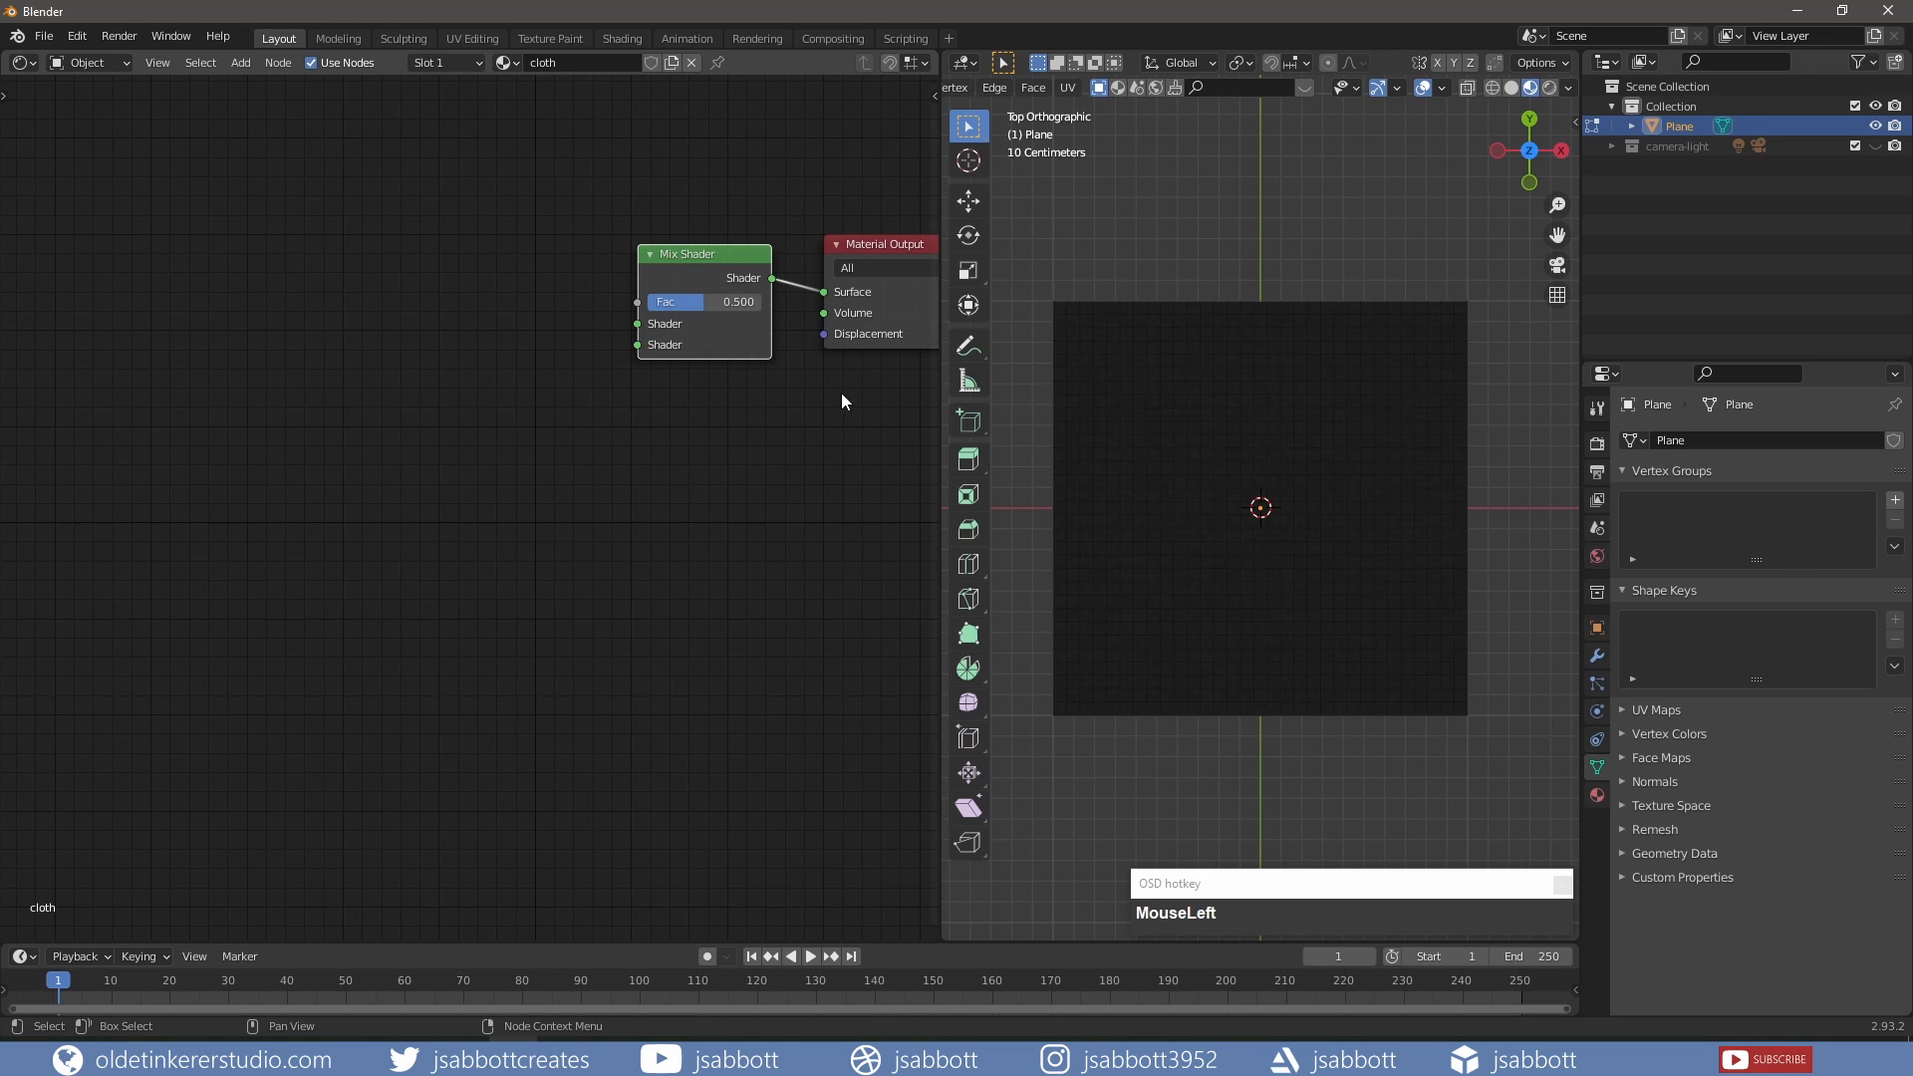
middle_click_drag(841, 394, 697, 544, "shift")
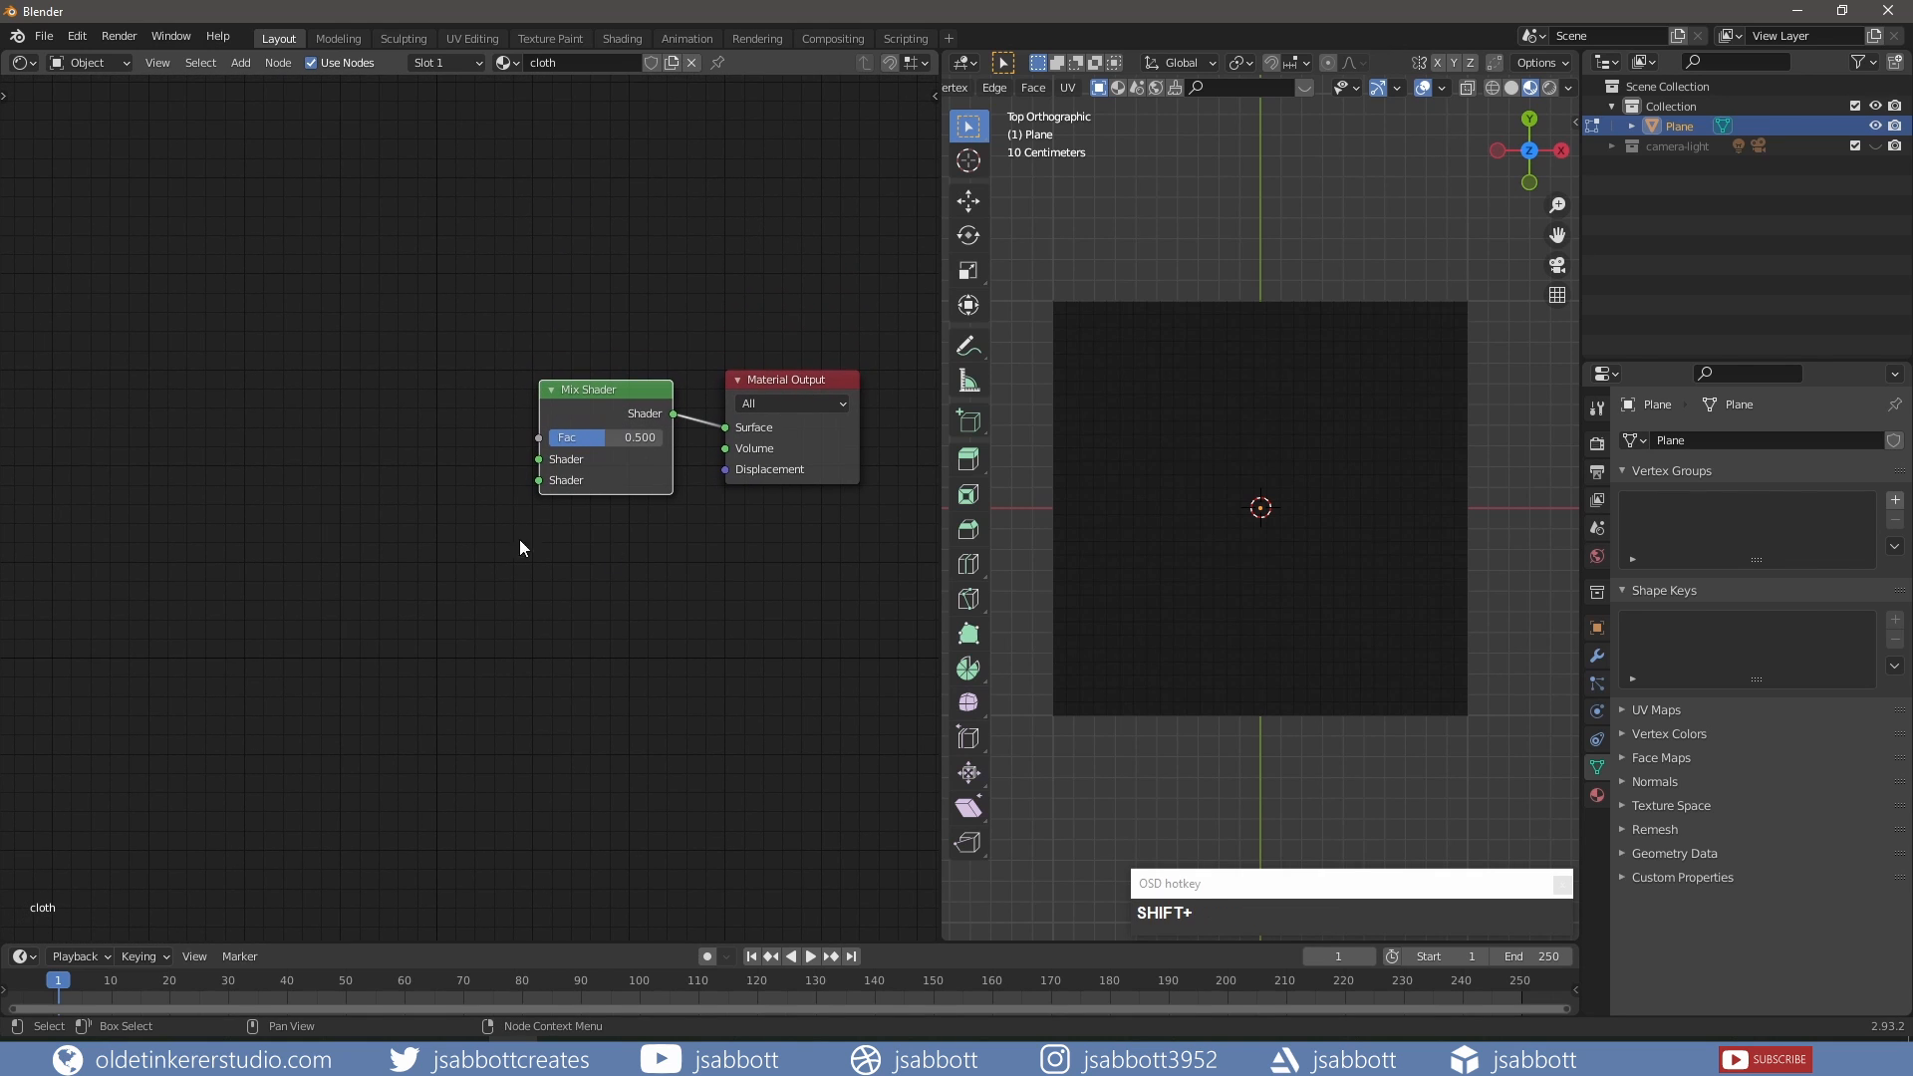
Add a Translucent BSDF node beside the Mix Shader on its input side.
key("shift+a")
mouse_move(289, 445)
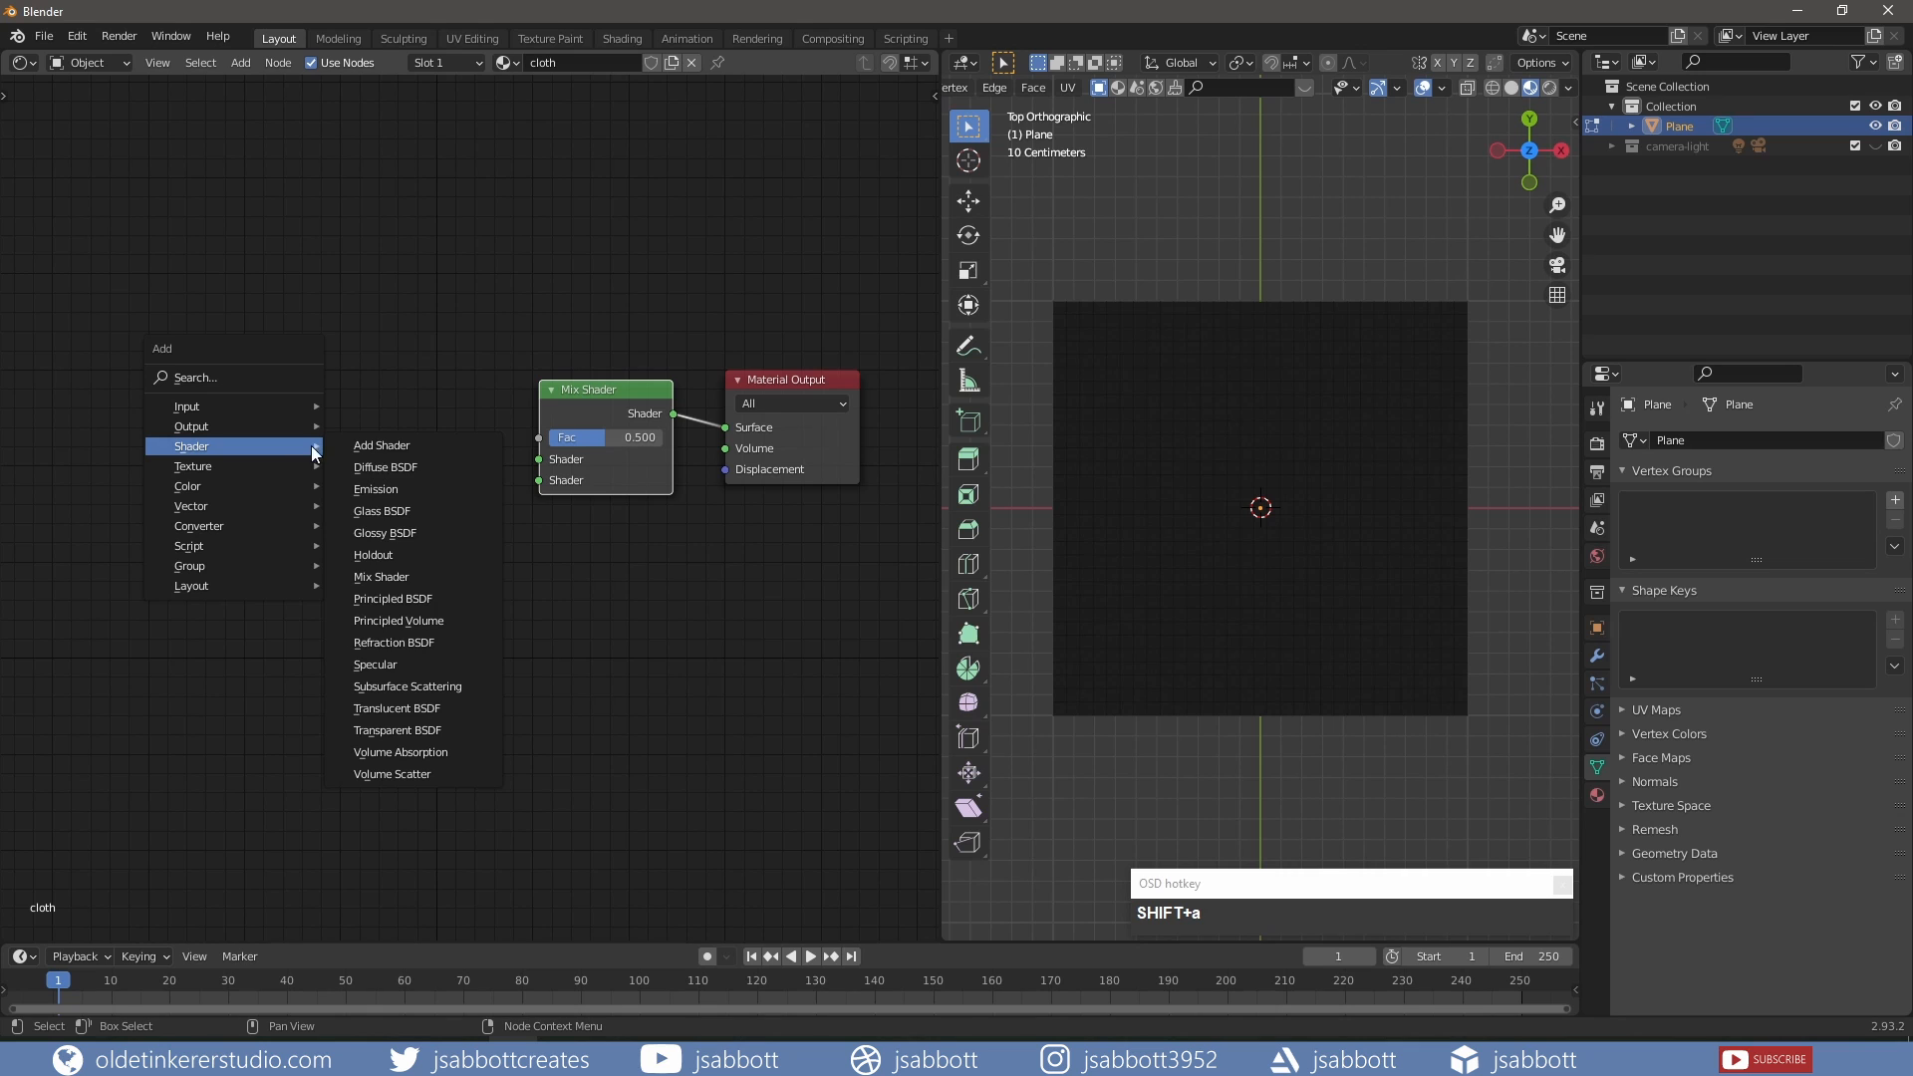
left_click(409, 708)
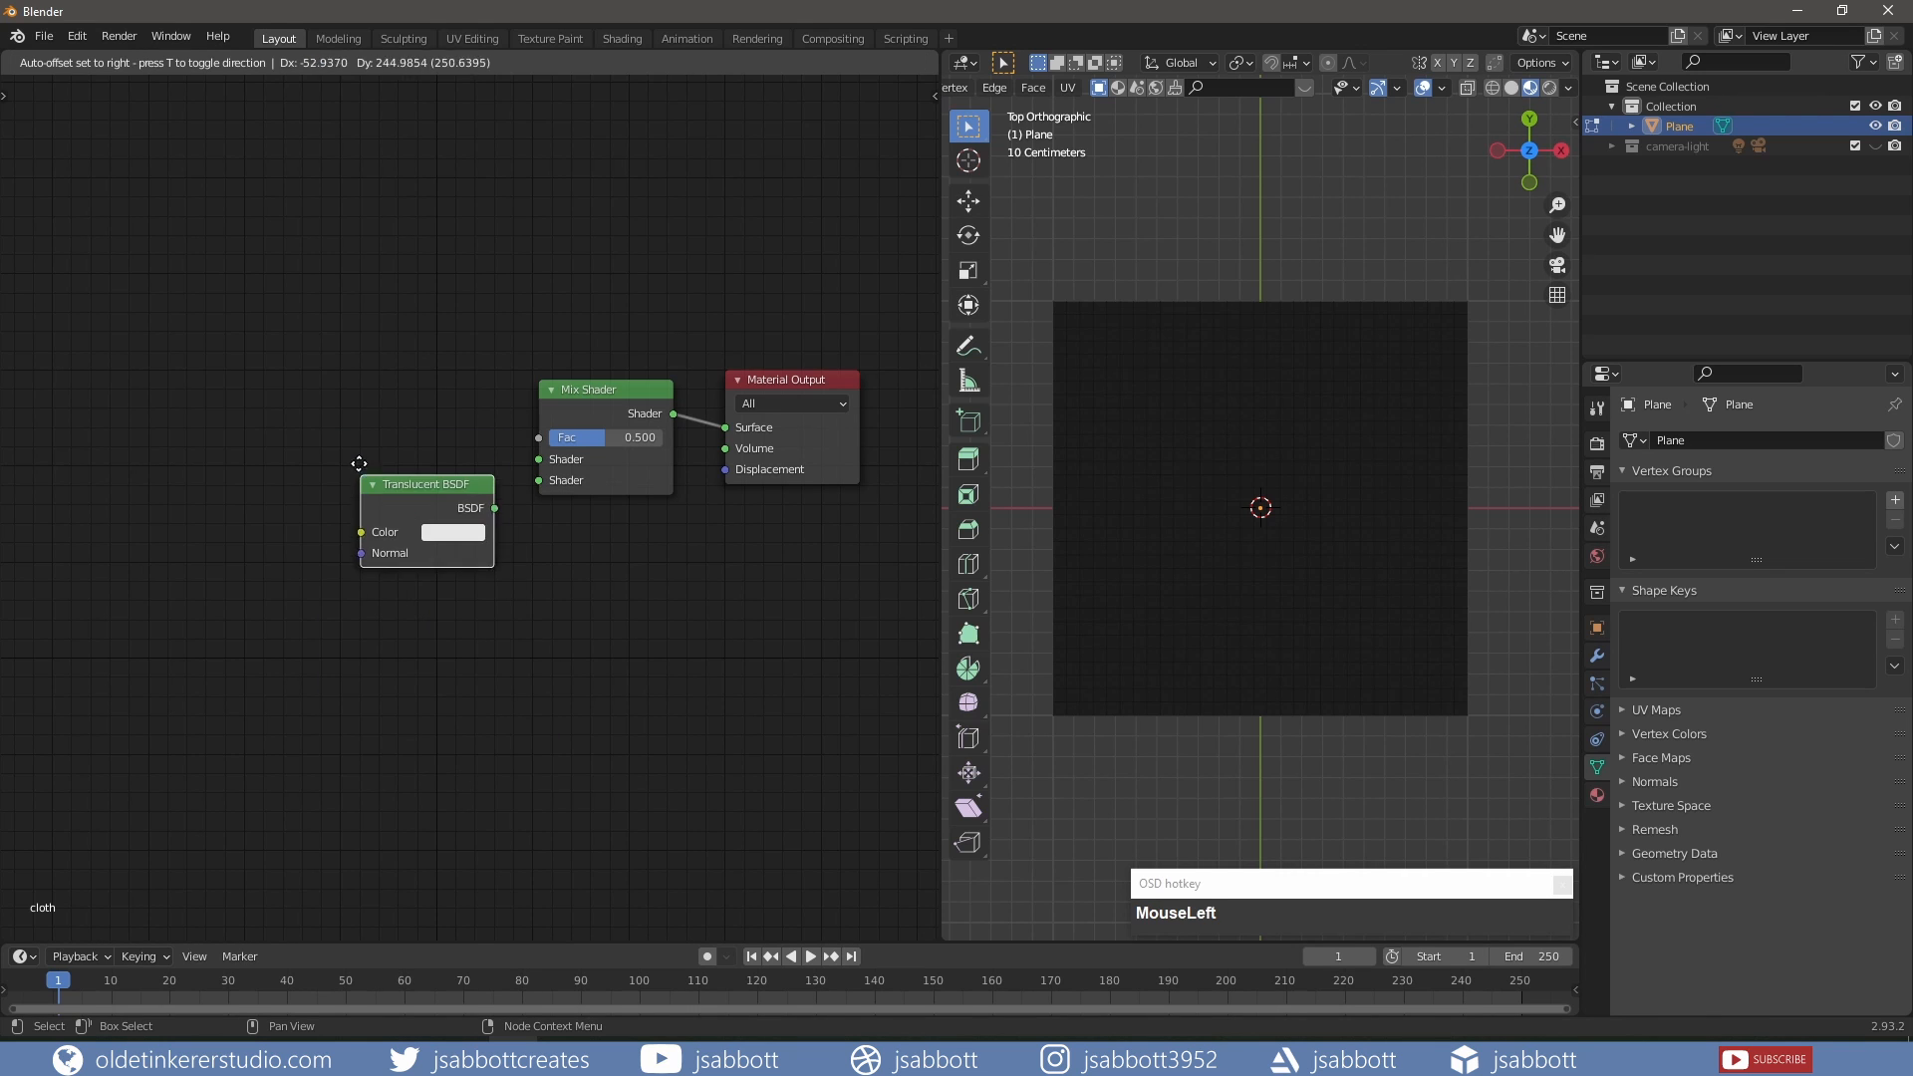
left_click(355, 380)
Add an Emission node below the Translucent BSDF, connecting Translucent to the Mix Shader's first Shader input and Emission to its second.
key("shift+a")
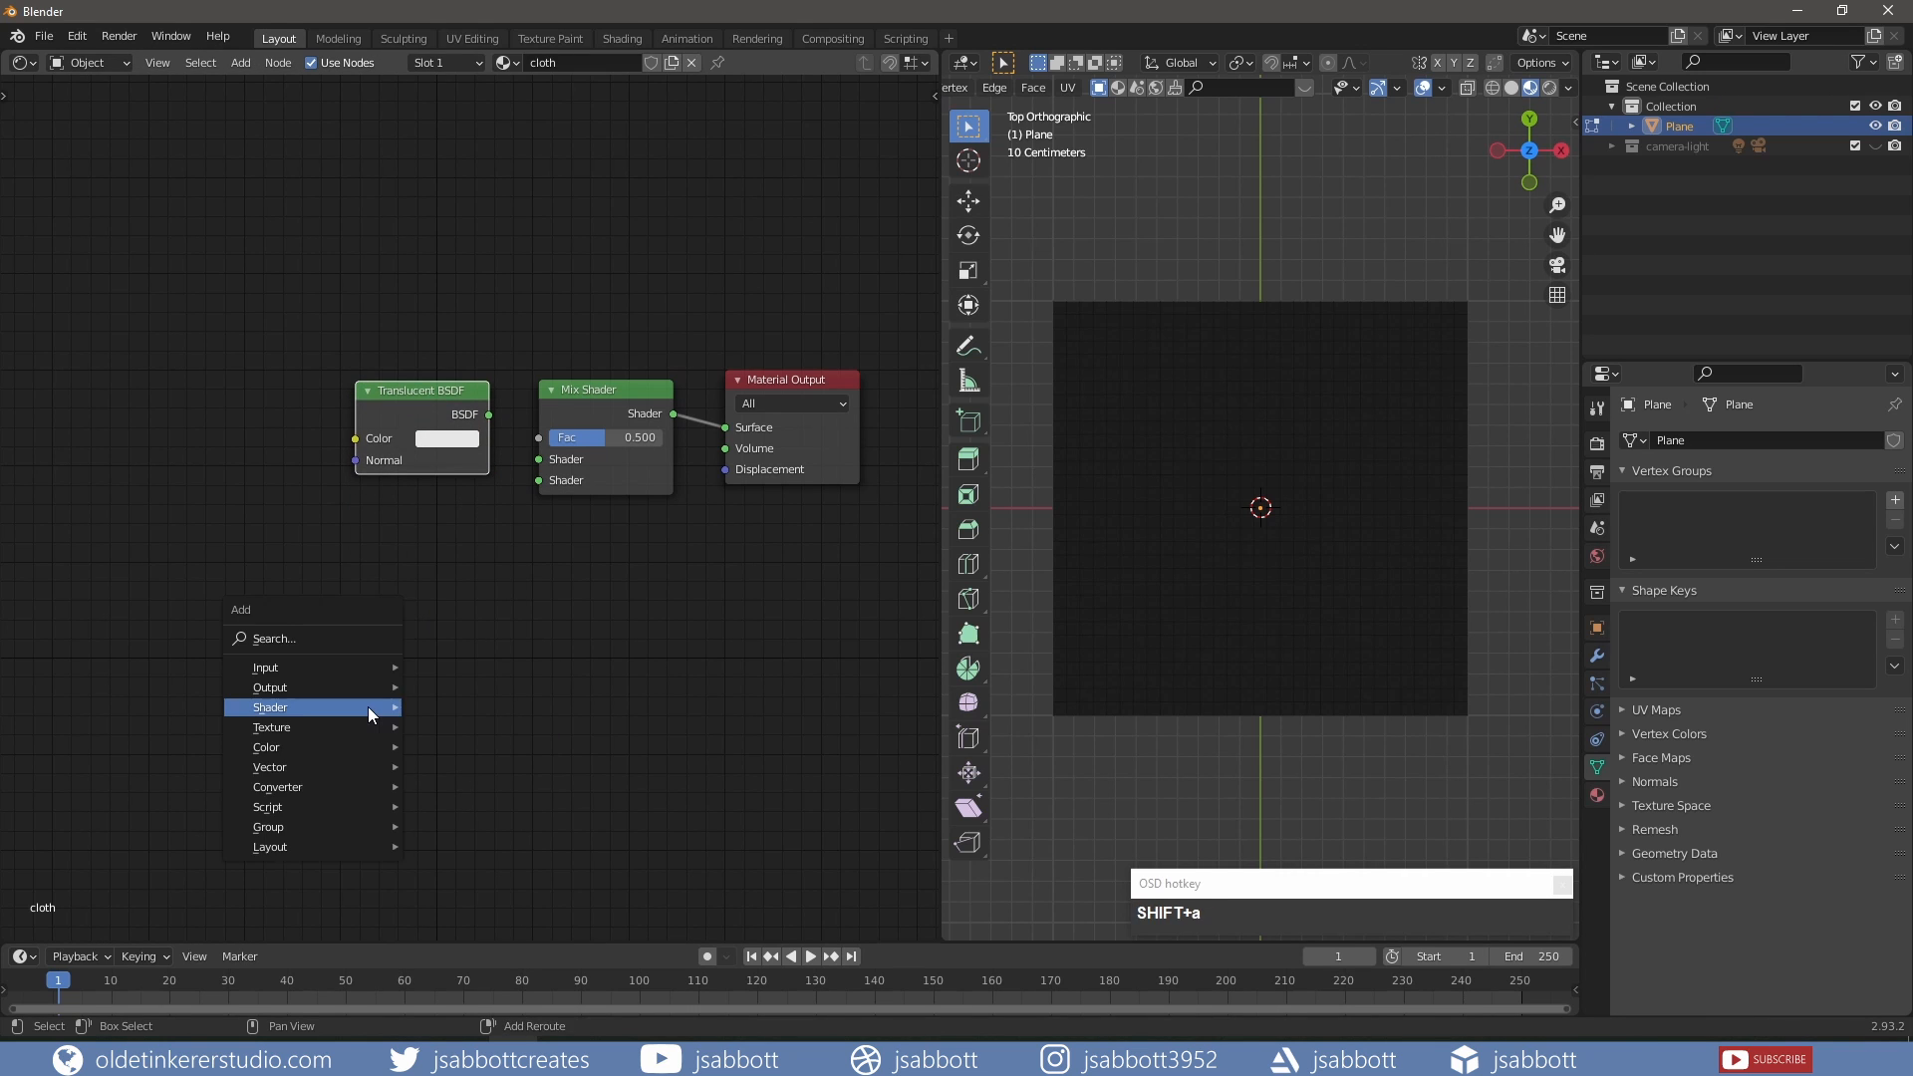
mouse_move(367, 707)
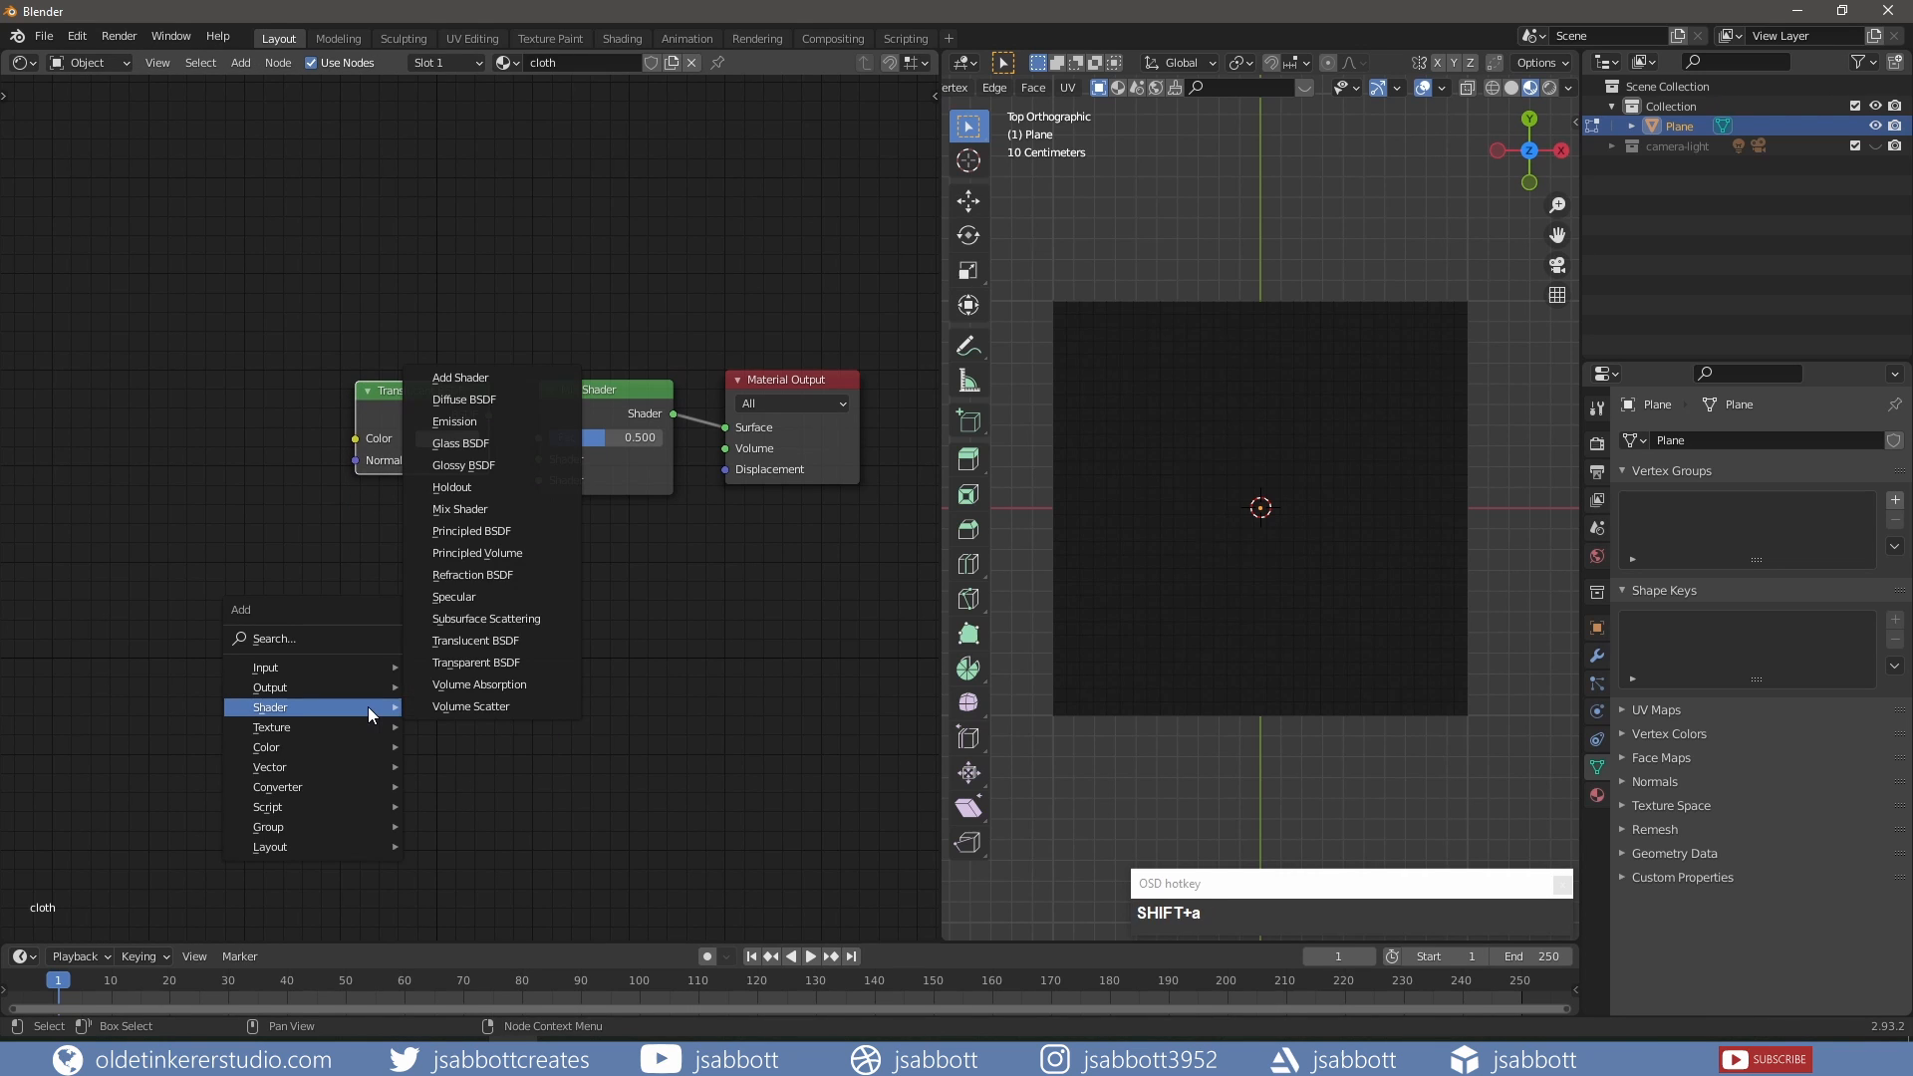
left_click(482, 421)
left_click_drag(462, 463, 356, 502)
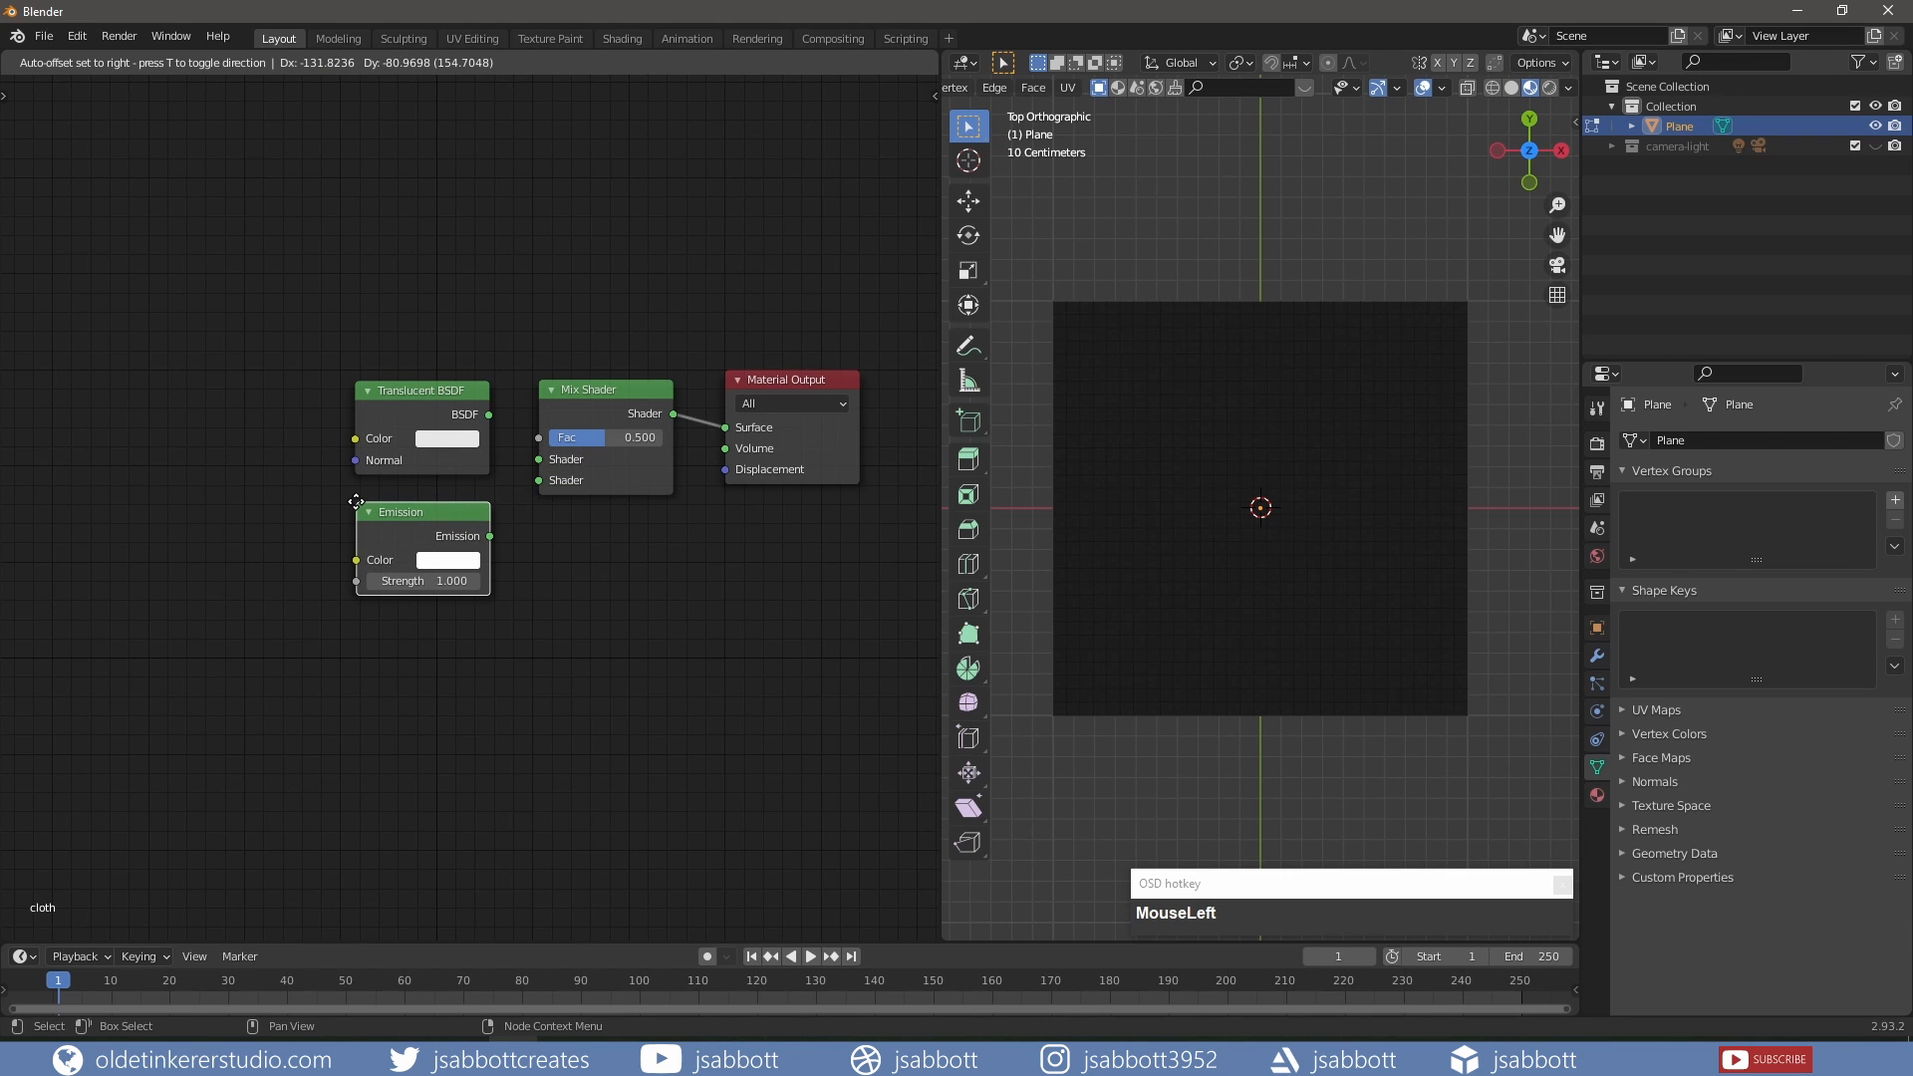
left_click_drag(490, 536, 539, 481)
left_click_drag(488, 415, 539, 460)
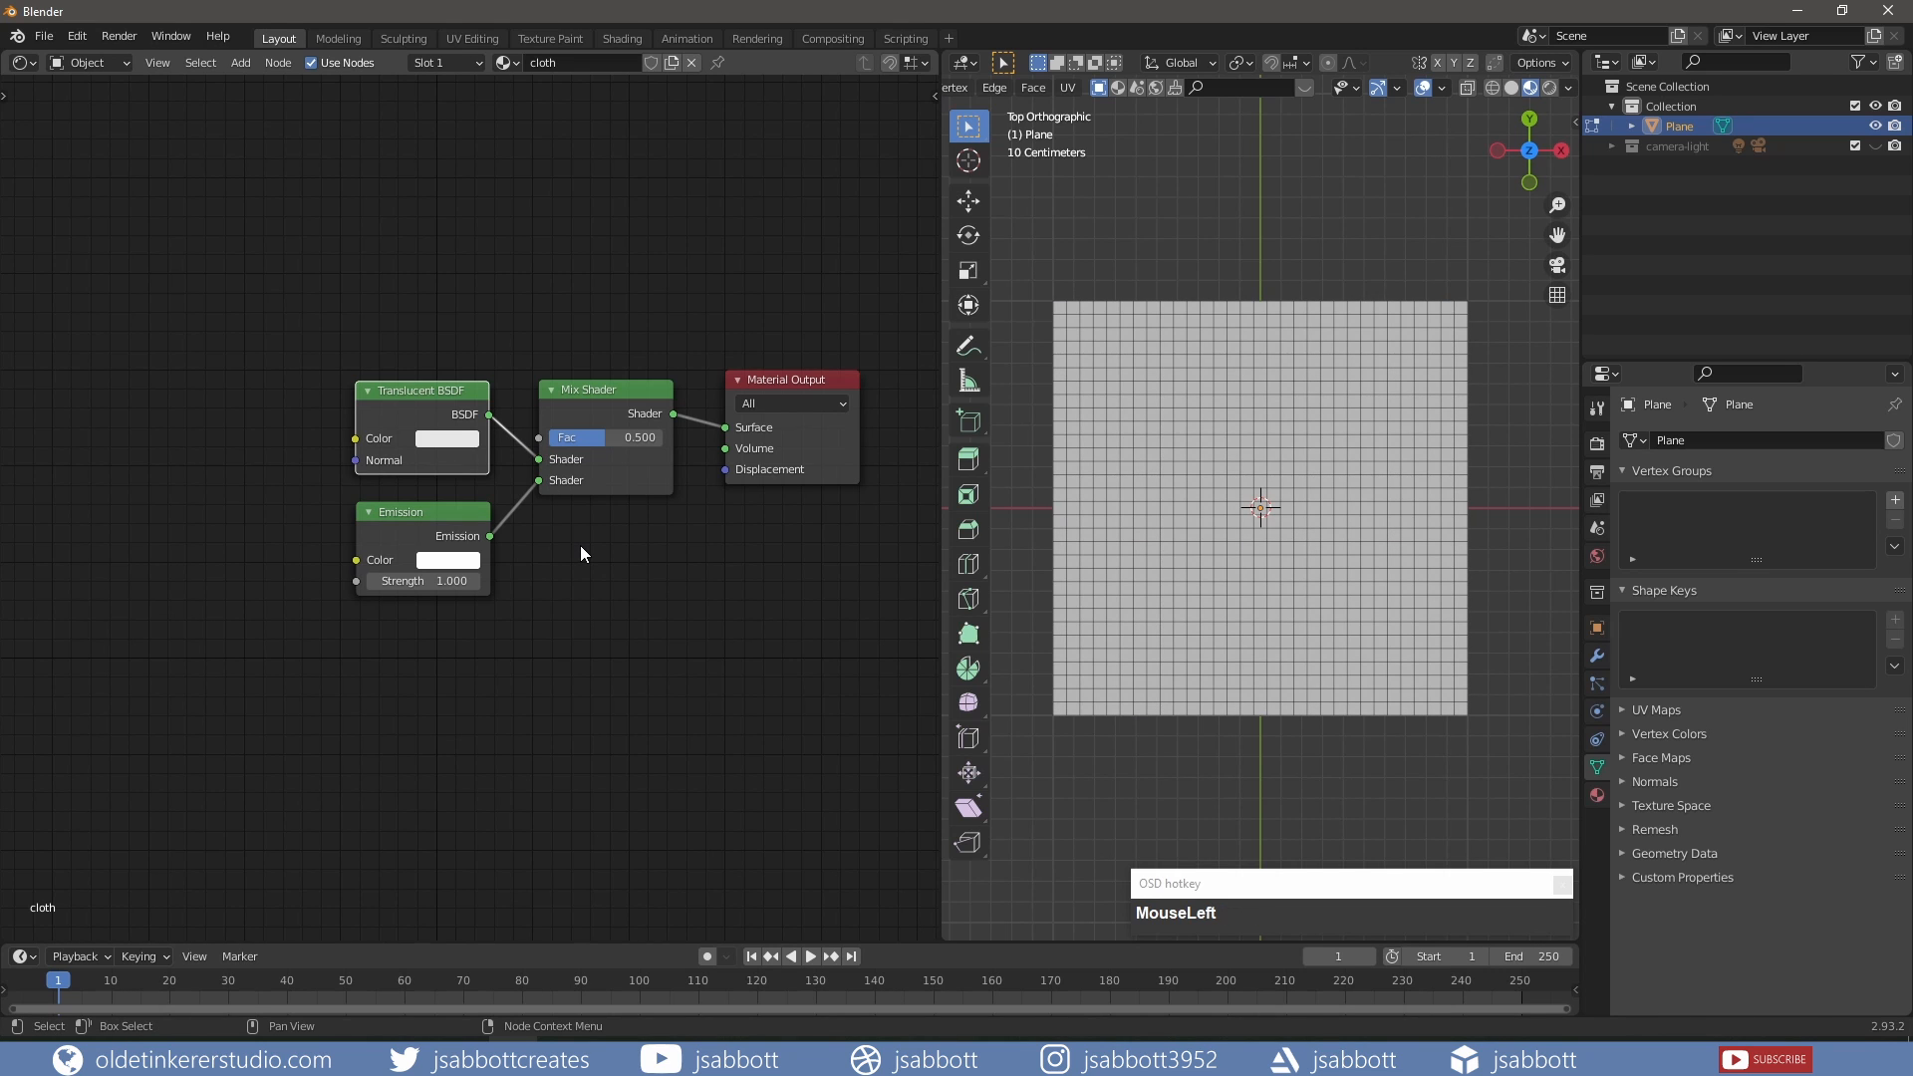
Set the Emission node's color to hex F28C28.
left_click(448, 560)
left_click(555, 451)
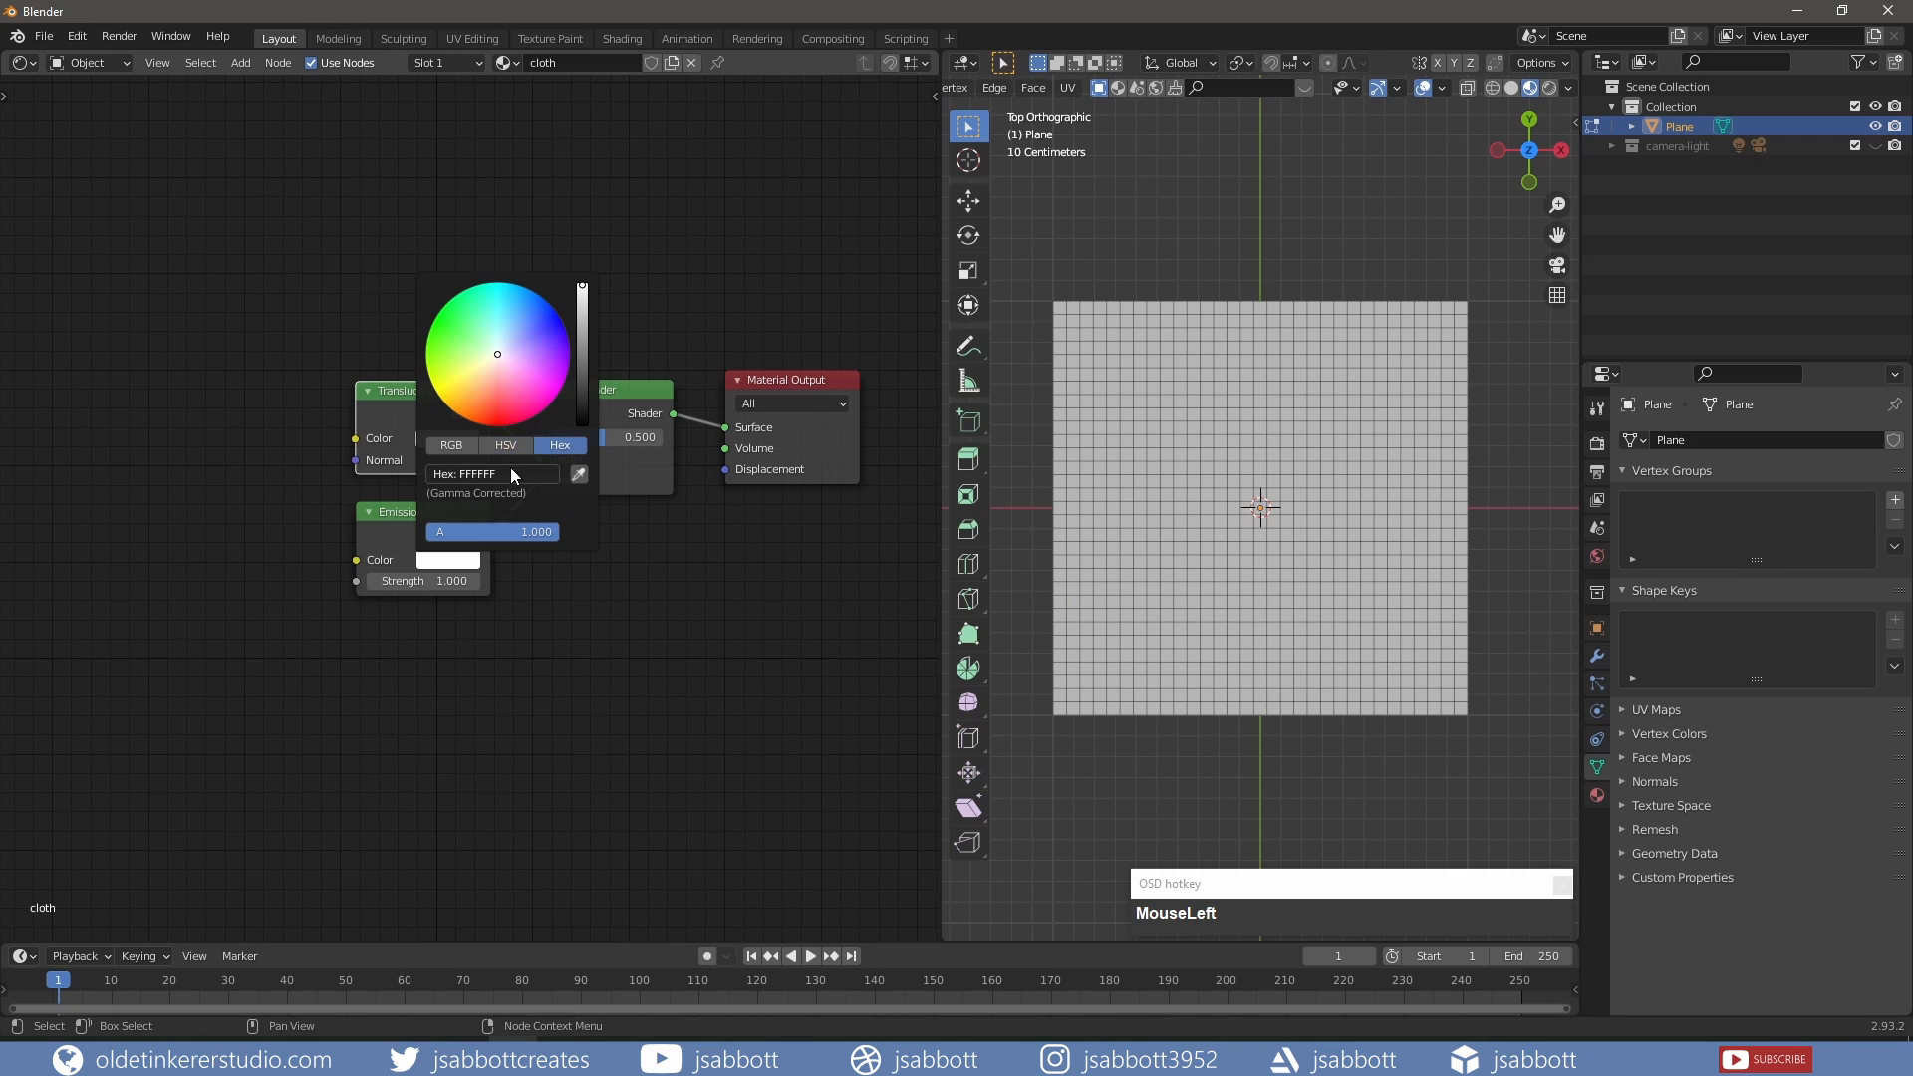
left_click(510, 471)
type("F28C28")
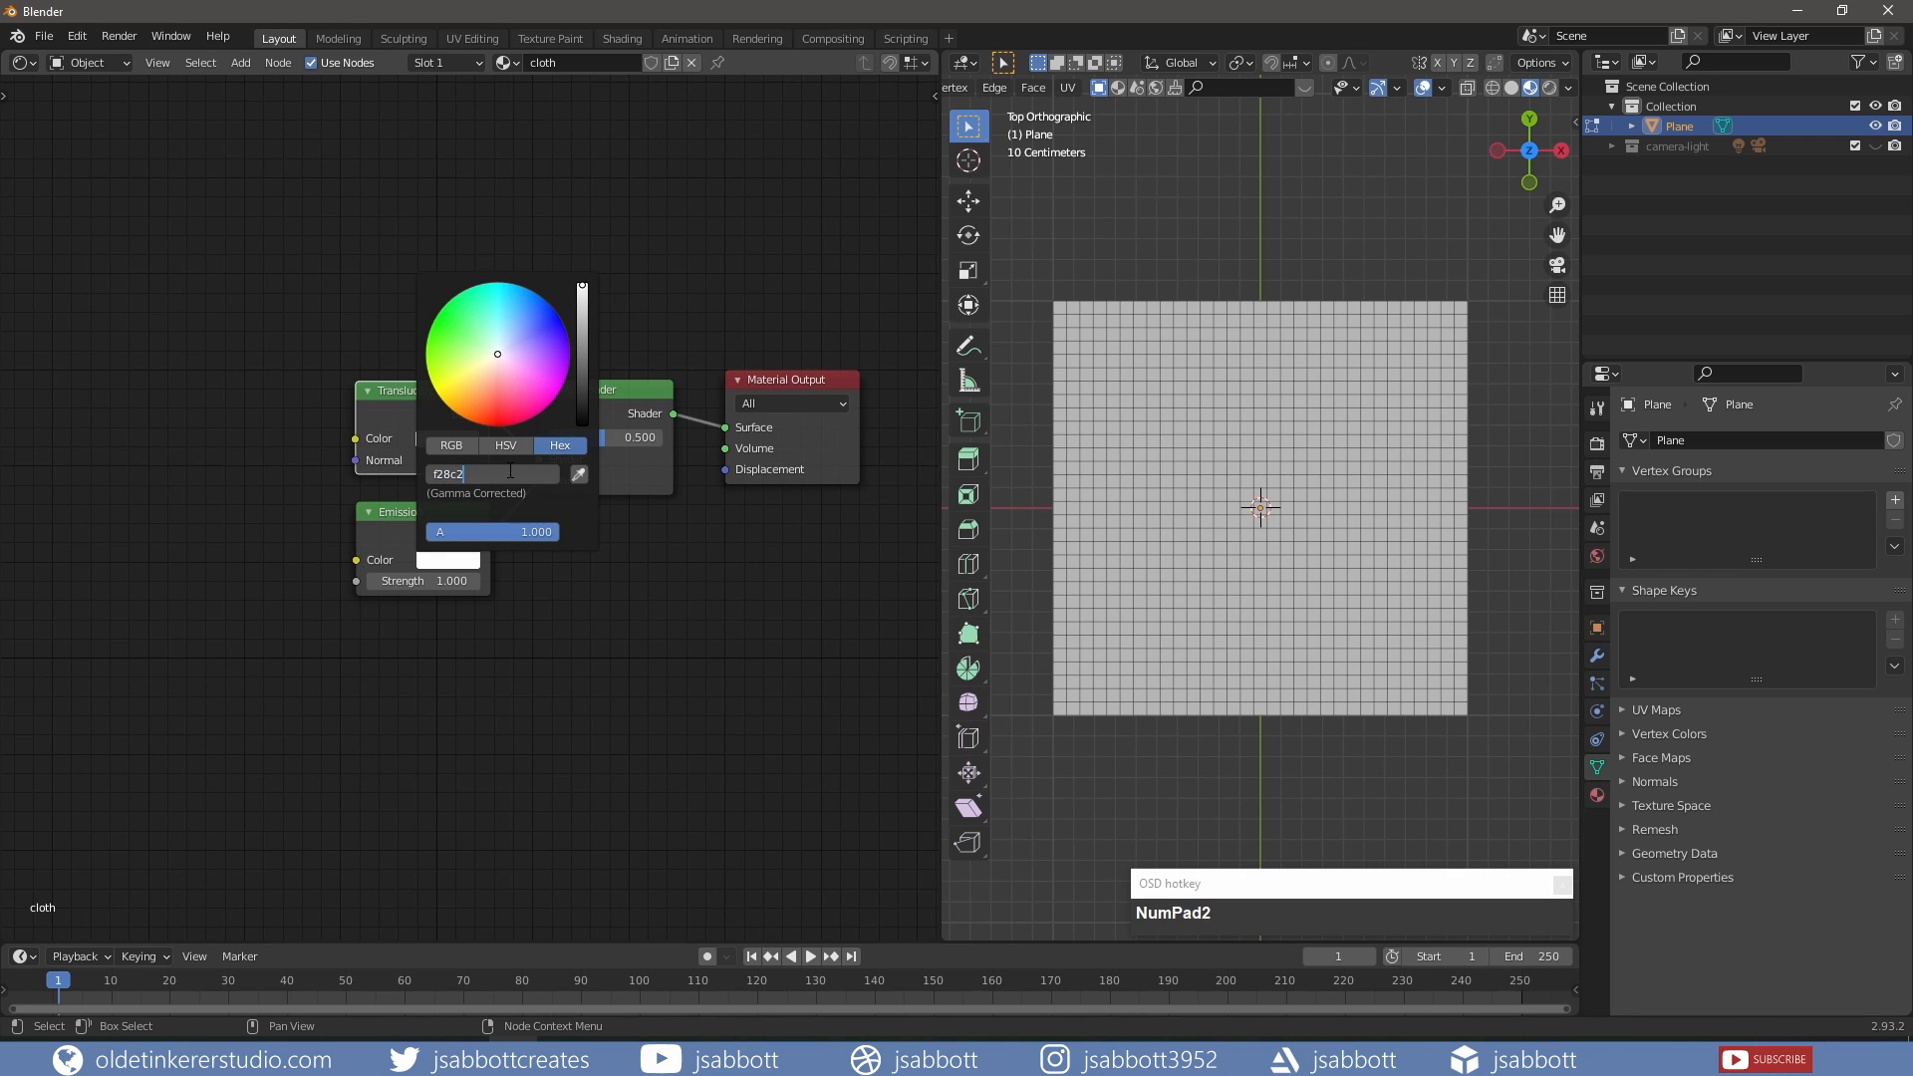
key("Return")
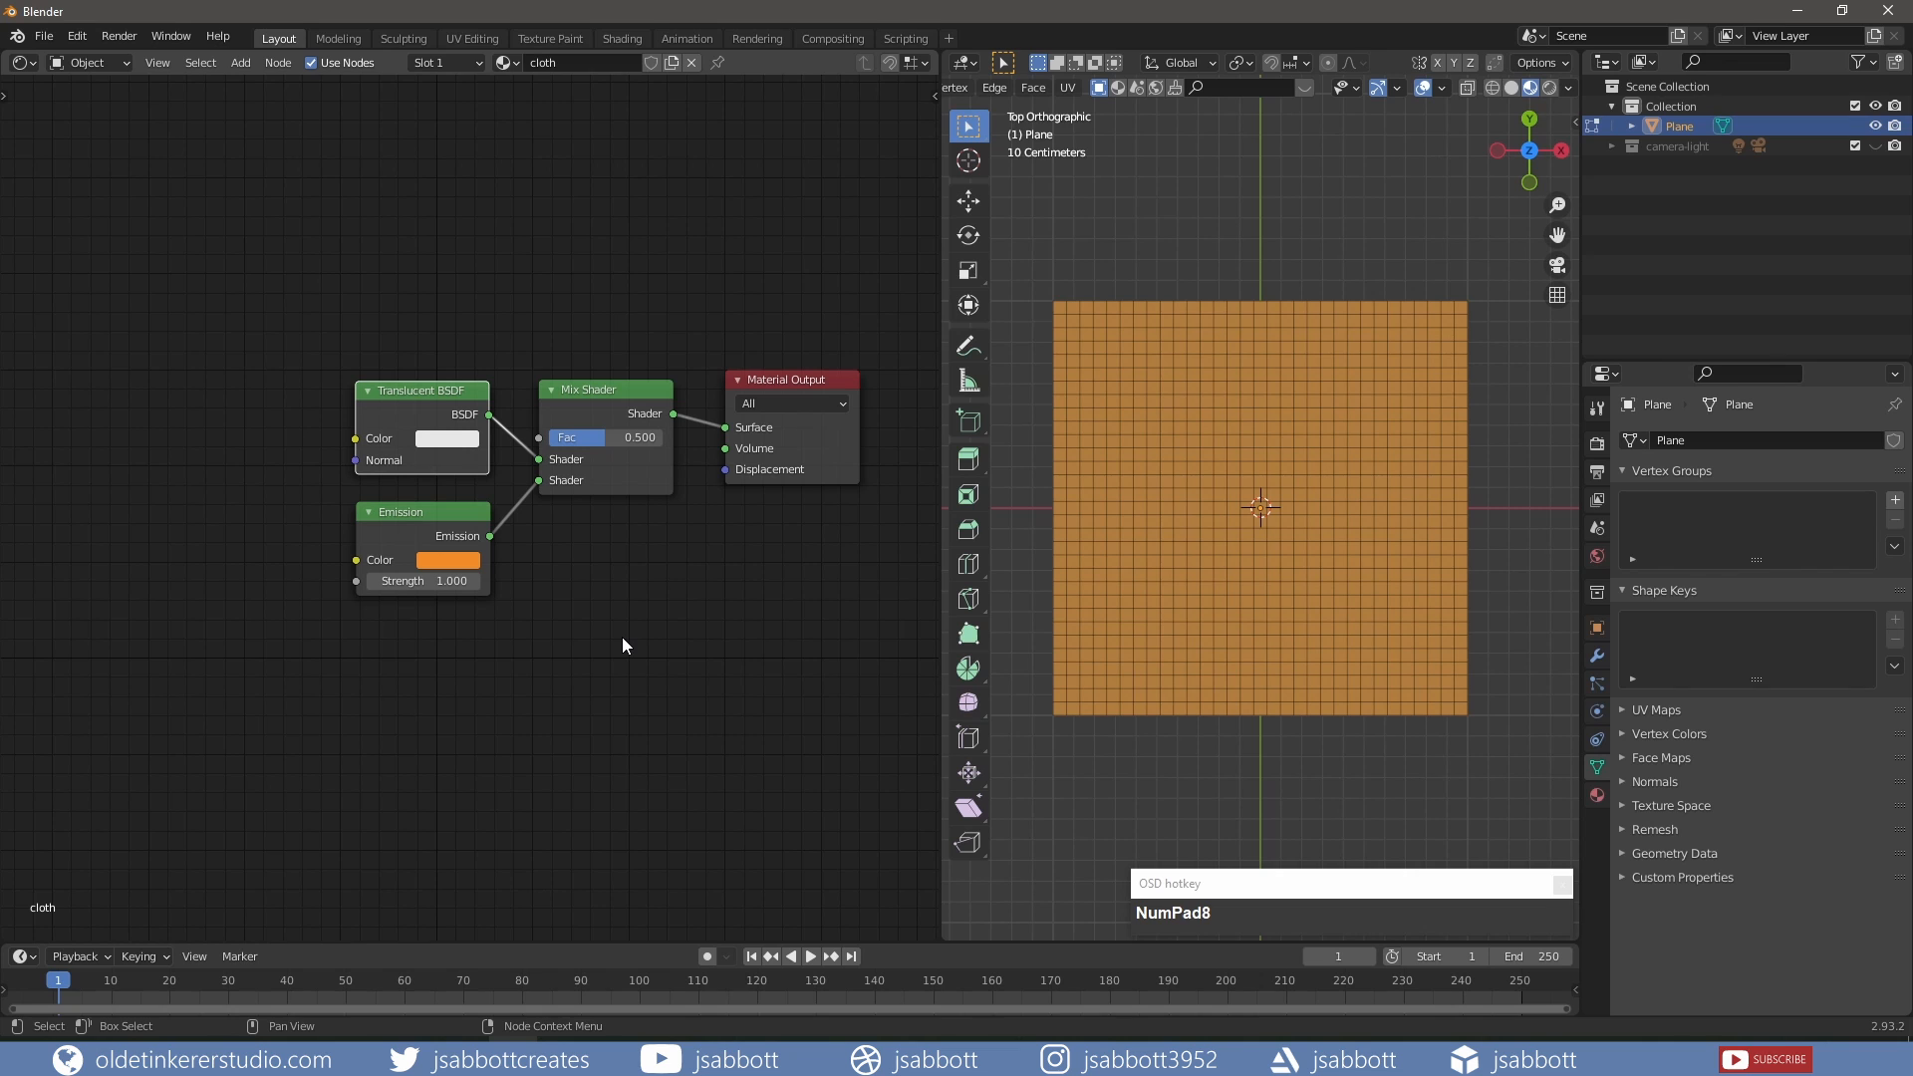
Add a Layer Weight node, connect its Facing output to the Mix Shader's Fac input, and check the plane's shading in Object Mode.
key("shift+a")
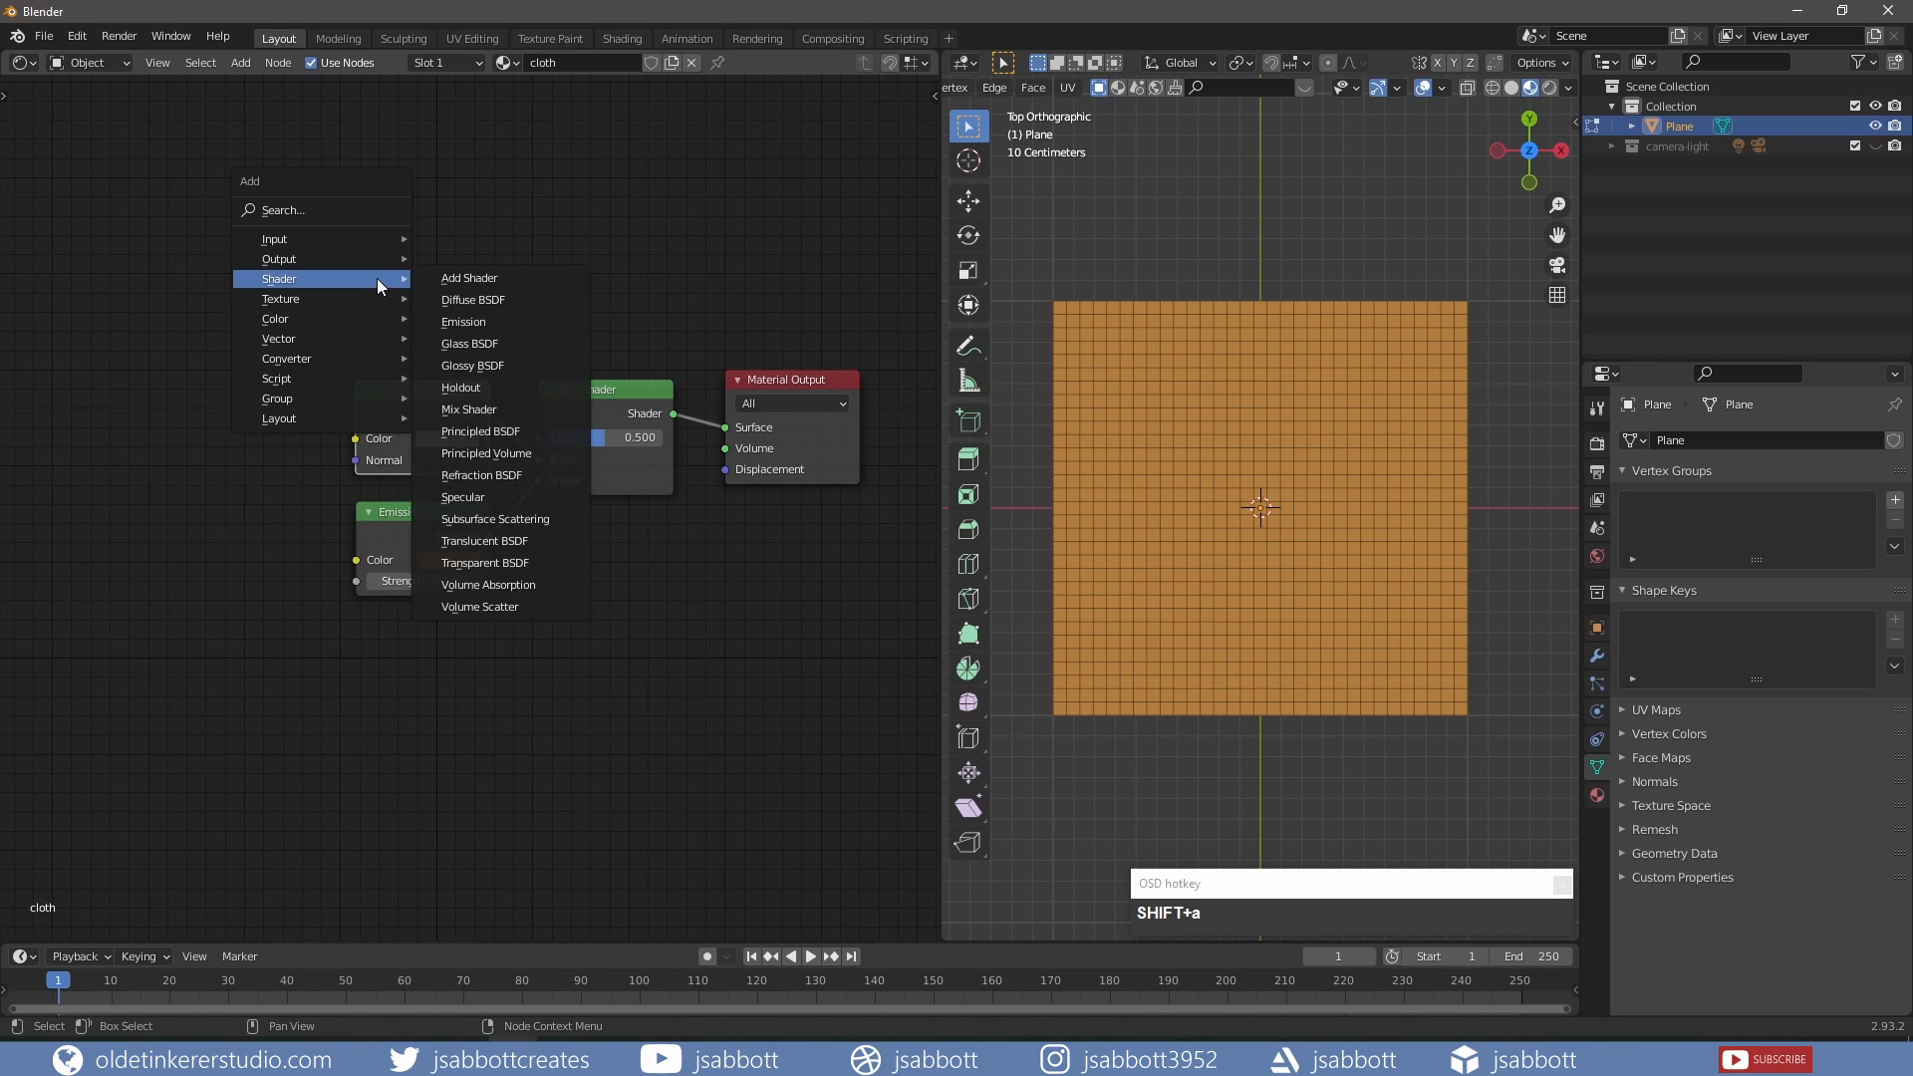
left_click(475, 420)
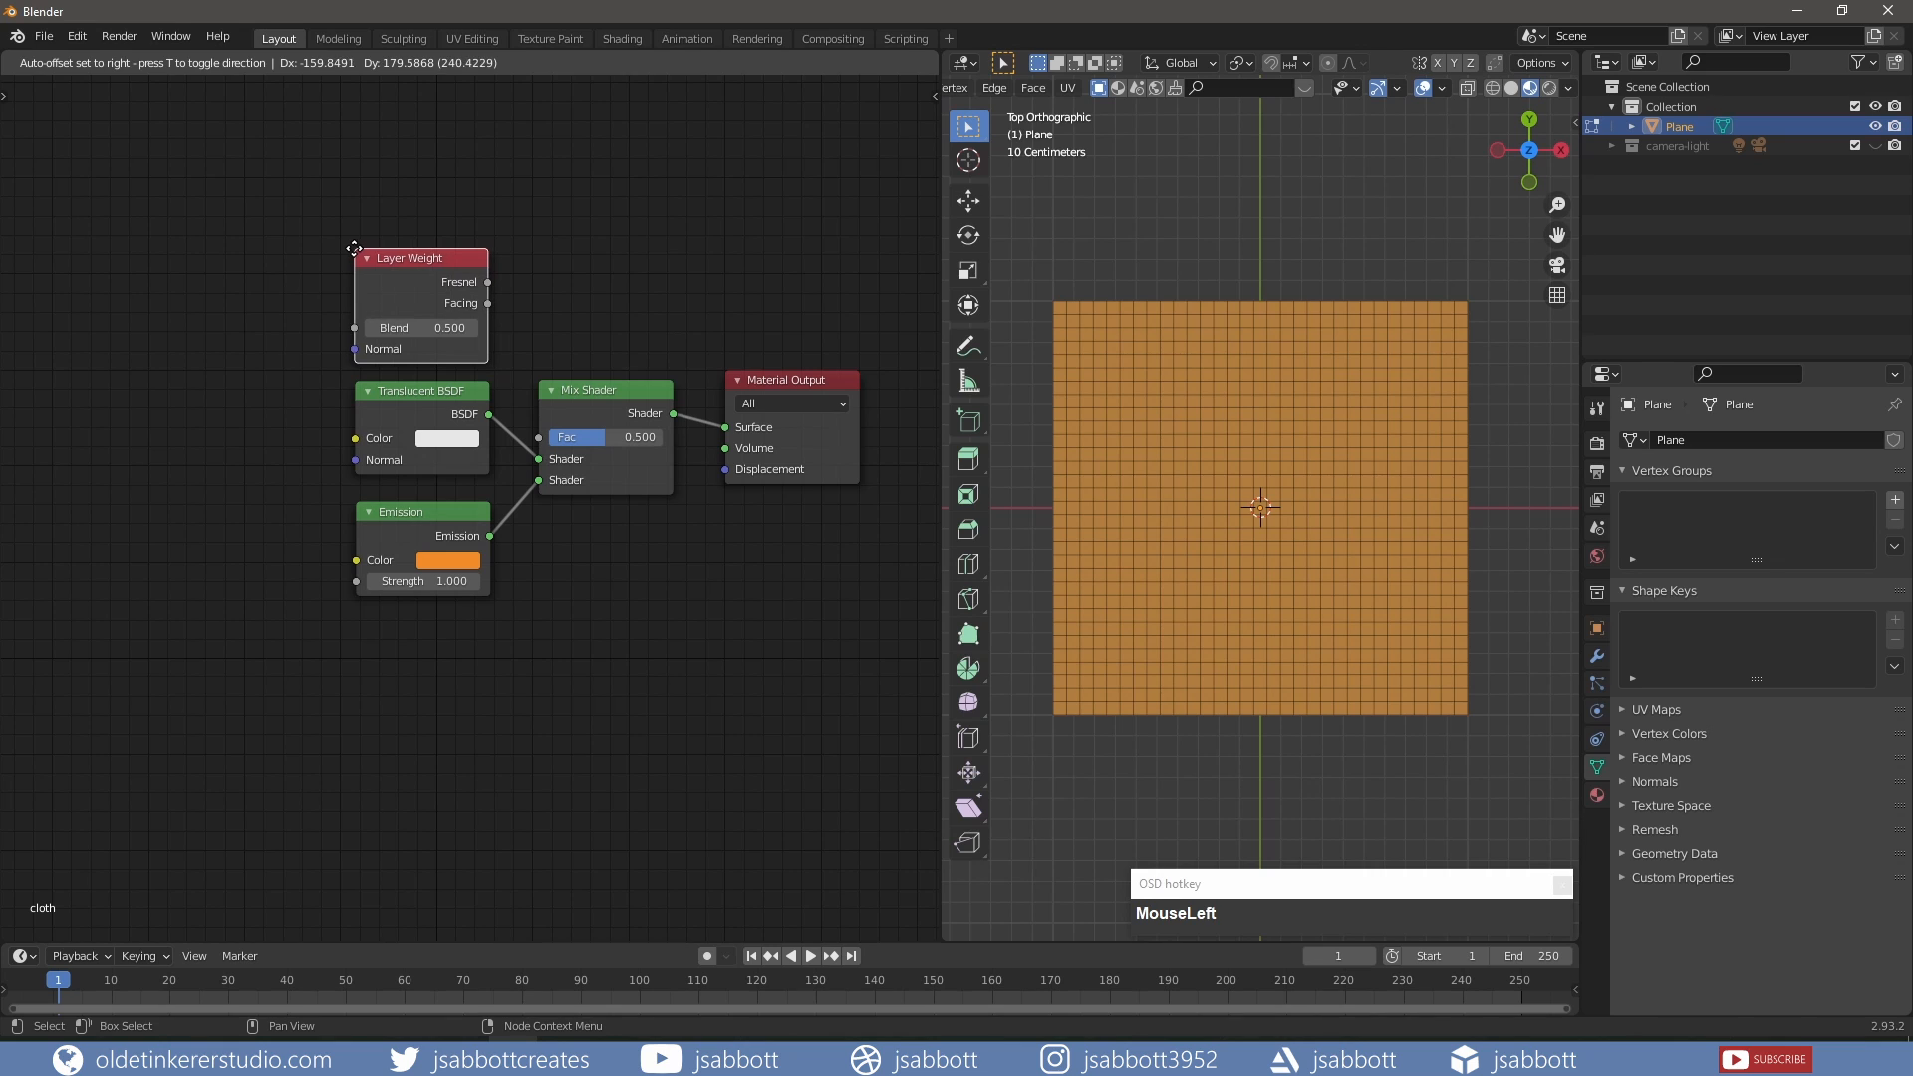
left_click(353, 248)
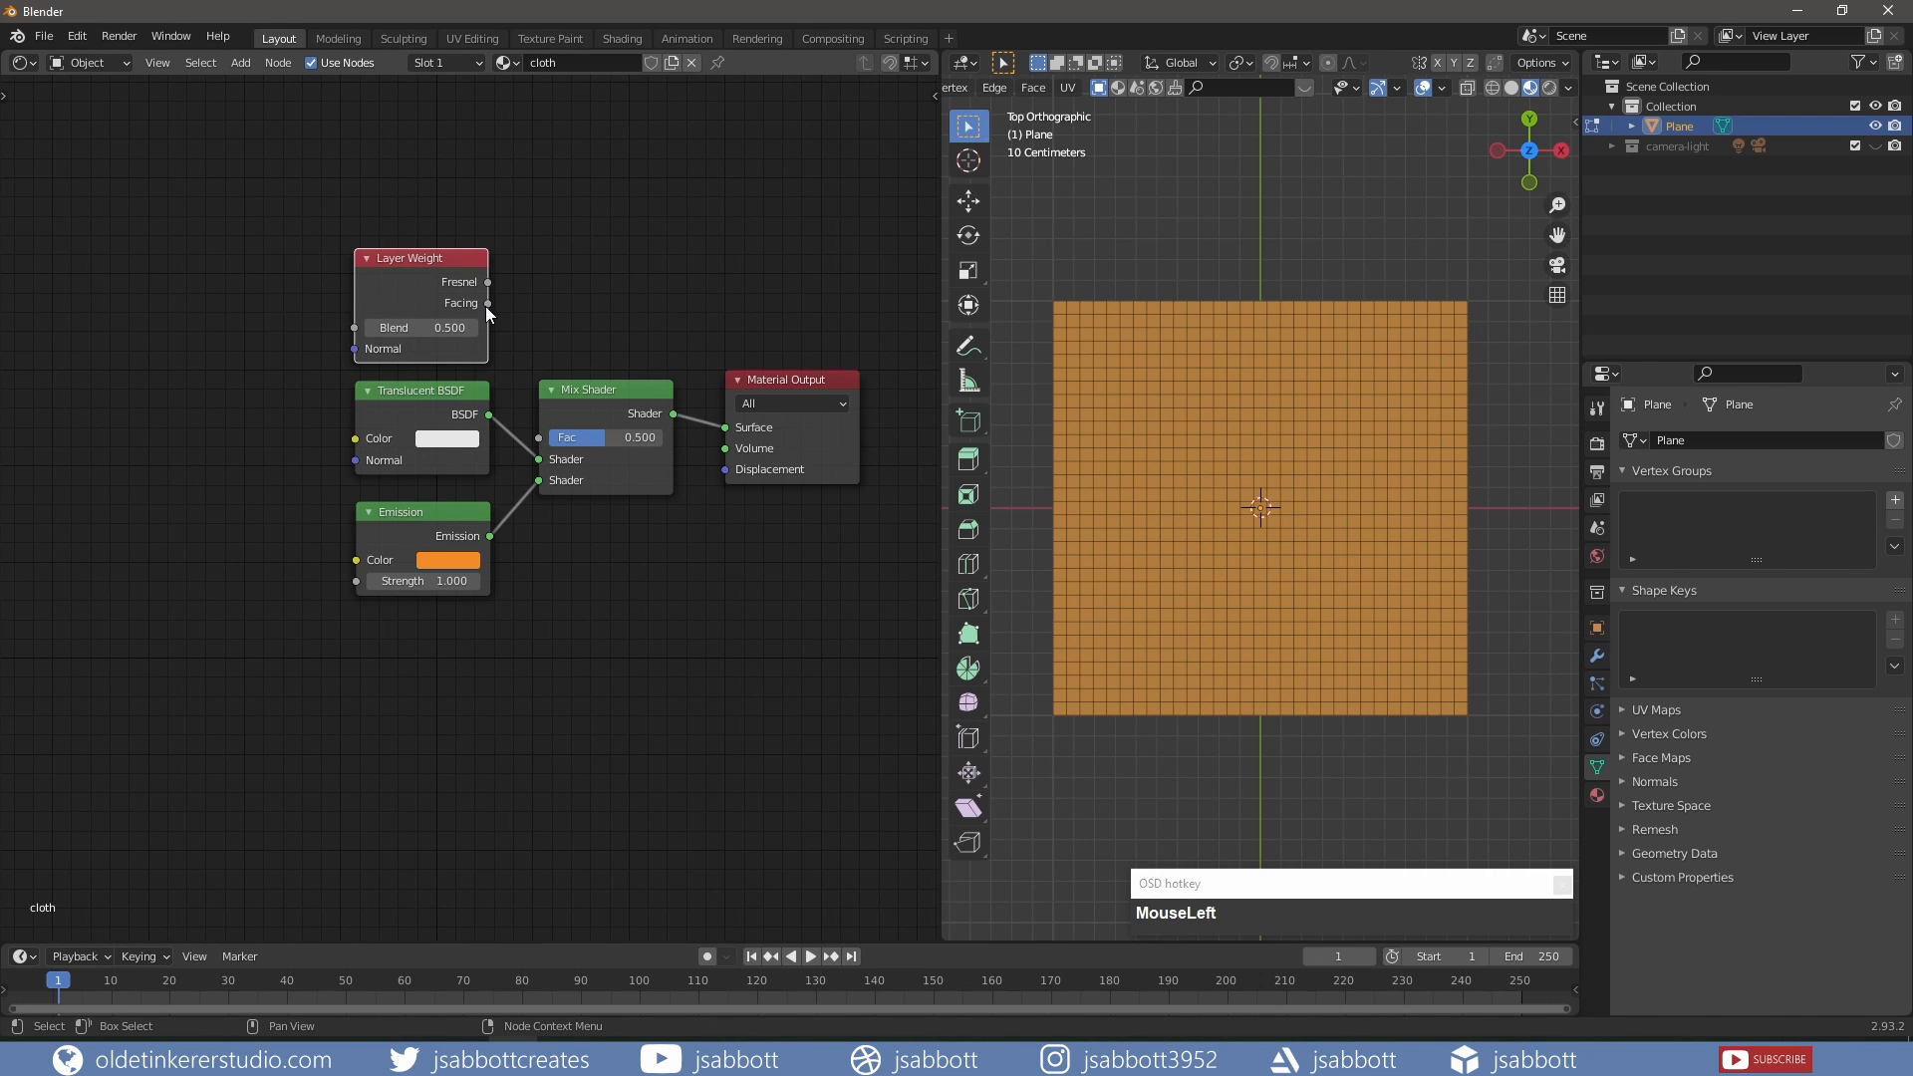
left_click_drag(487, 303, 539, 438)
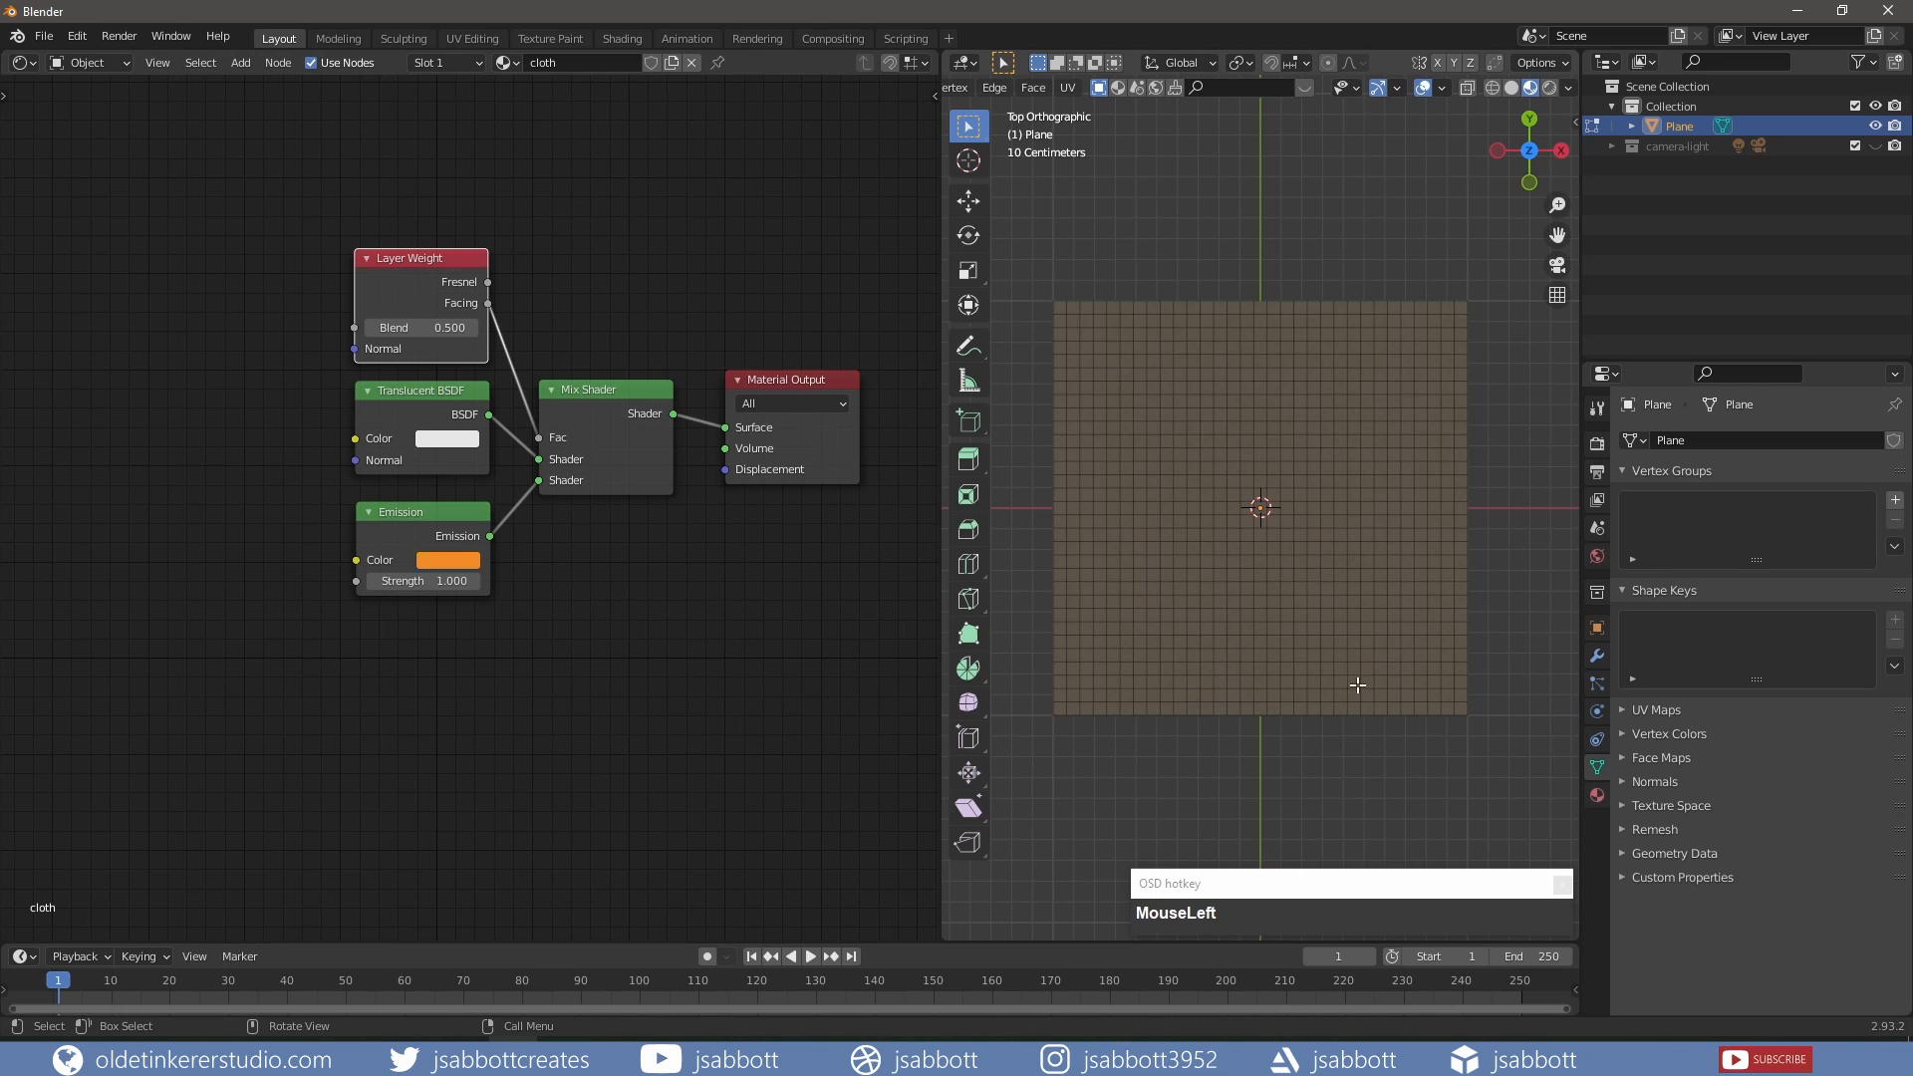
middle_click_drag(1362, 743, 1330, 649)
key("Tab")
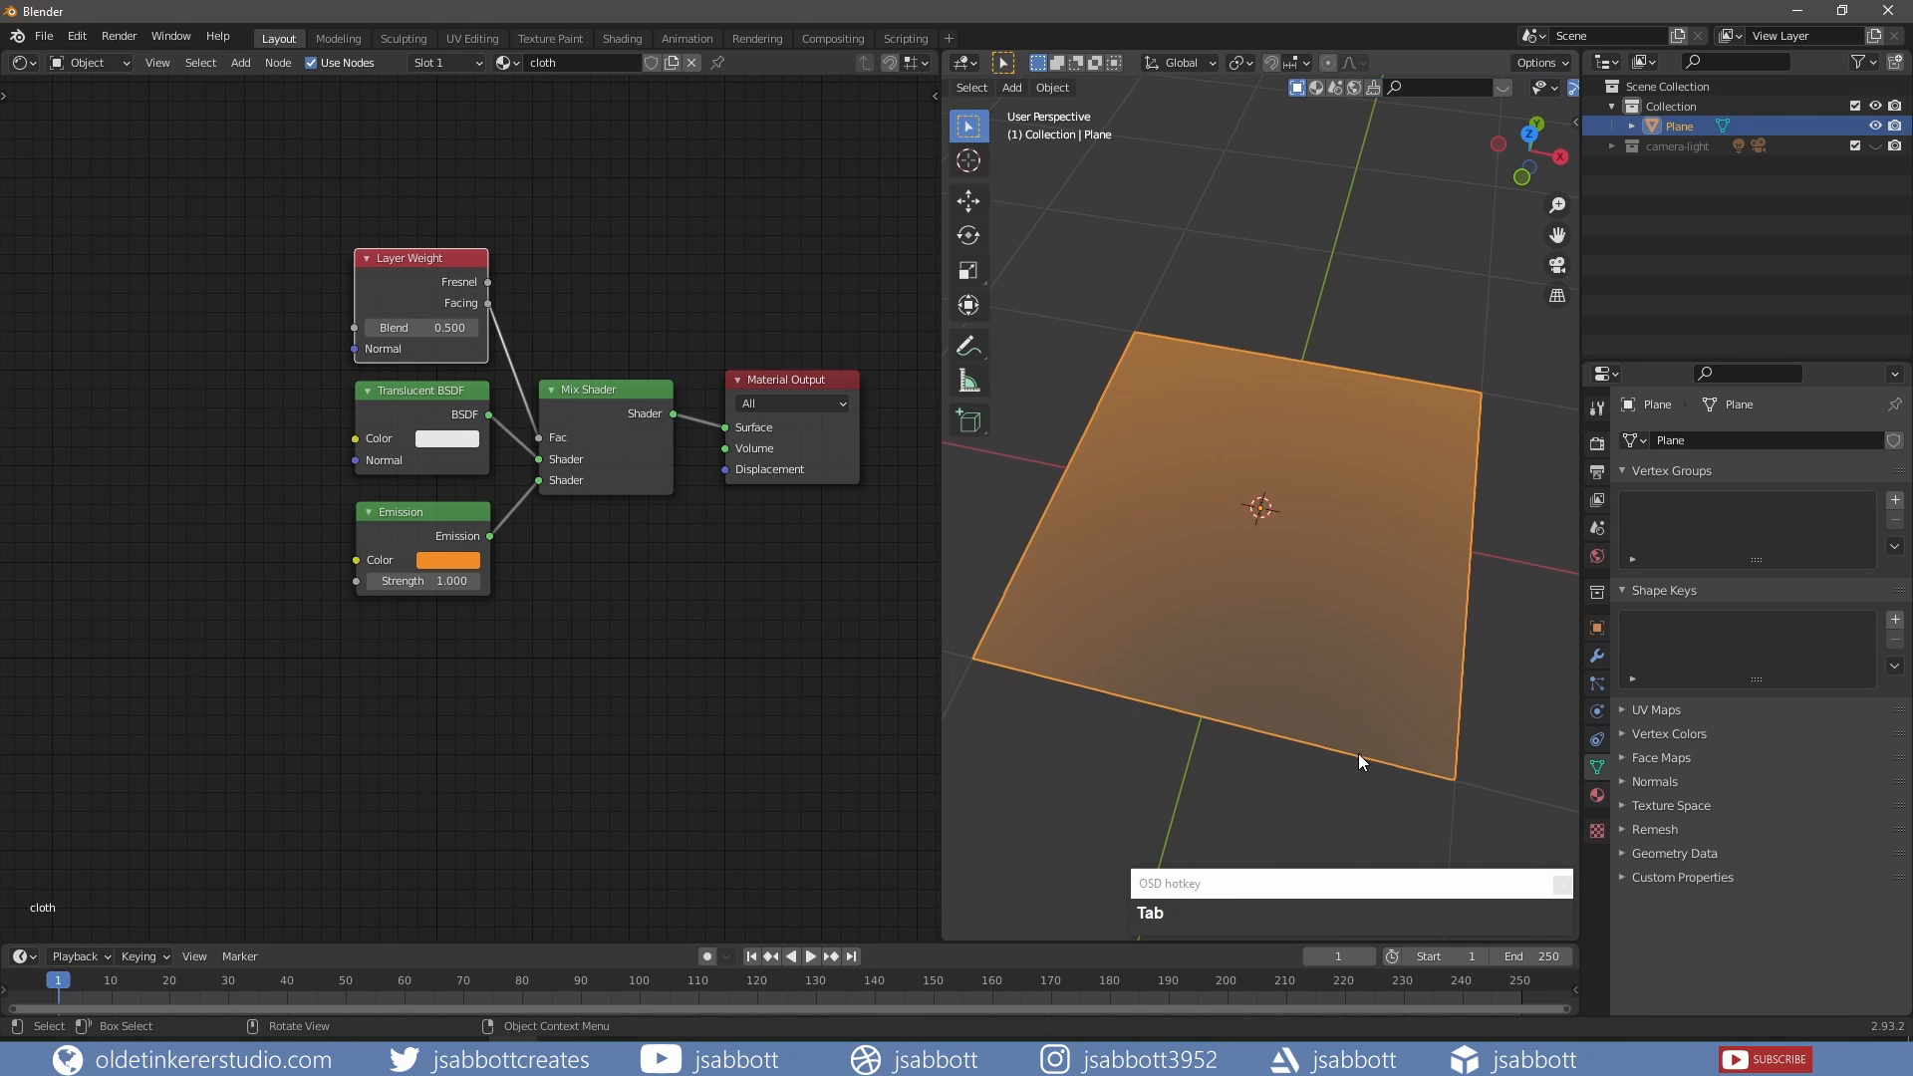
middle_click_drag(1359, 753, 1349, 711)
key("KP_7")
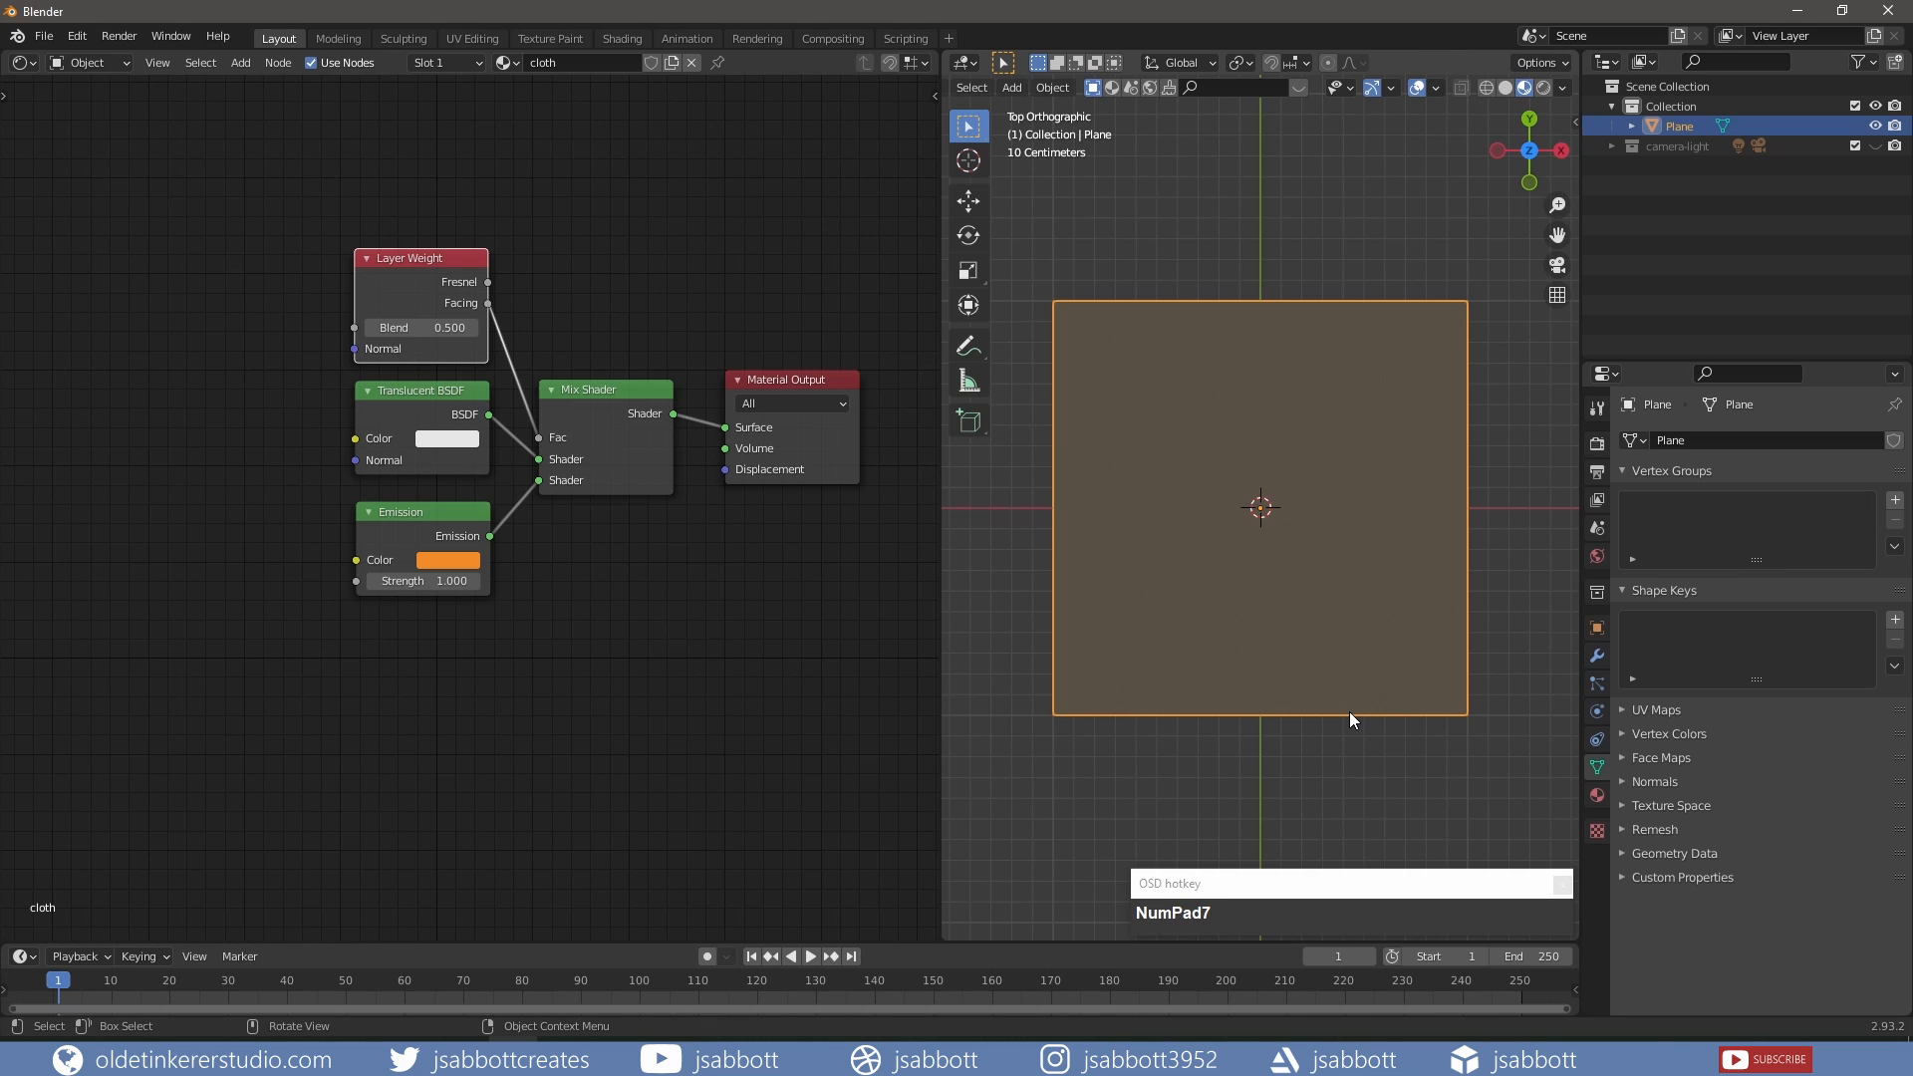
Copy all nodes of the cloth material and open the plane's material properties.
left_click_drag(243, 193, 879, 675)
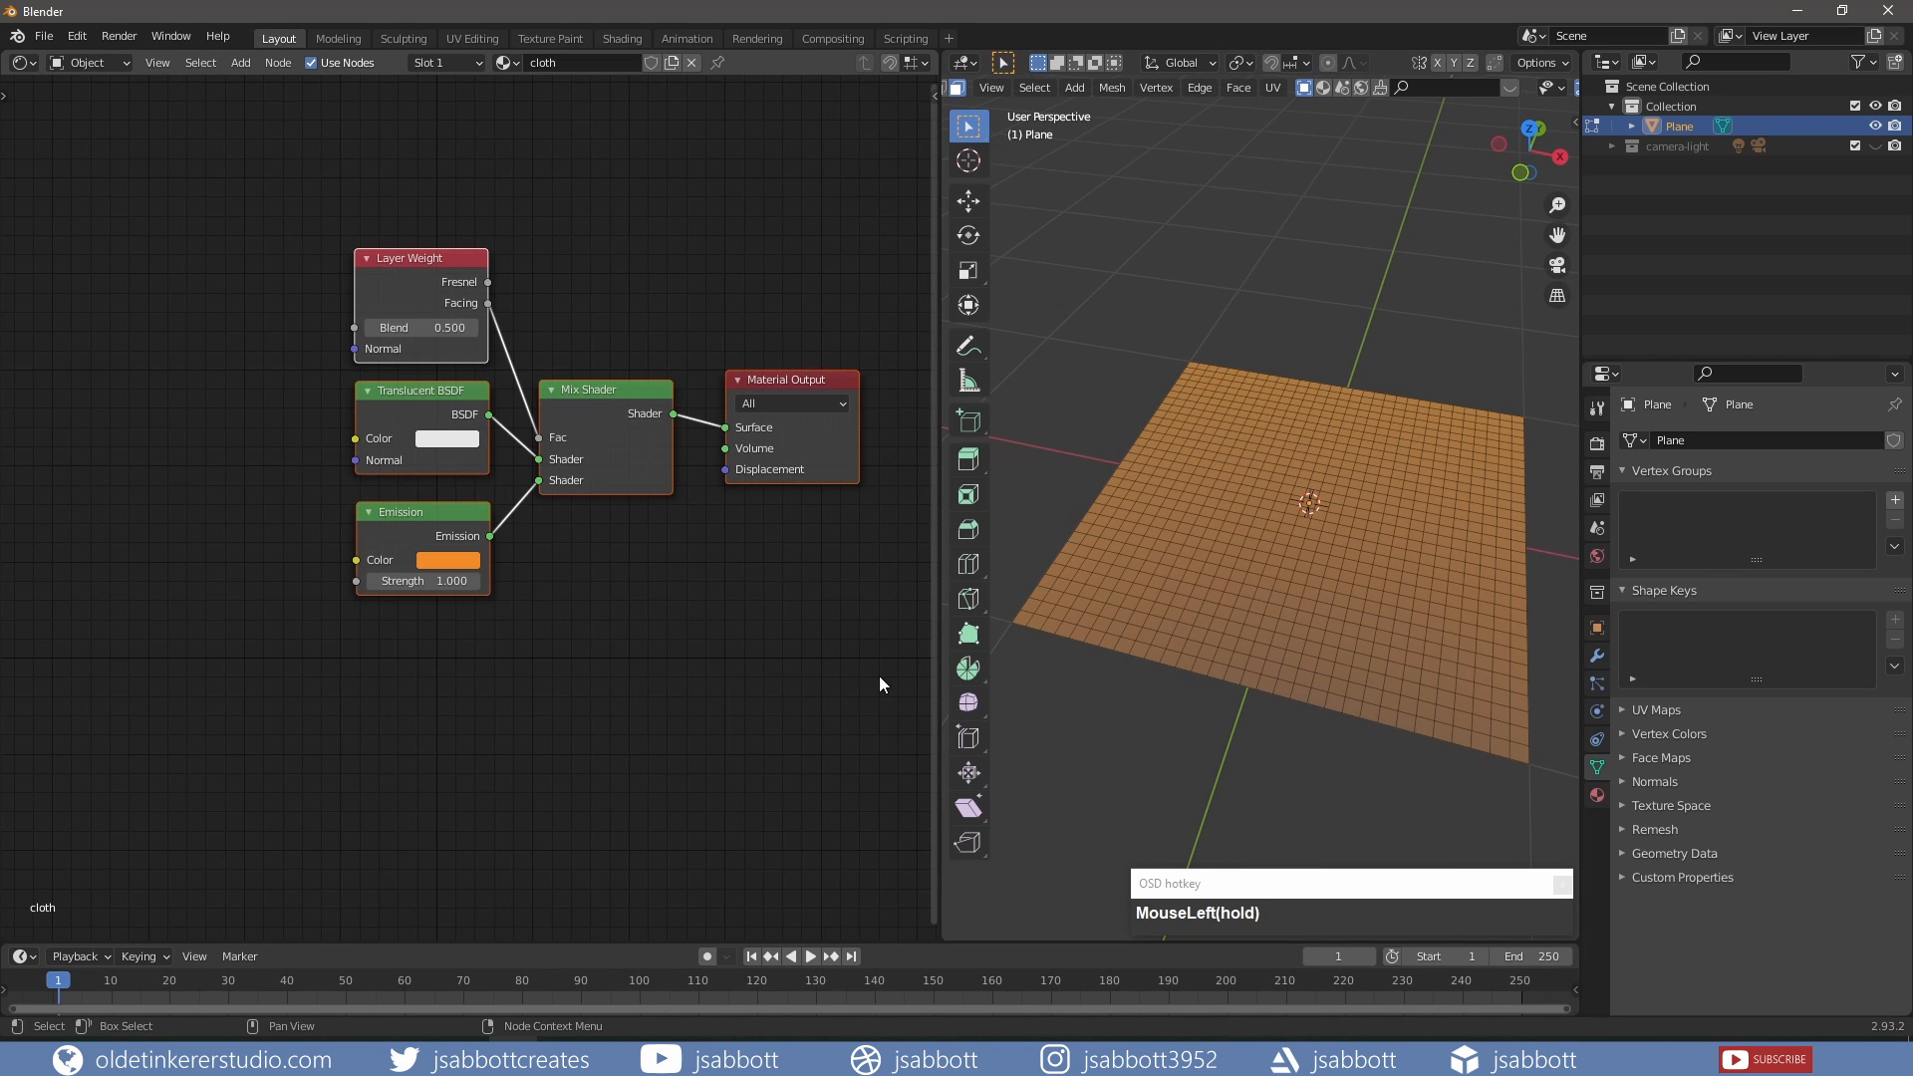
key("ctrl+c")
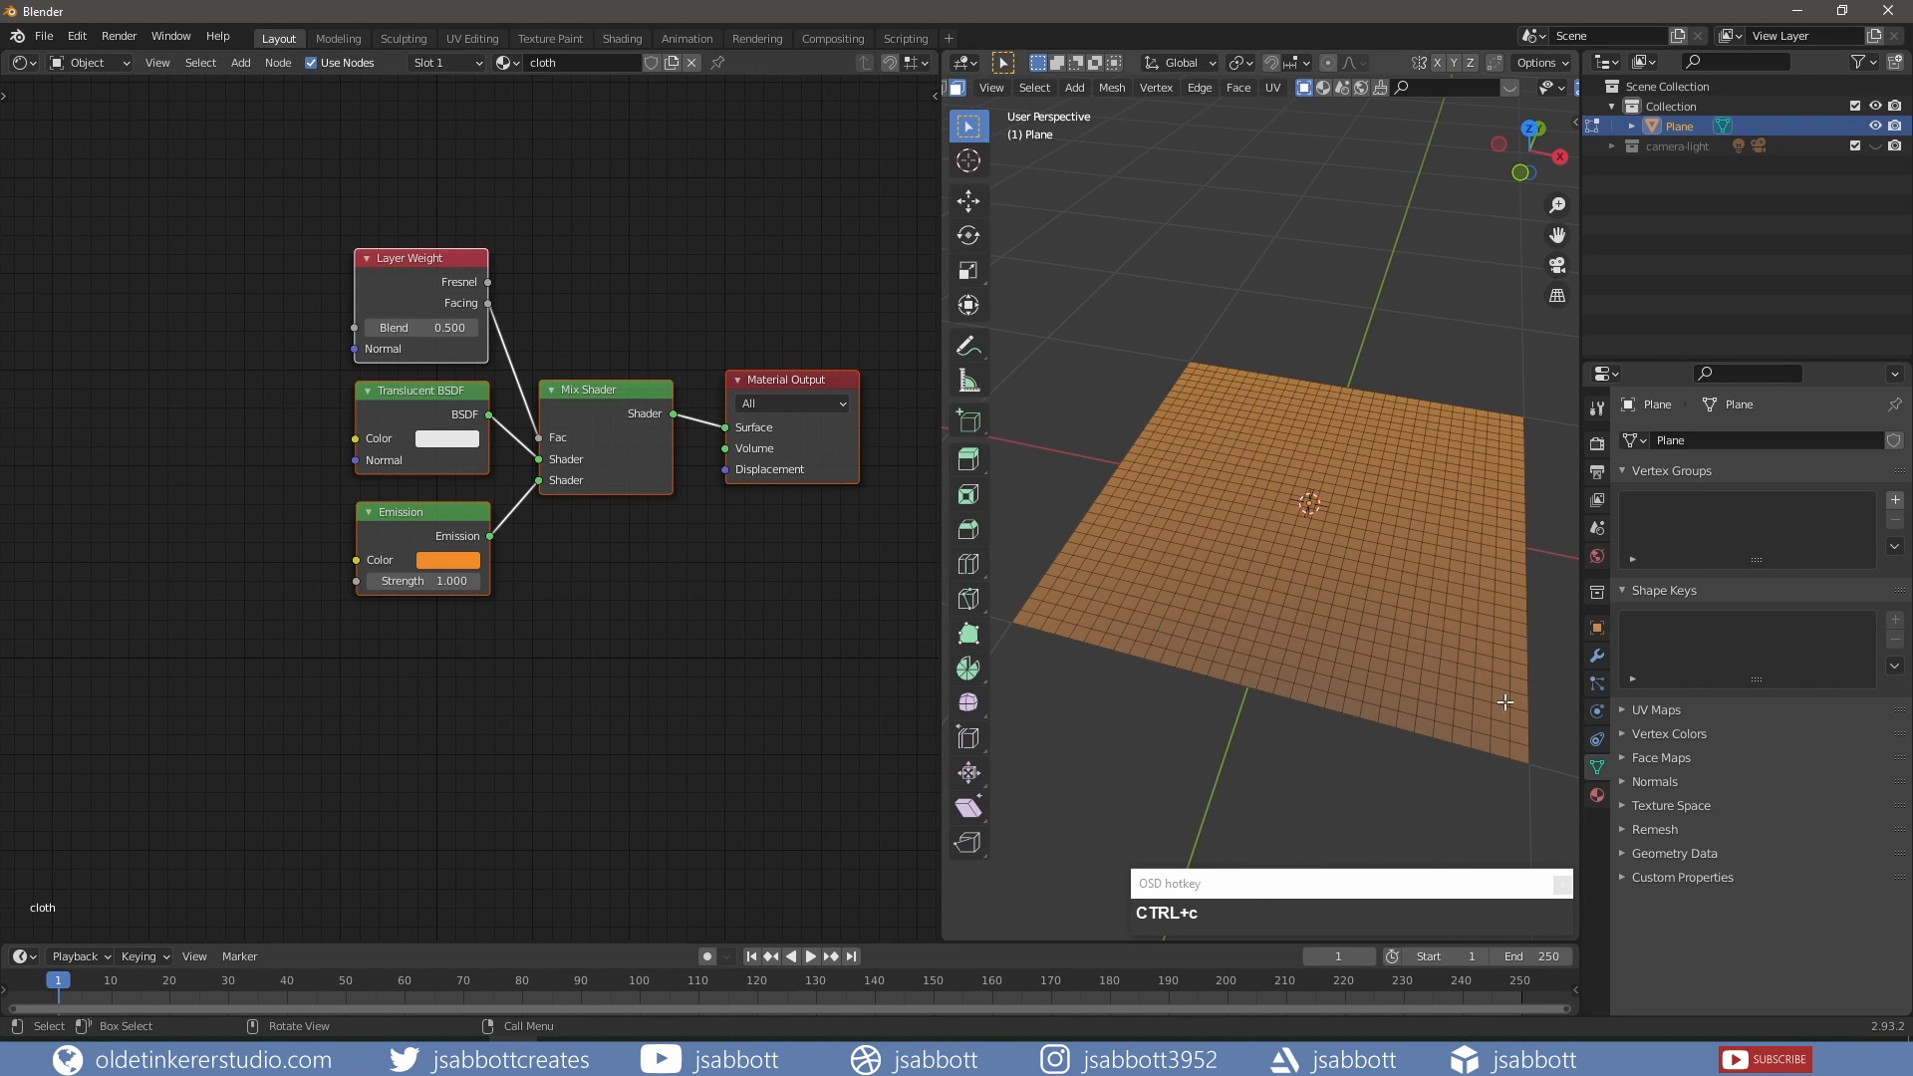
left_click(1597, 794)
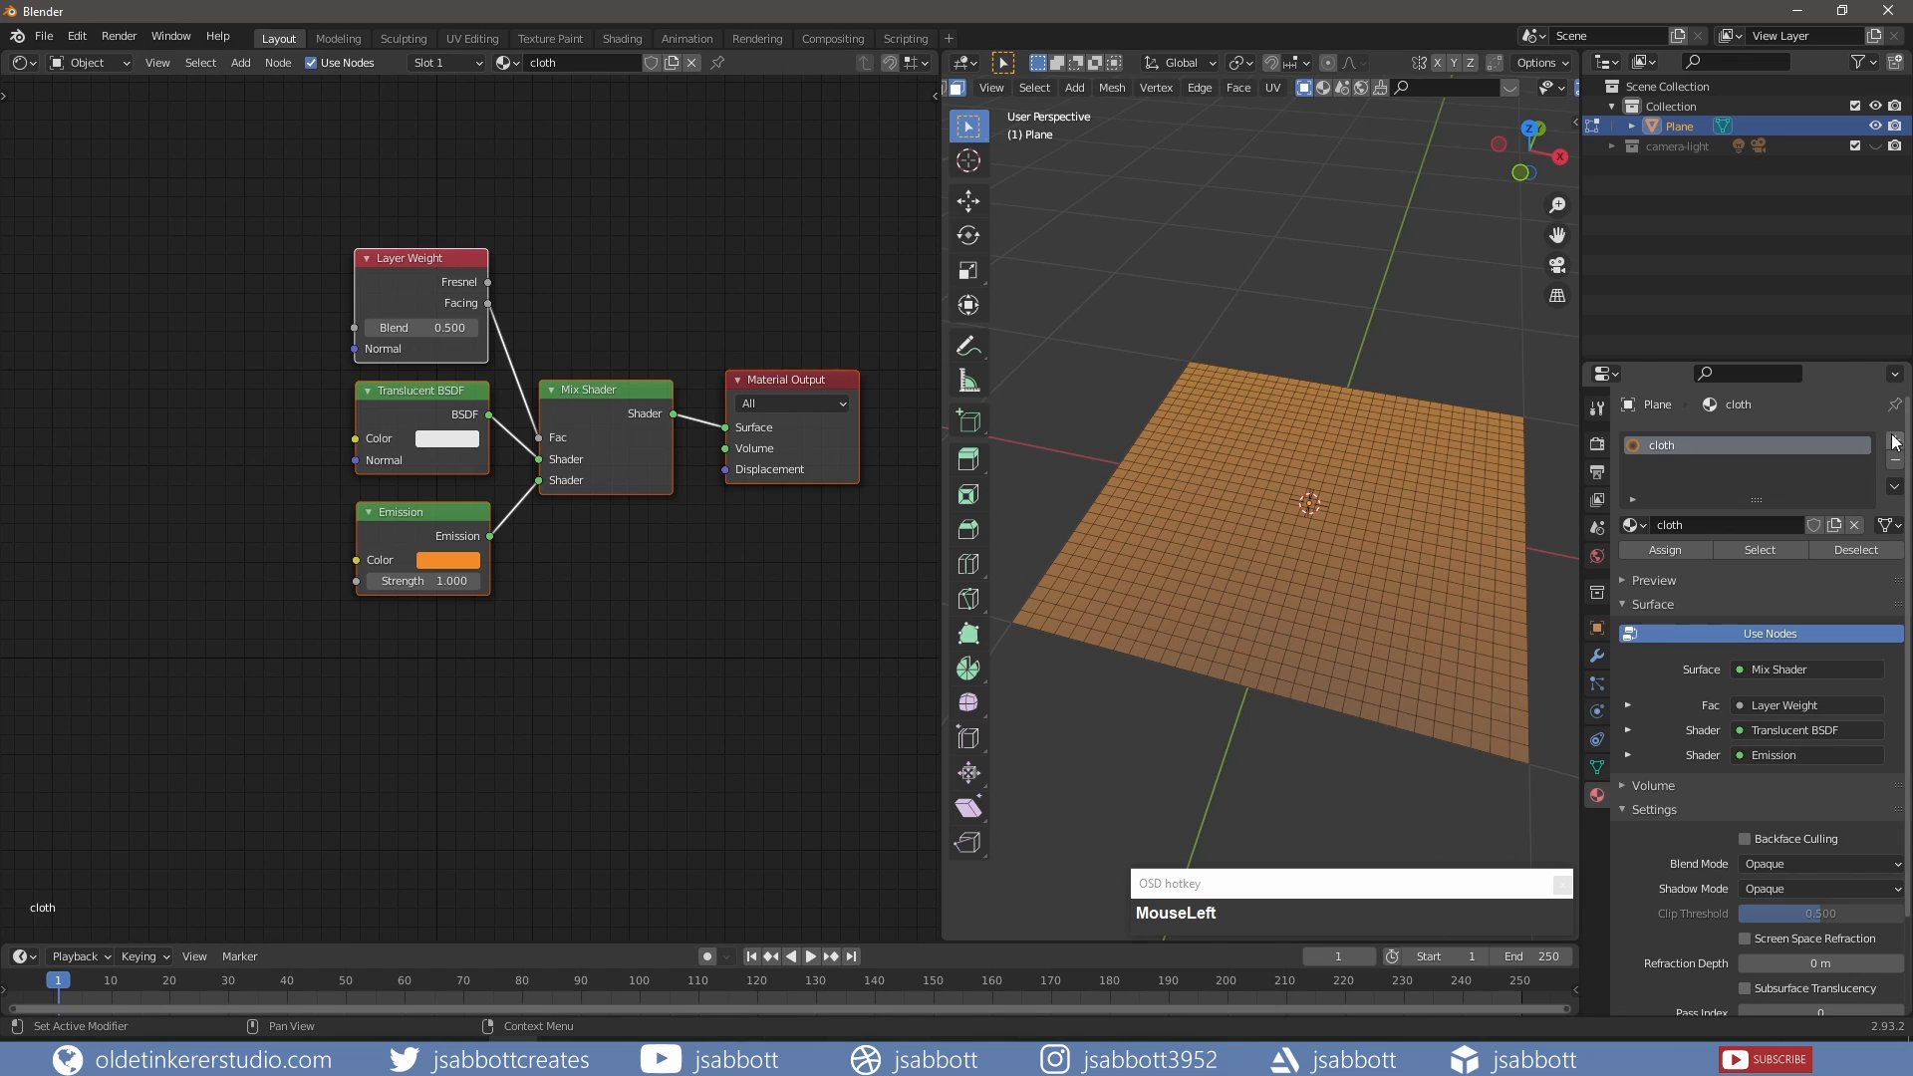
Add a second material slot to the plane with a new material named white.
left_click(1895, 439)
left_click(1762, 566)
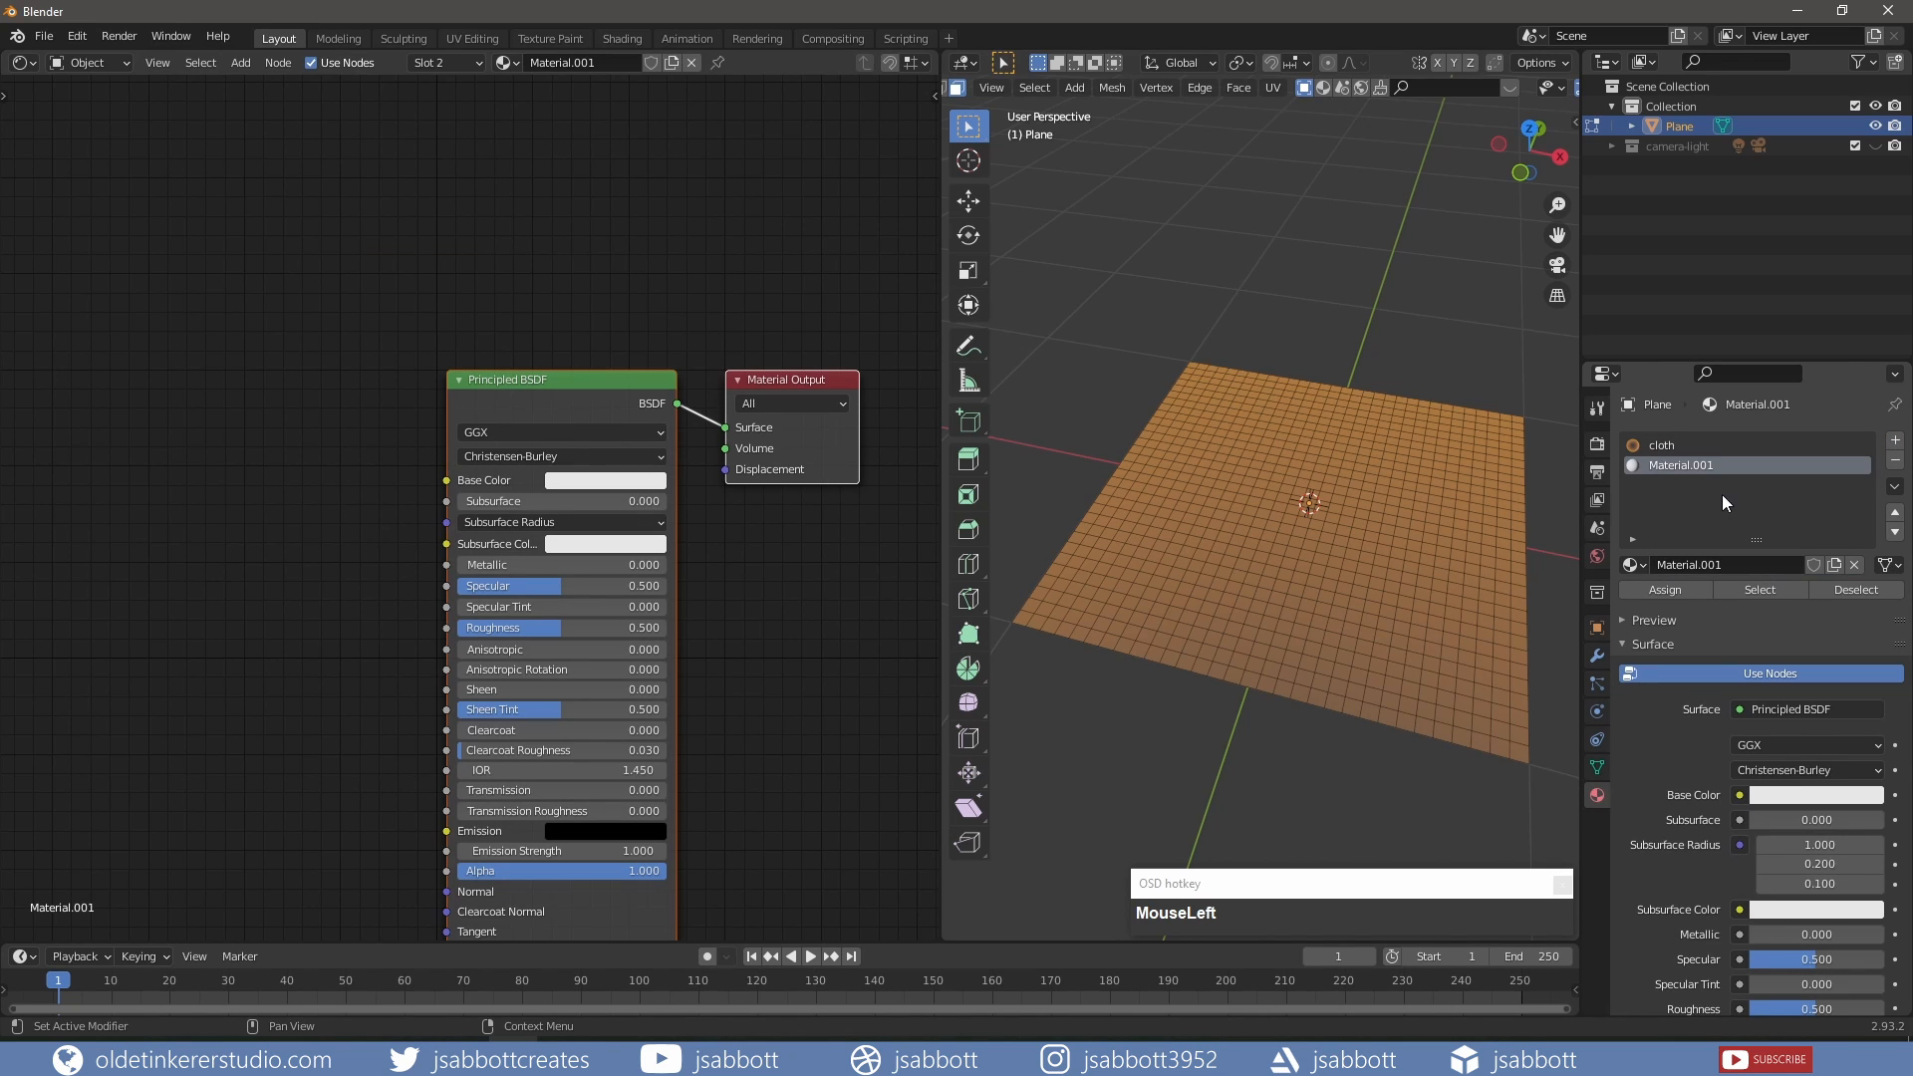
left_click(1726, 566)
type("white")
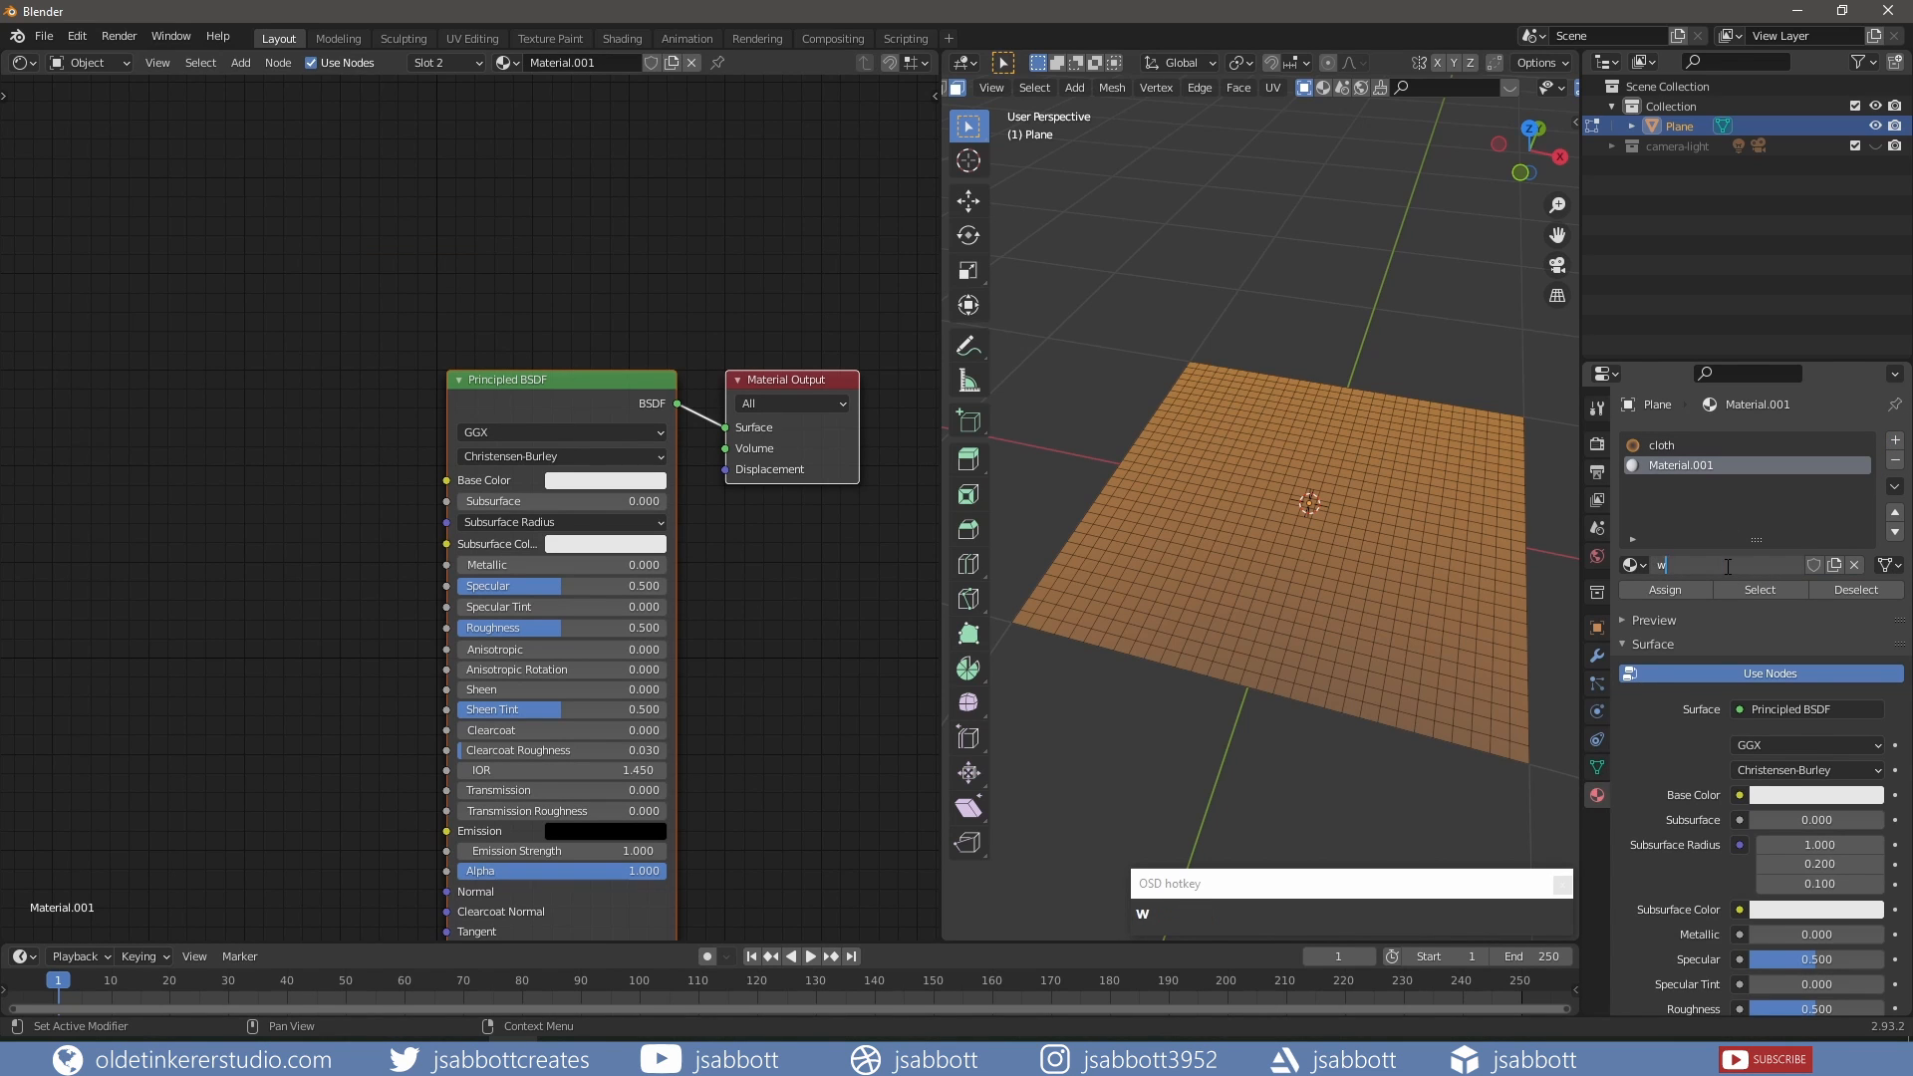
key("Return")
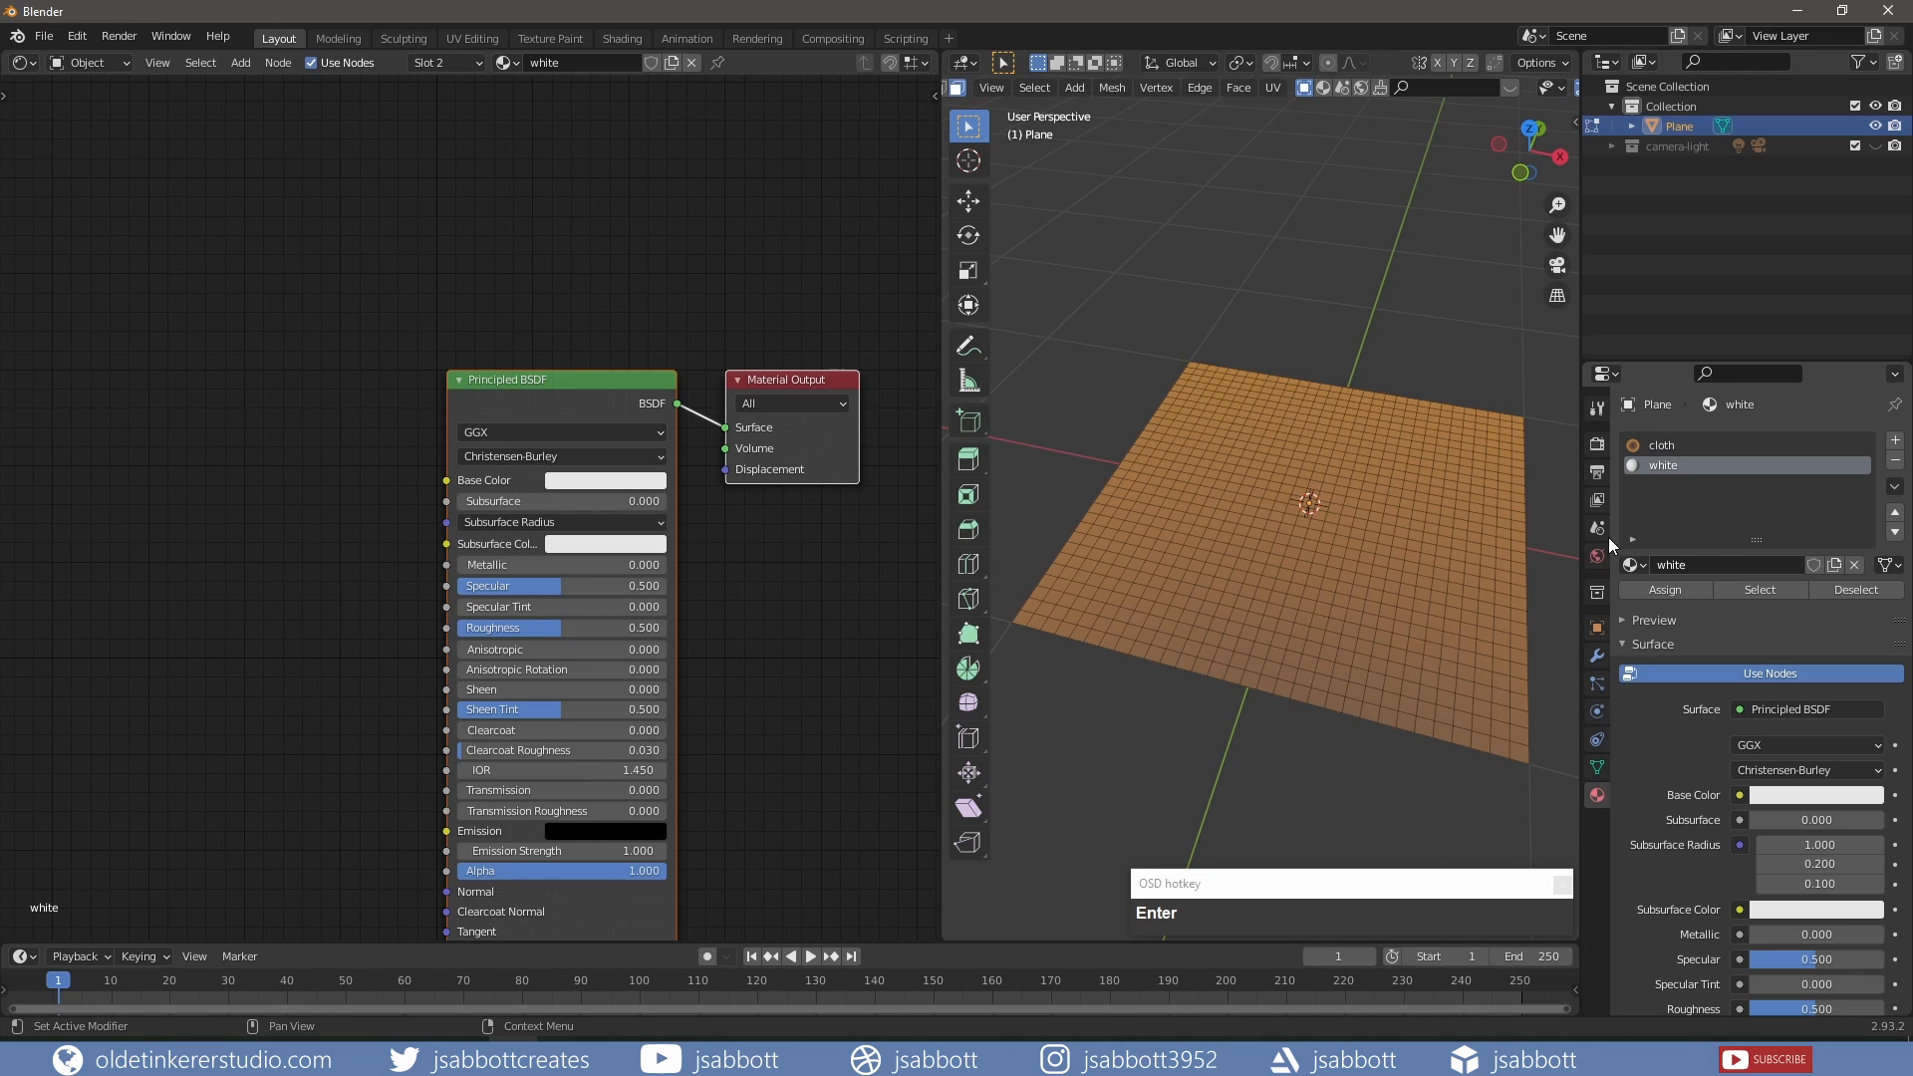
Replace the white material's default nodes with the copied cloth nodes and set the Emission color to hex FFFFFF.
left_click_drag(499, 277, 890, 612)
key("Delete")
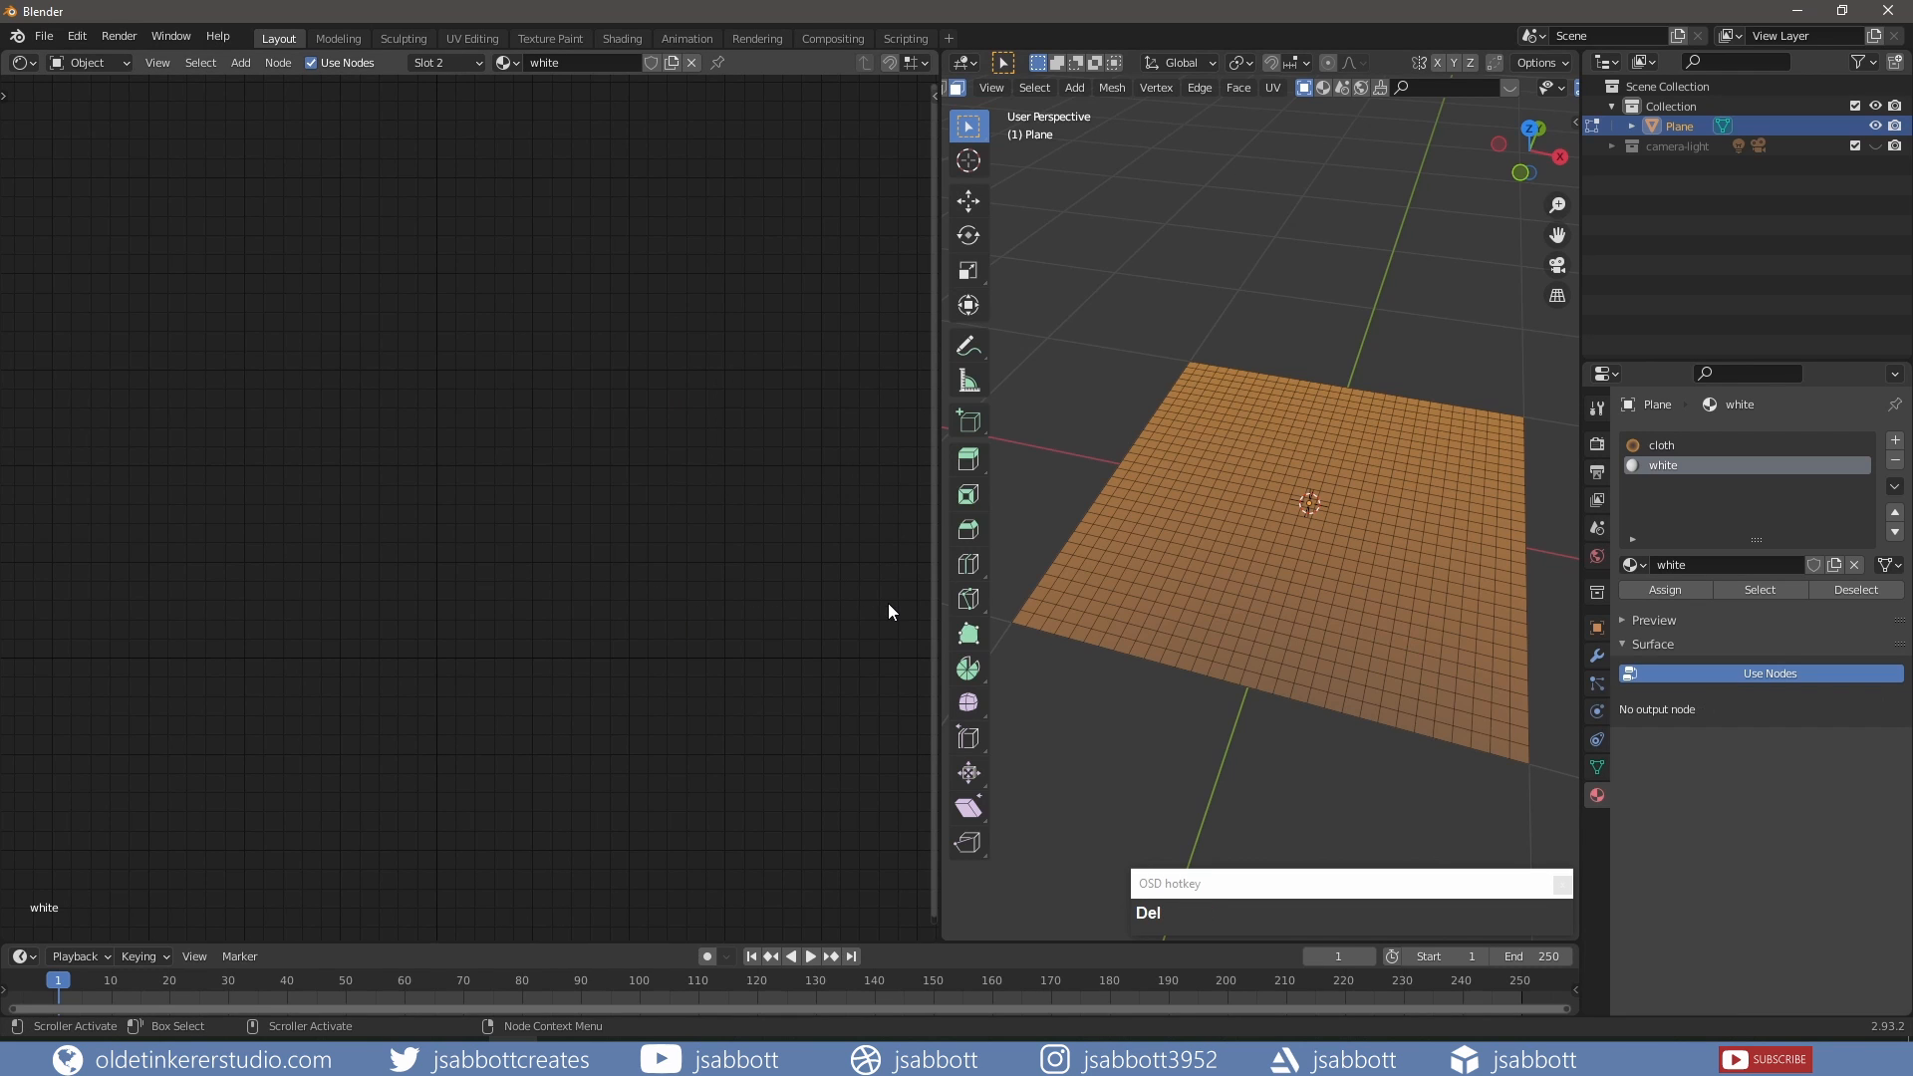
key("ctrl+v")
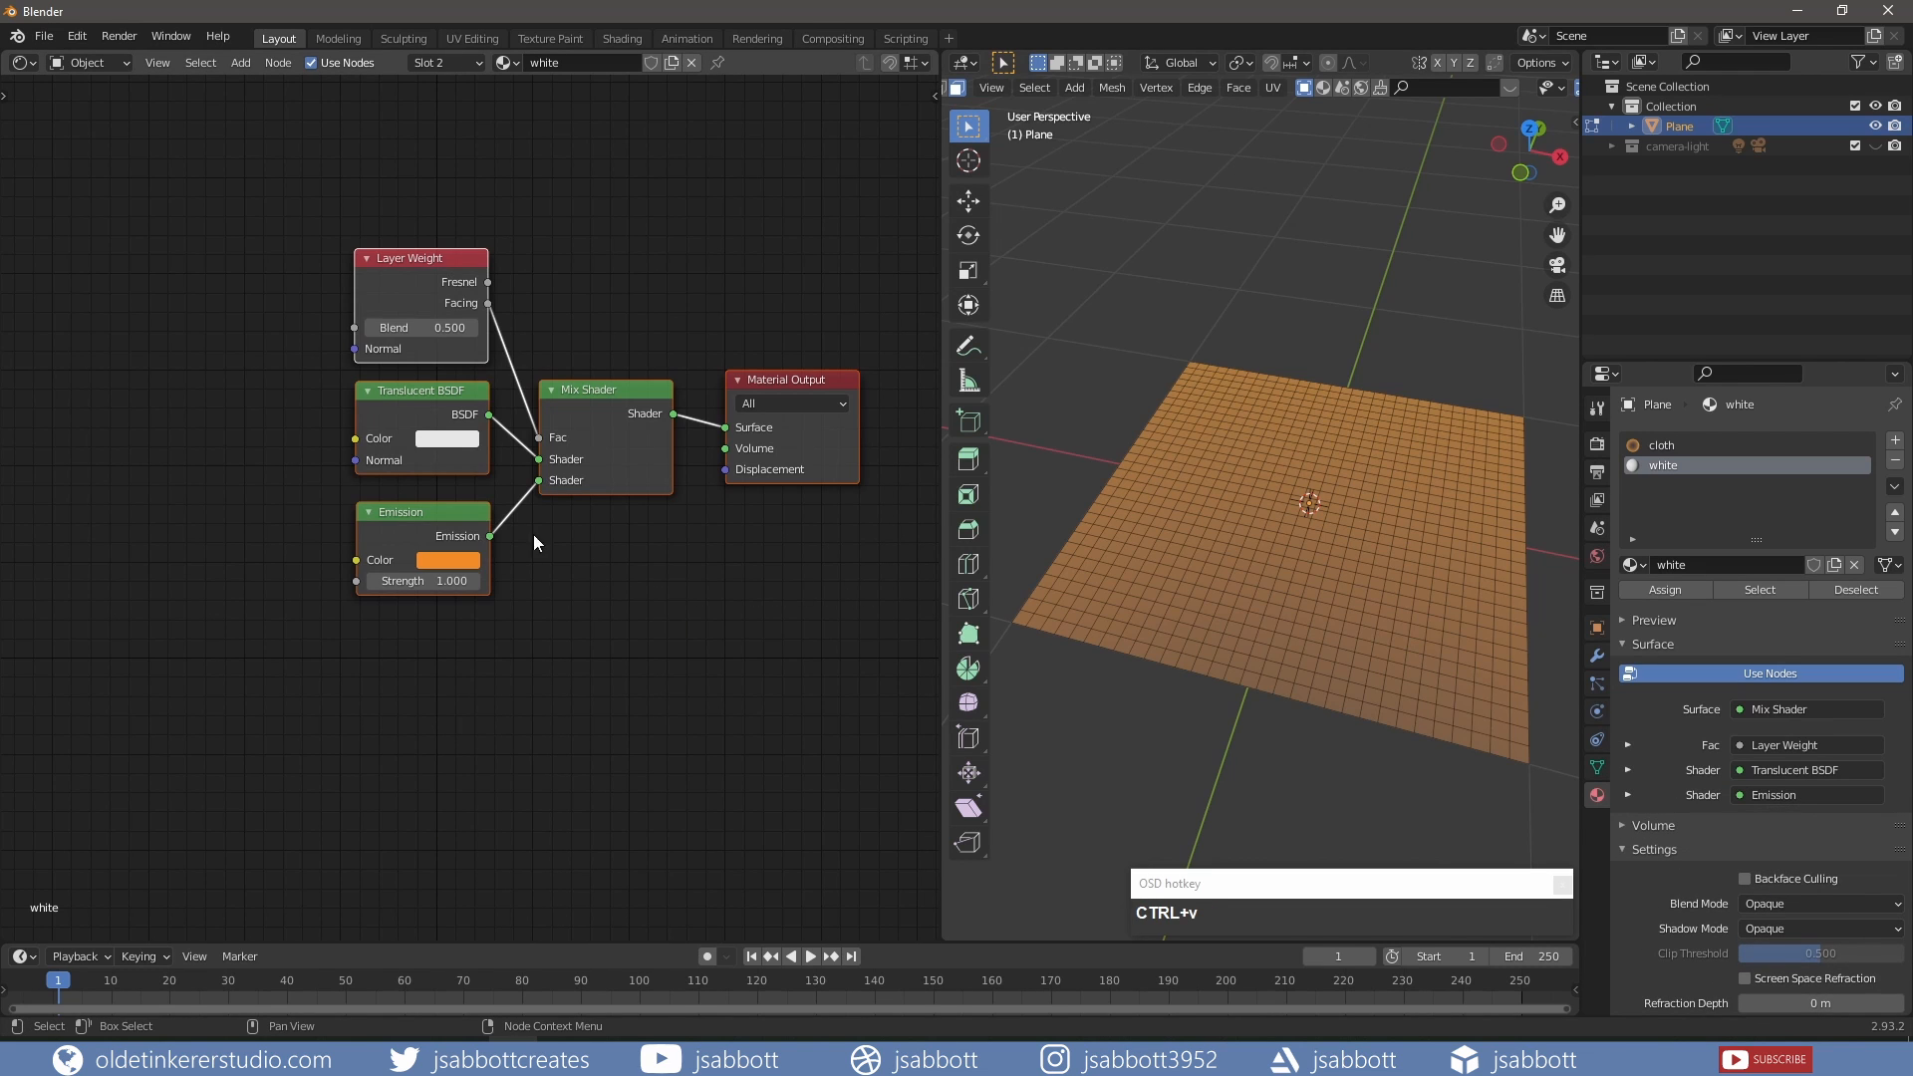
left_click(450, 561)
left_click(513, 474)
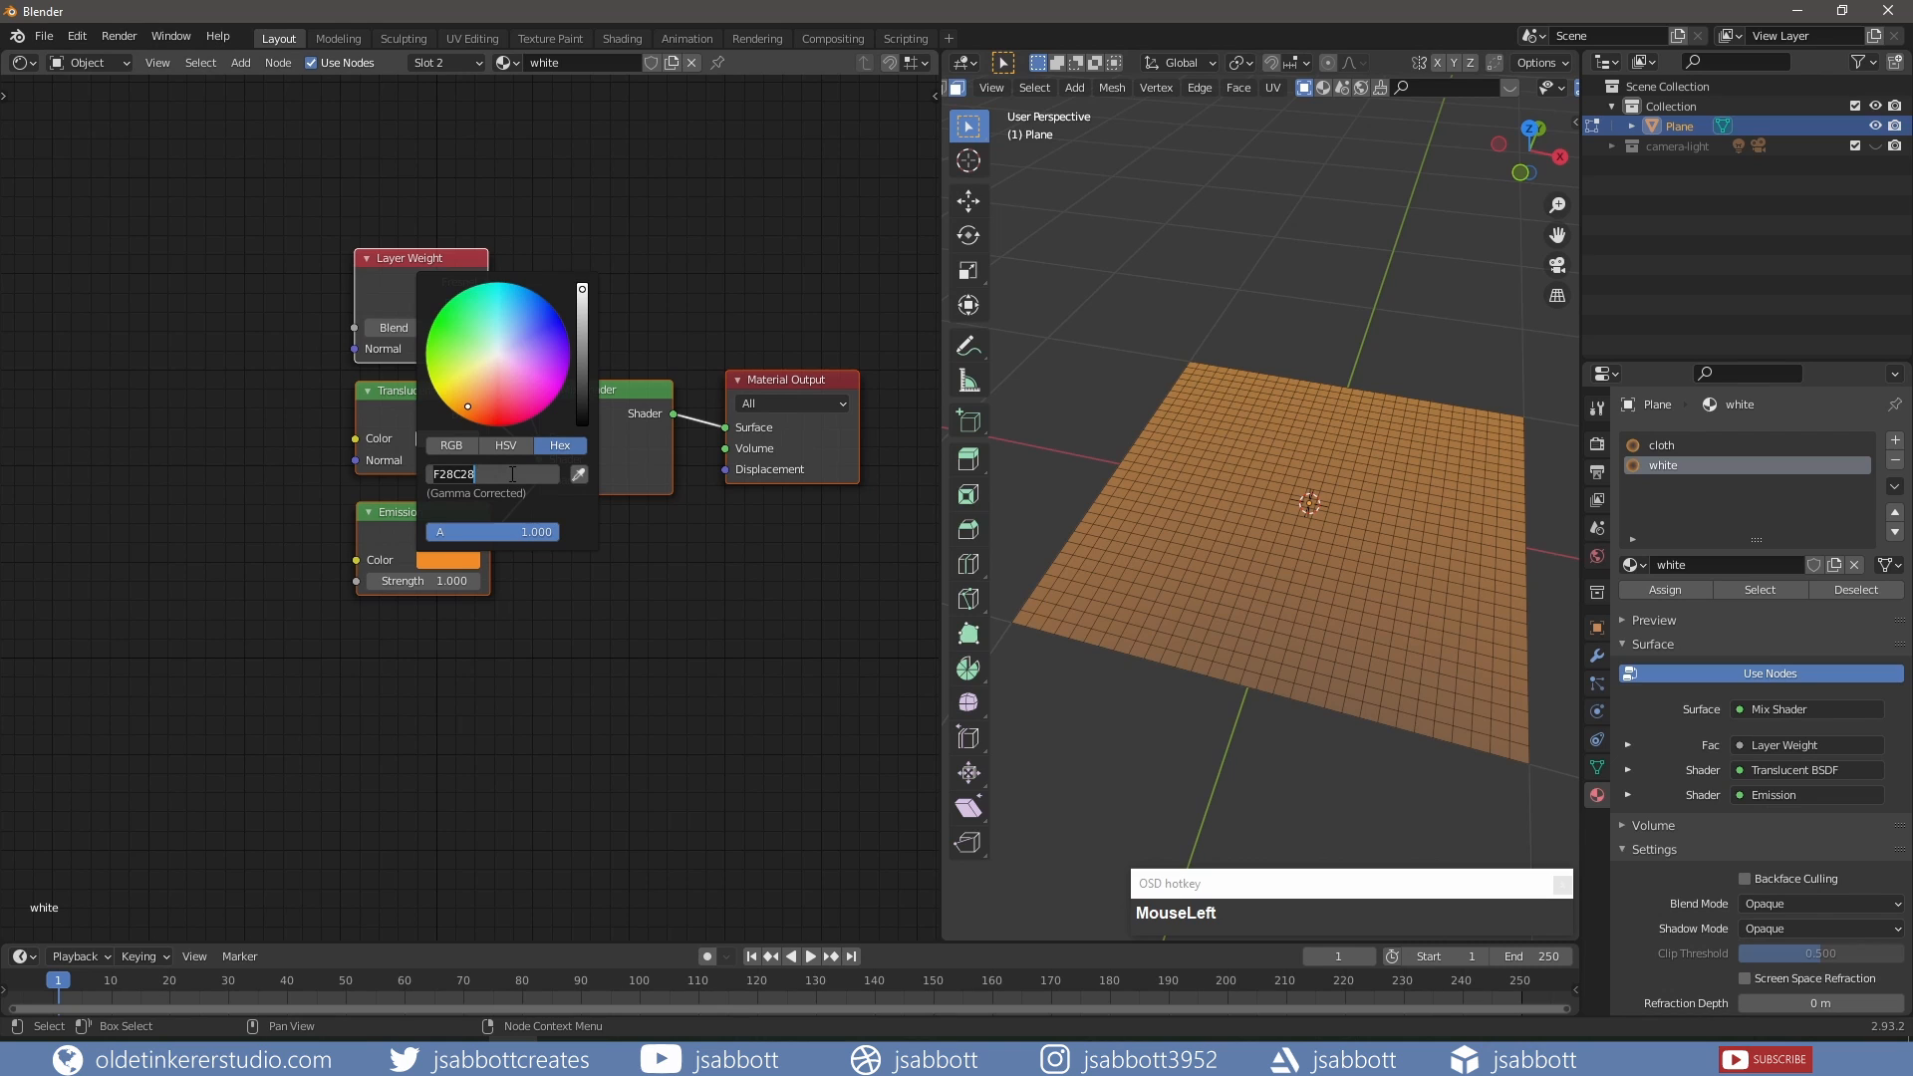
type("ffffff")
key("Return")
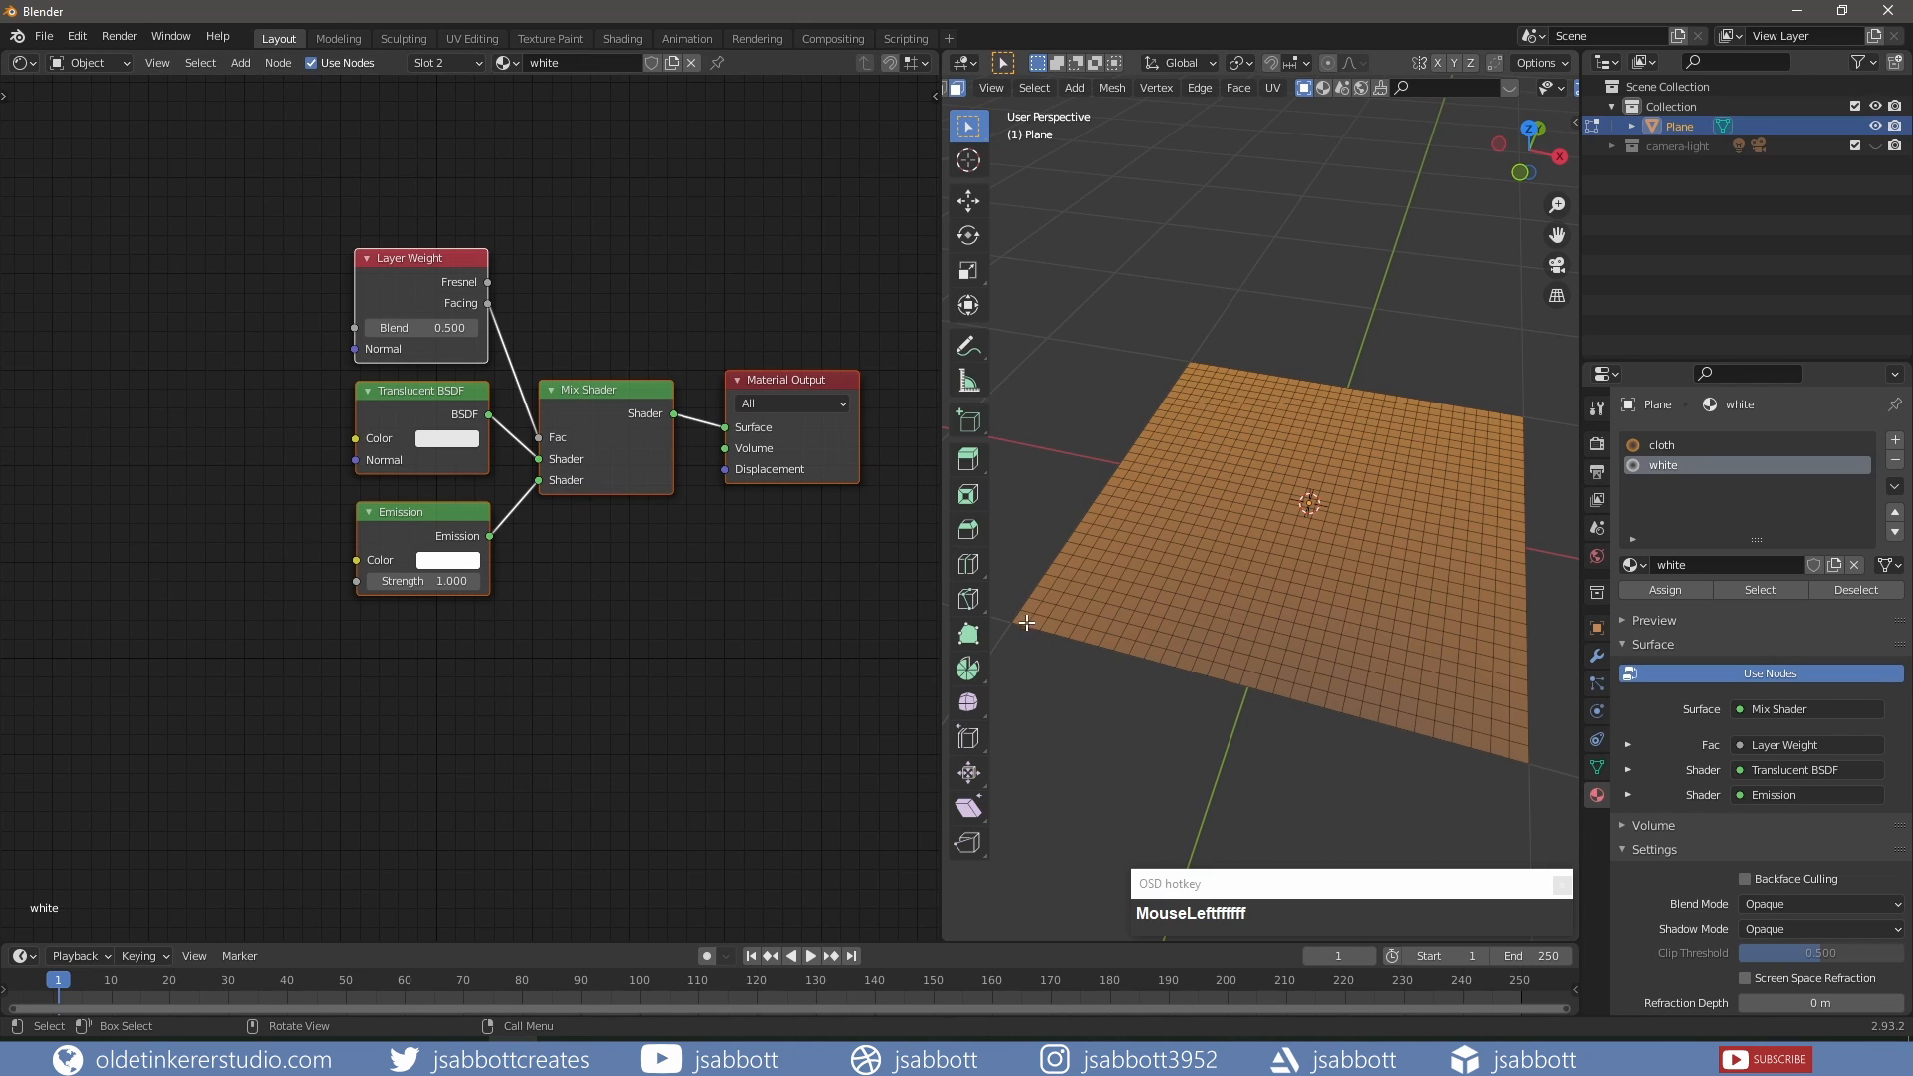
Assign the white material to a strip of several face rows along the plane's front edge, and return to Object Mode.
left_click(1027, 618, "ctrl")
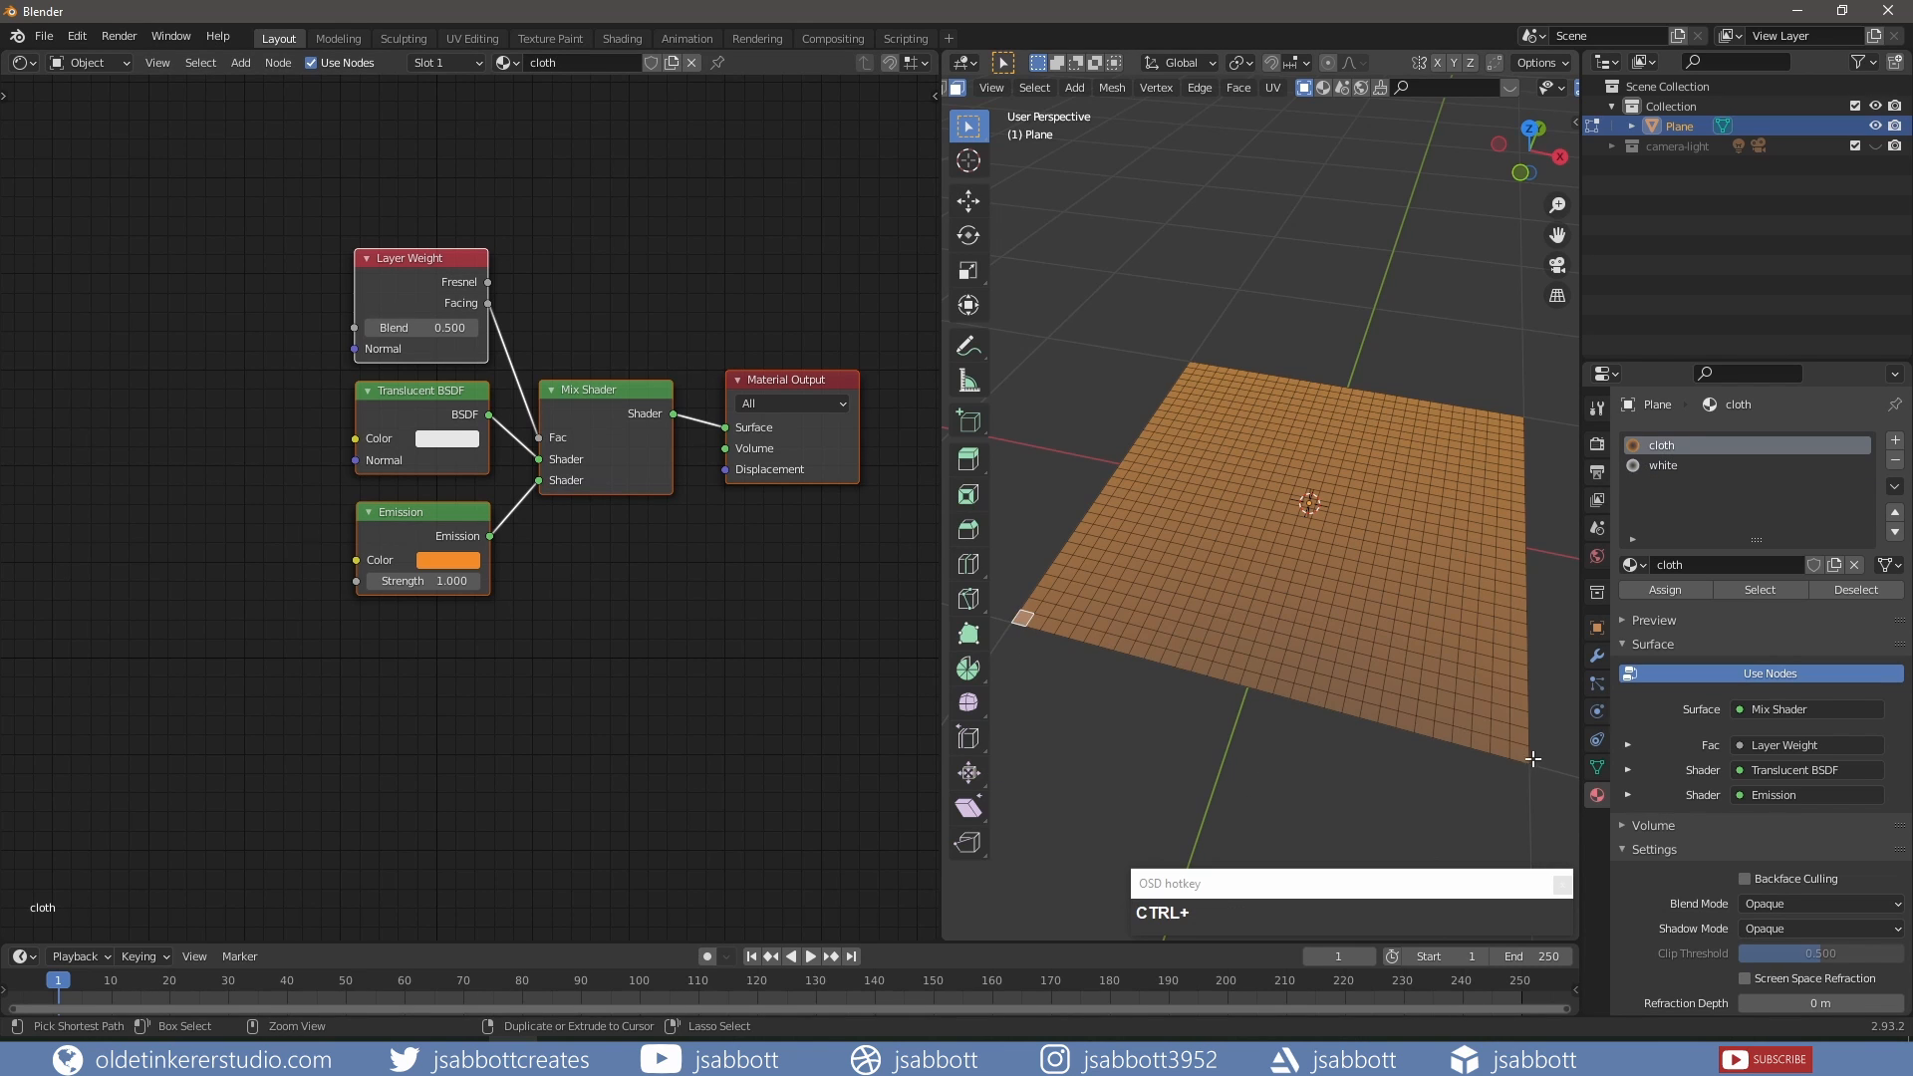
left_click(1525, 756, "ctrl")
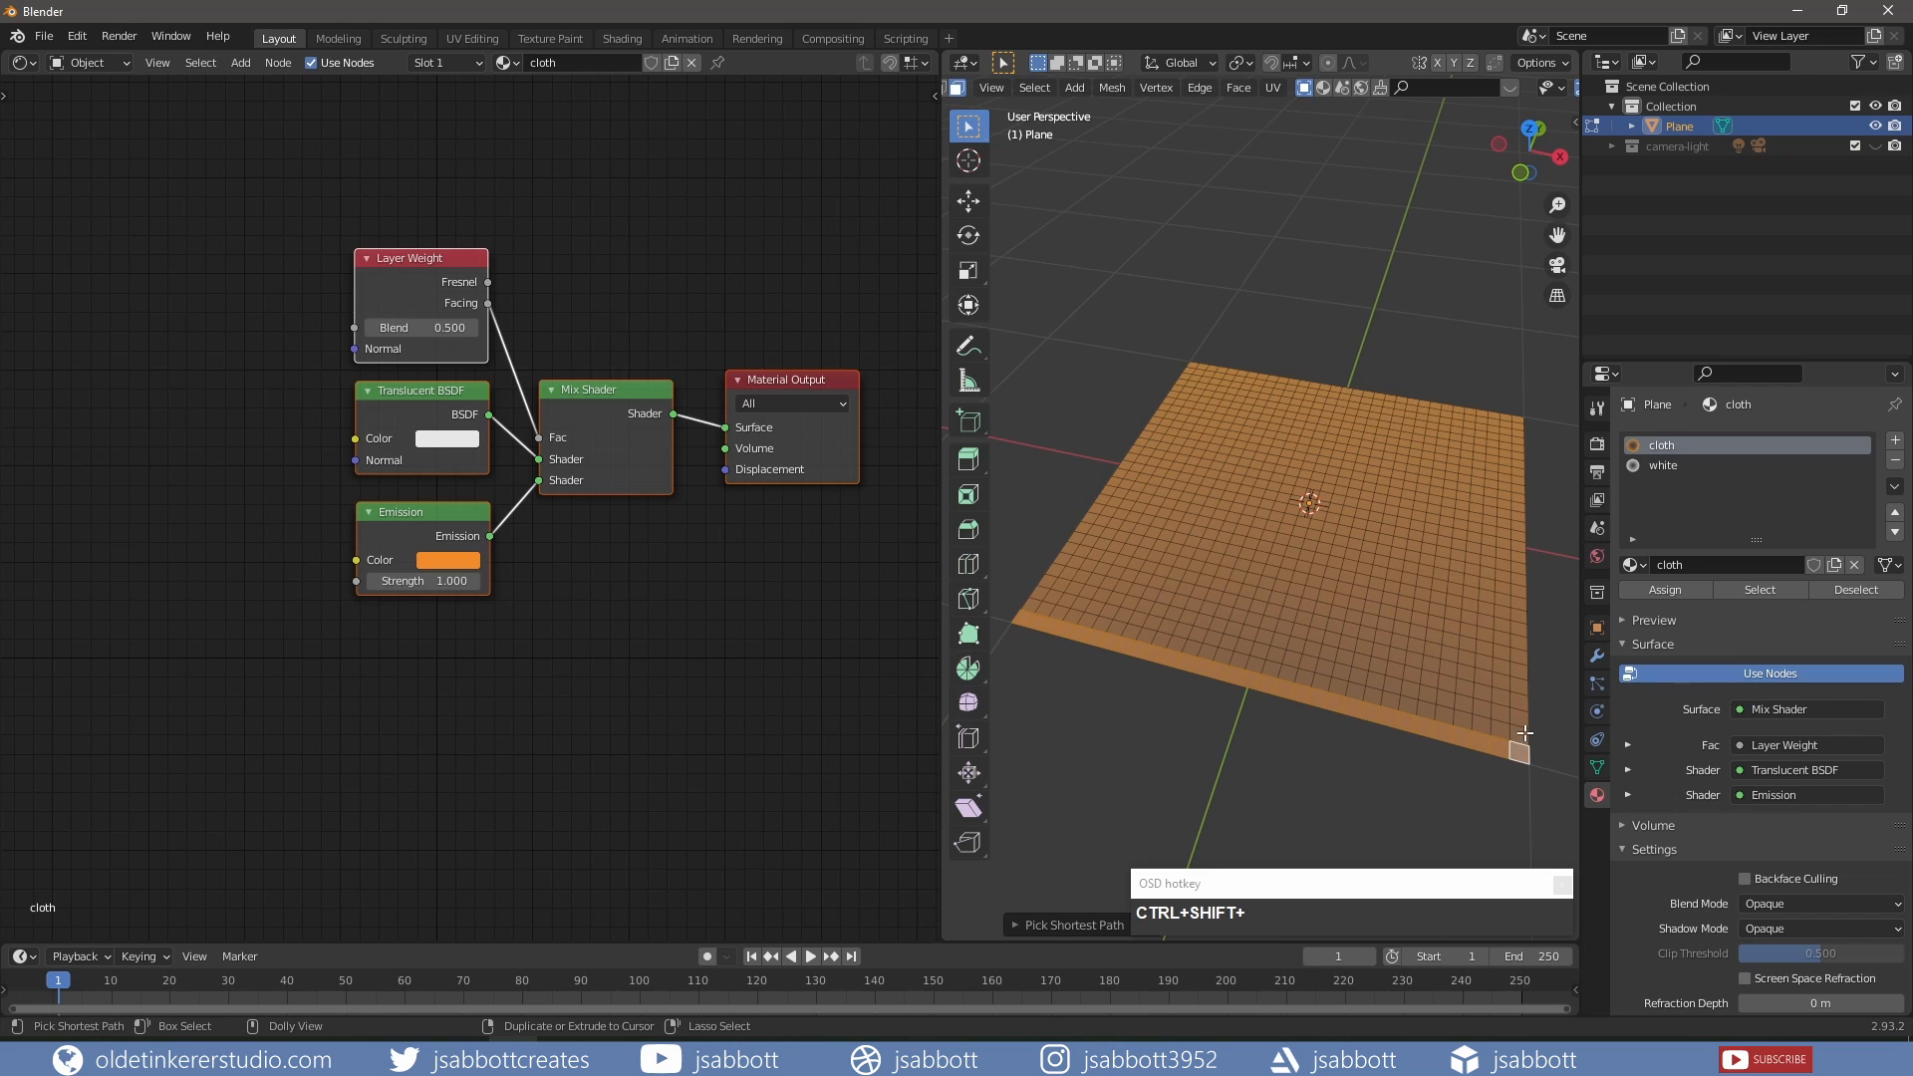
left_click(1519, 737, "ctrl+shift")
left_click(1041, 595, "ctrl+shift")
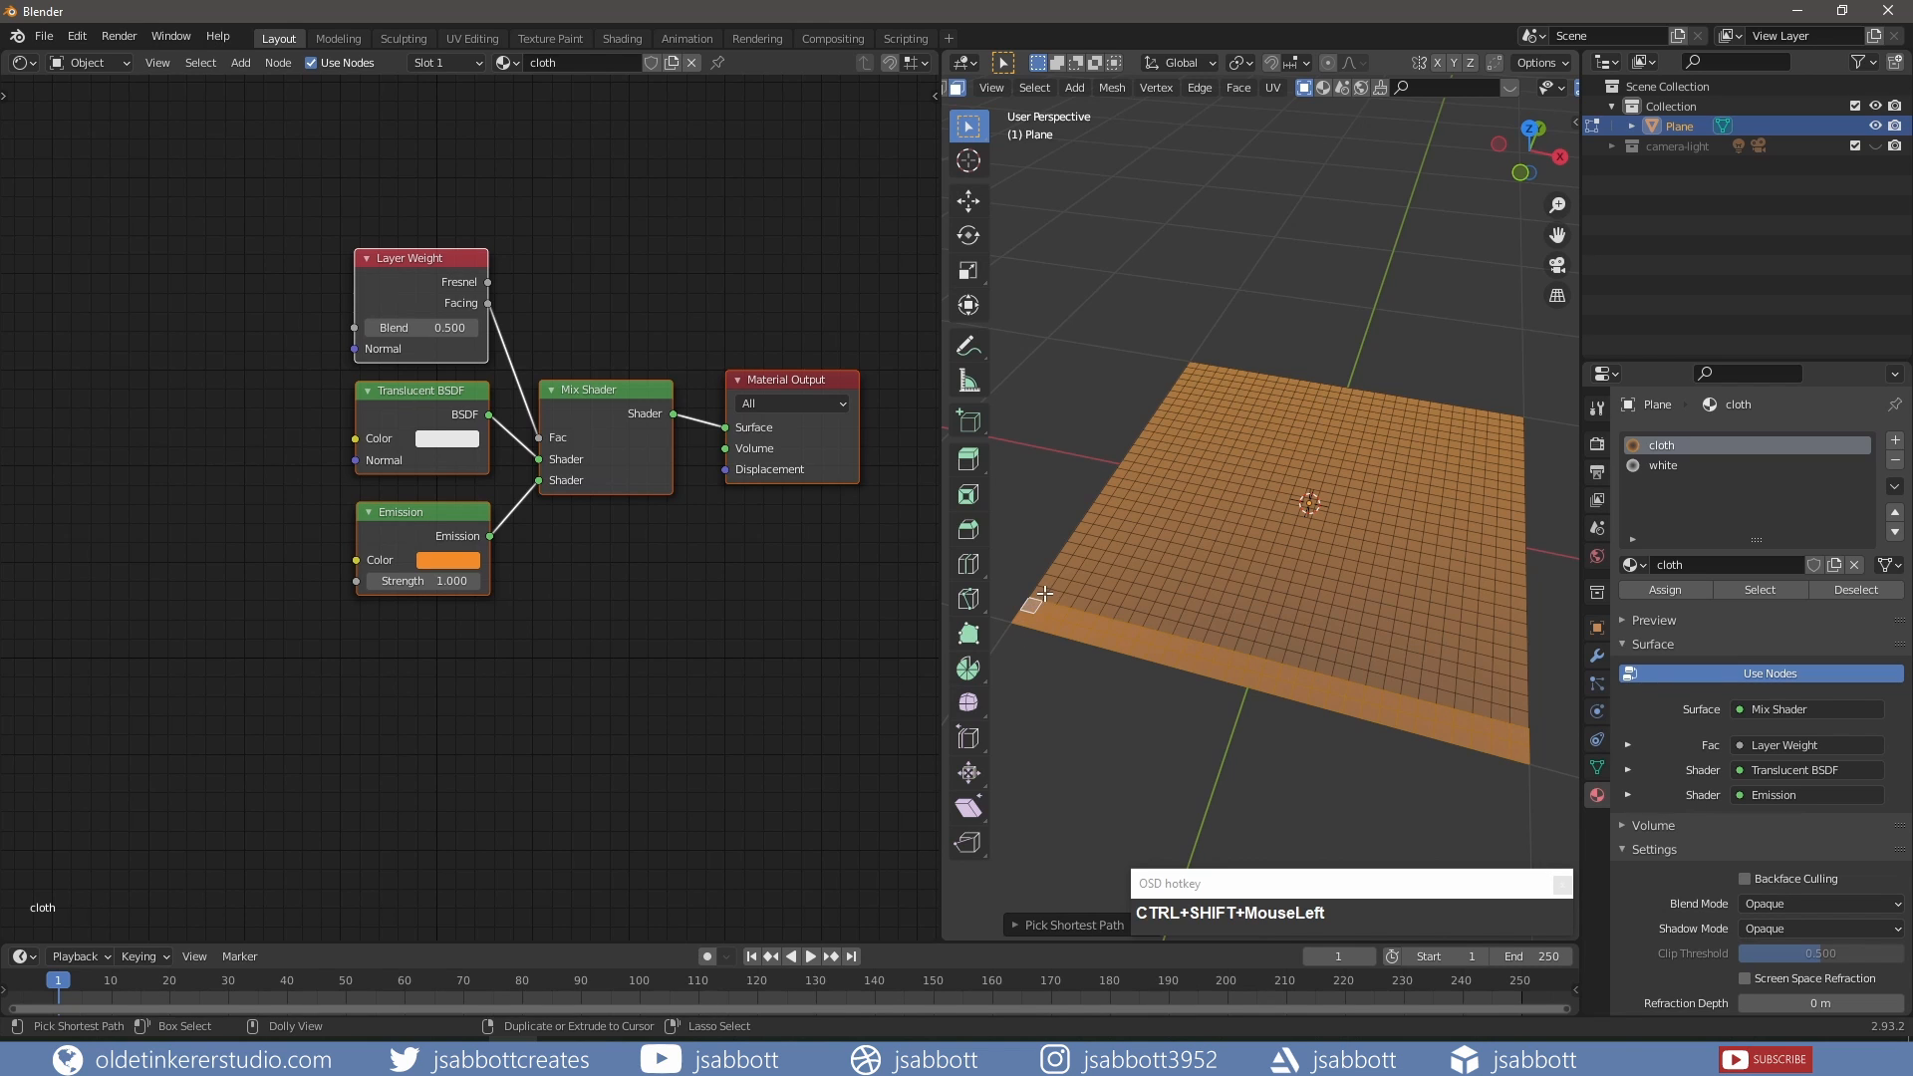
left_click(1516, 714, "ctrl+shift")
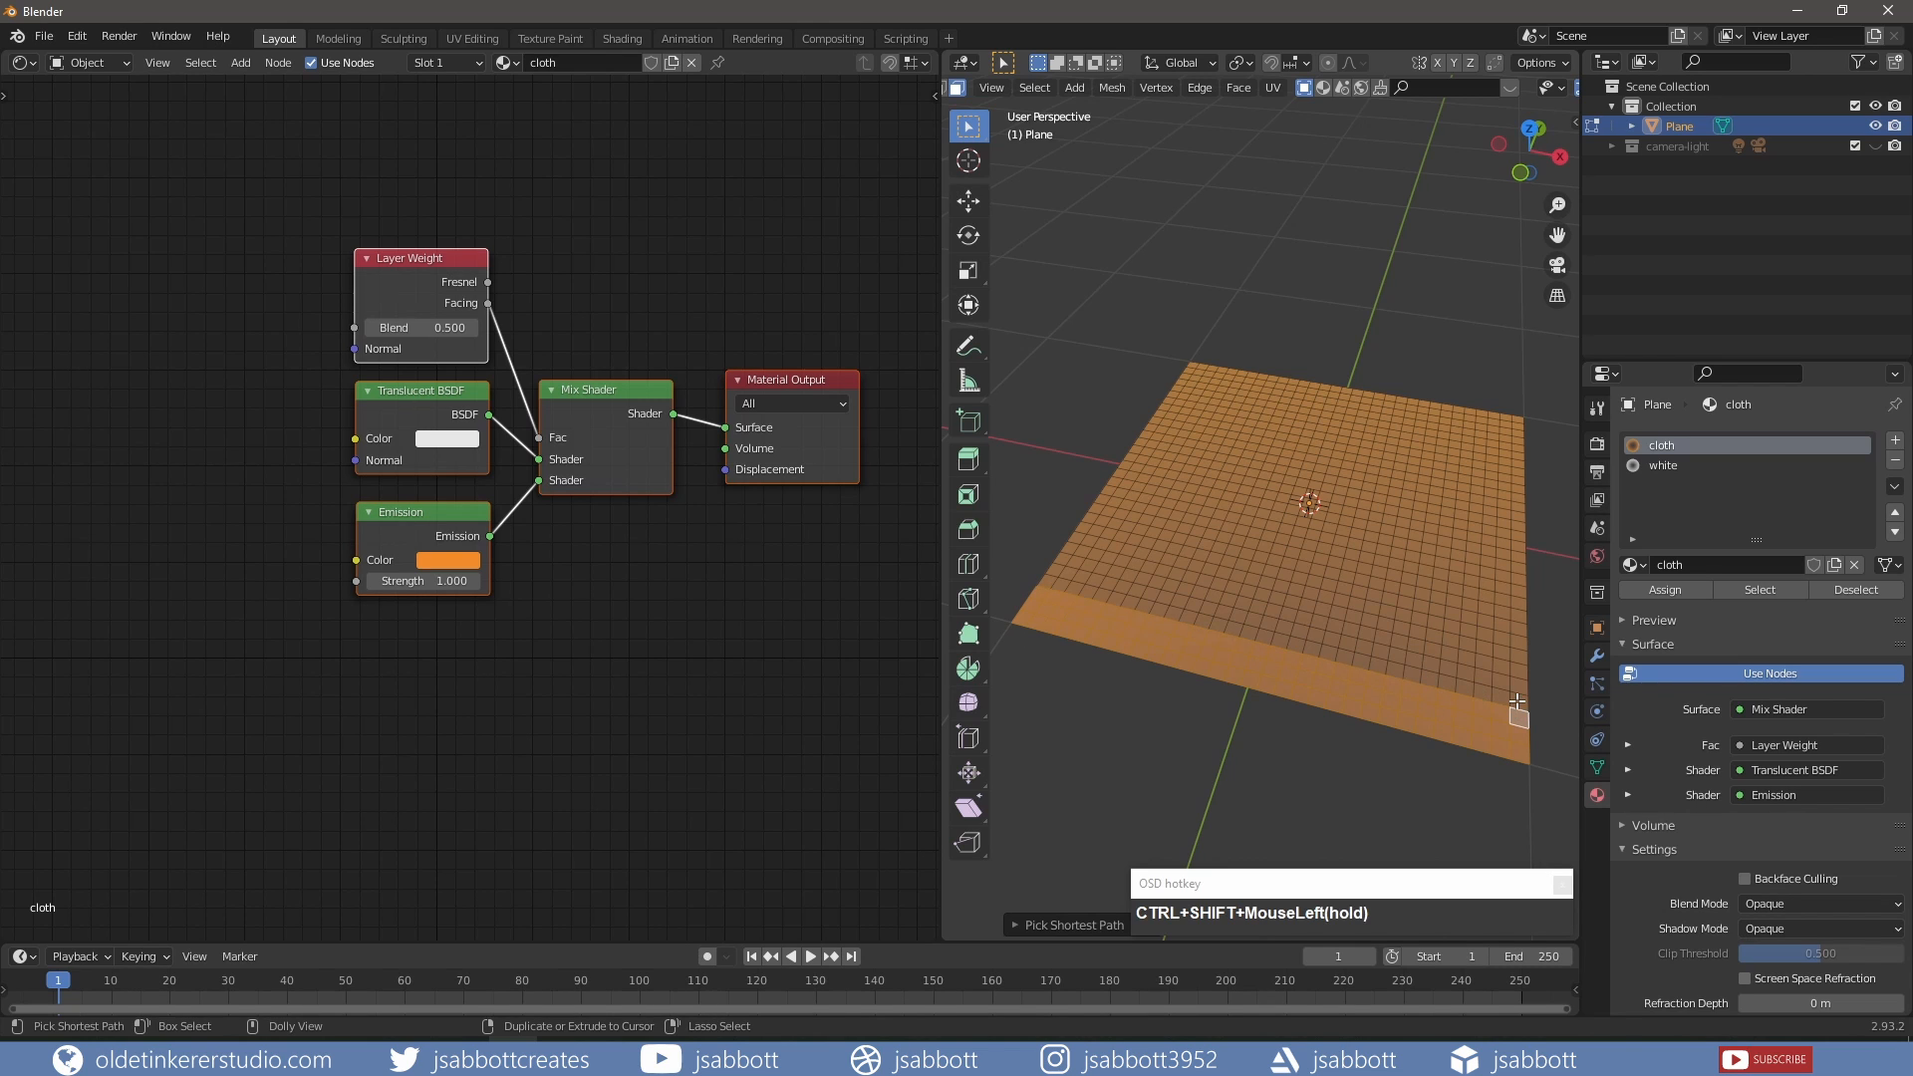
left_click(1048, 584, "ctrl+shift")
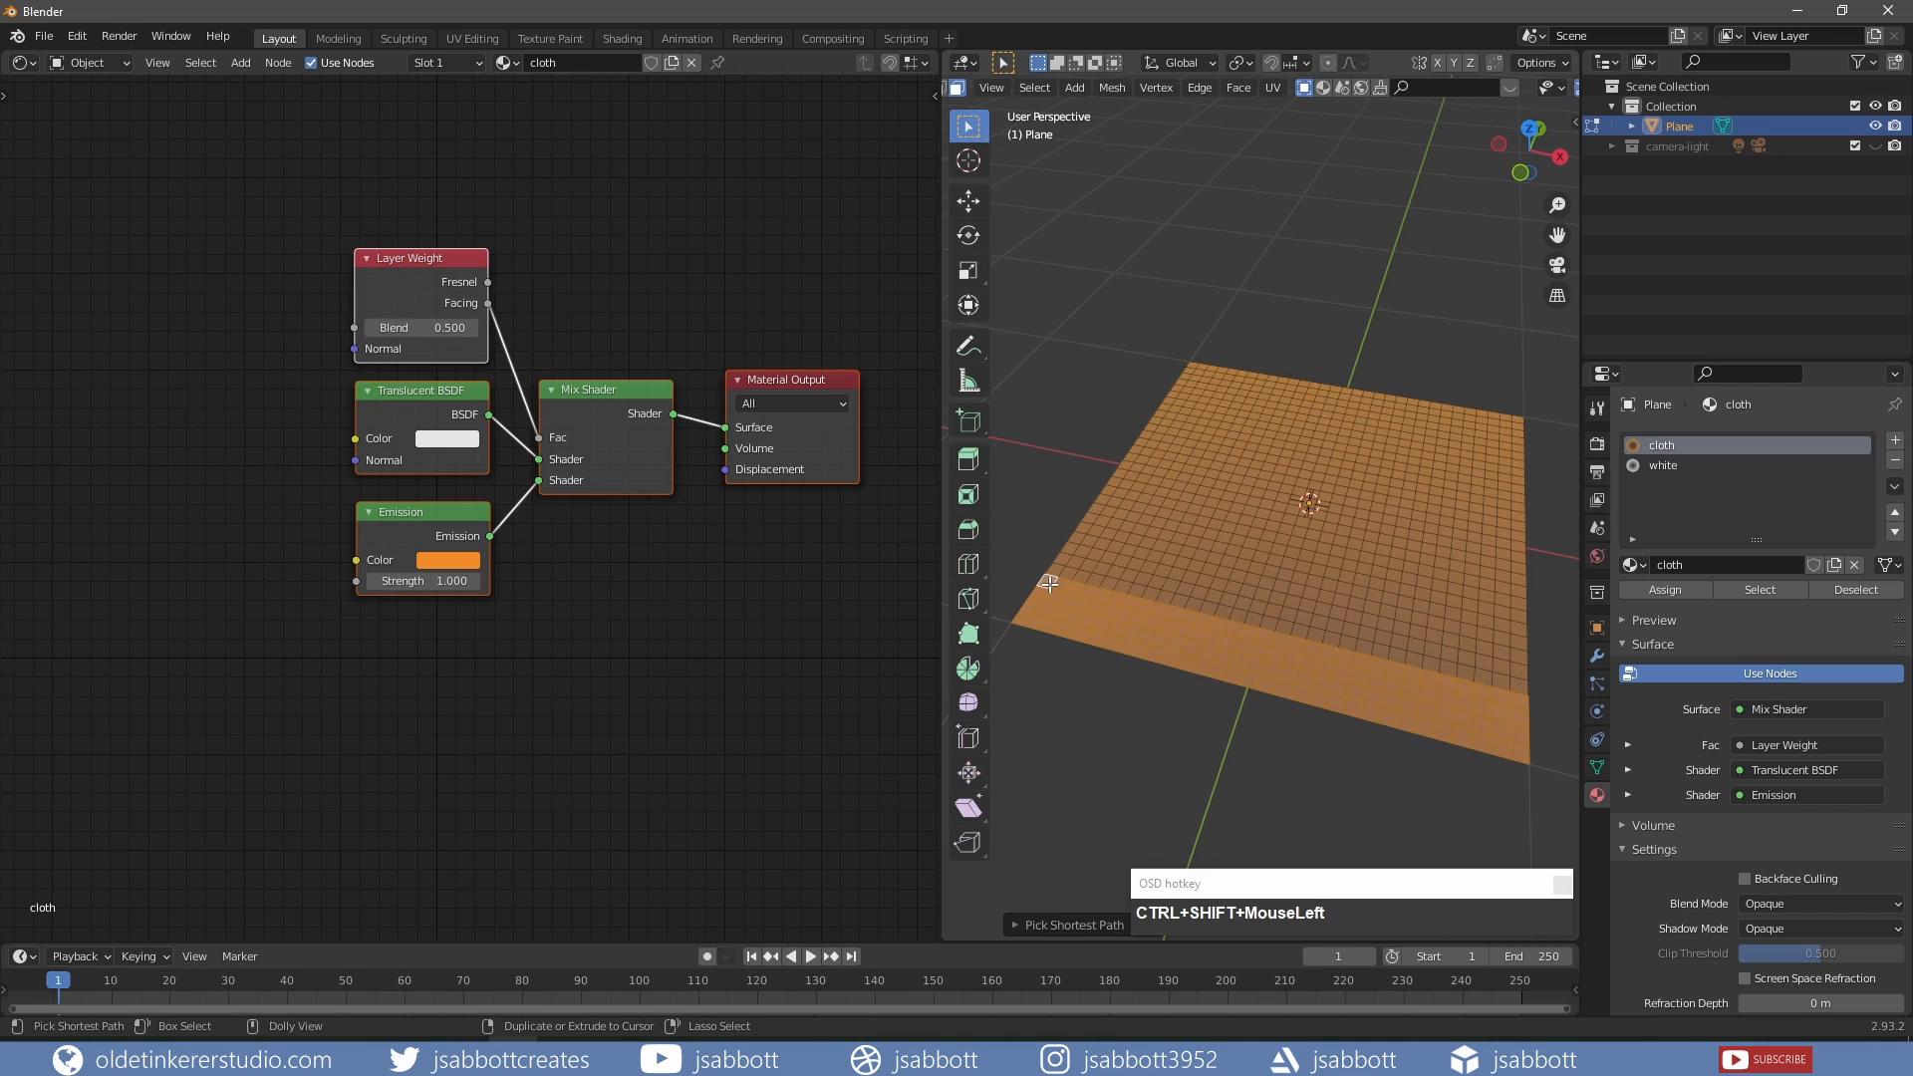
left_click(1662, 465)
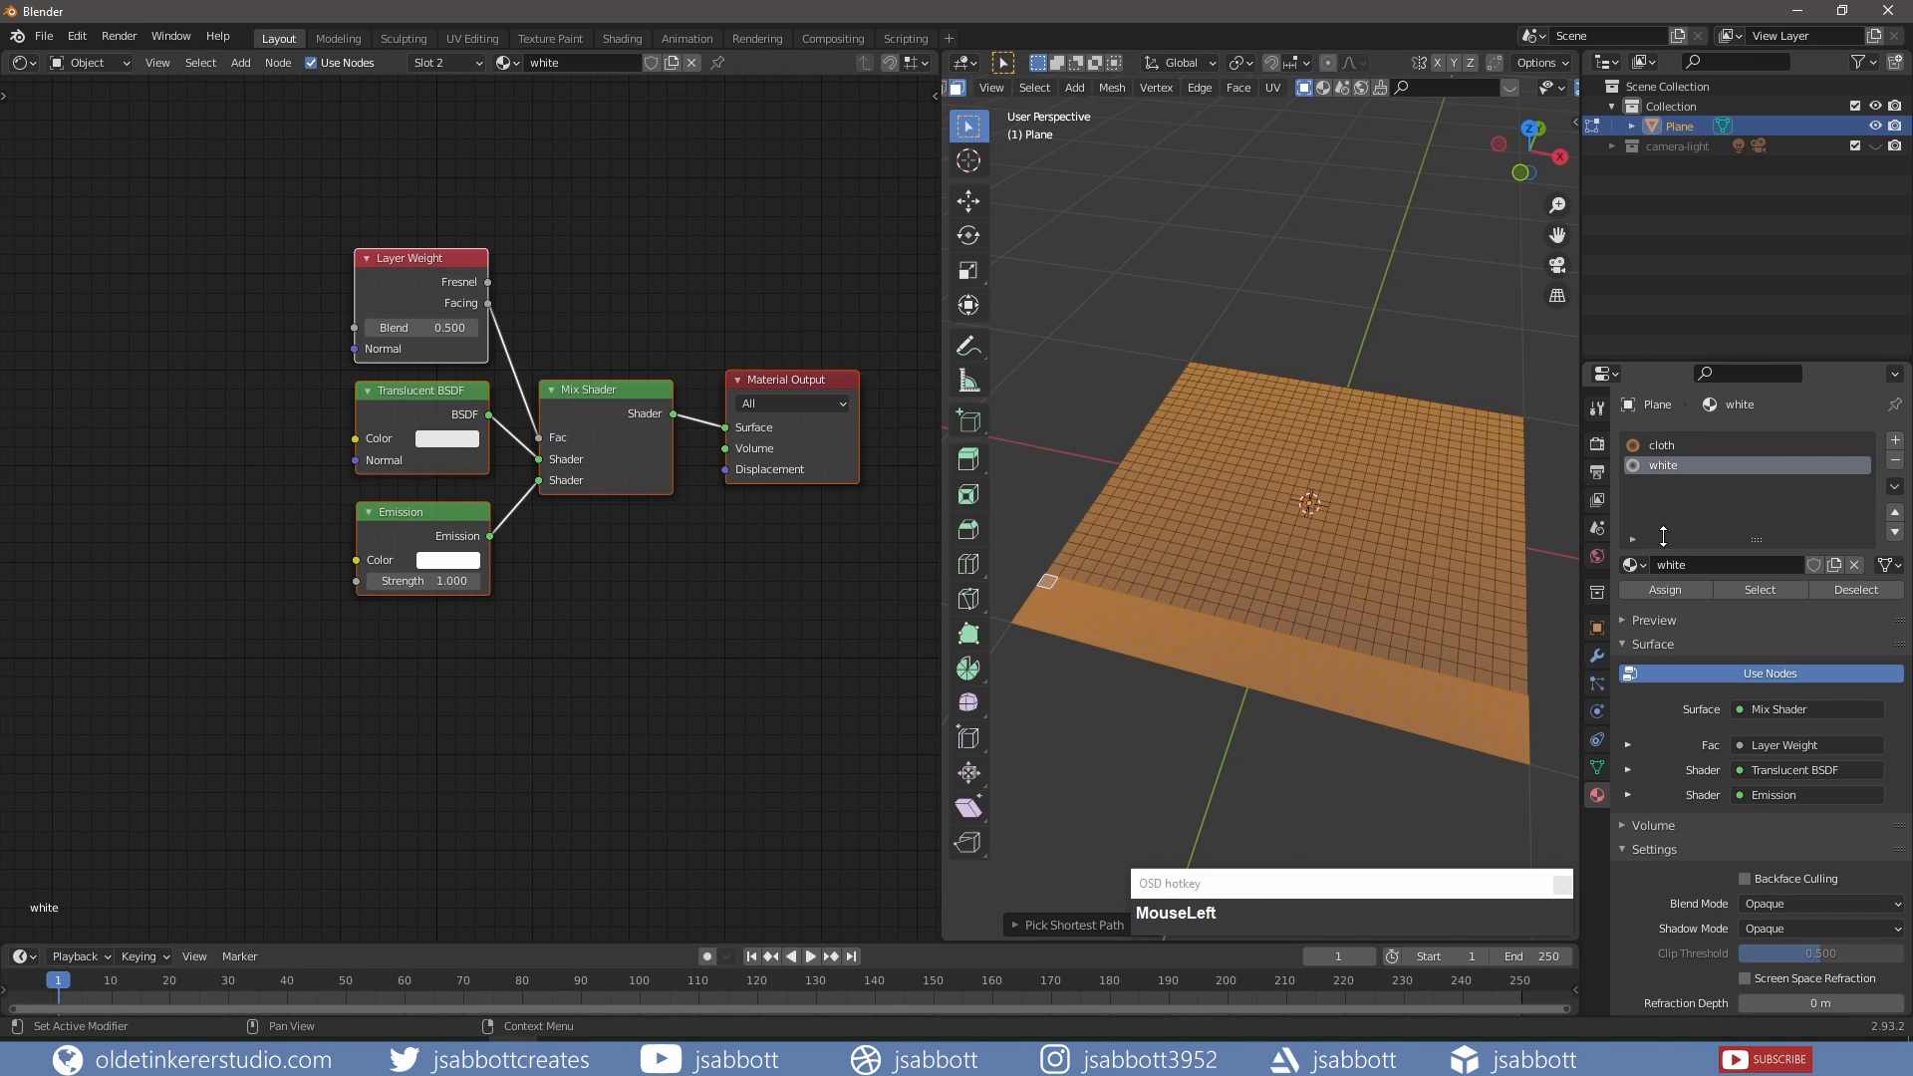
left_click(1665, 589)
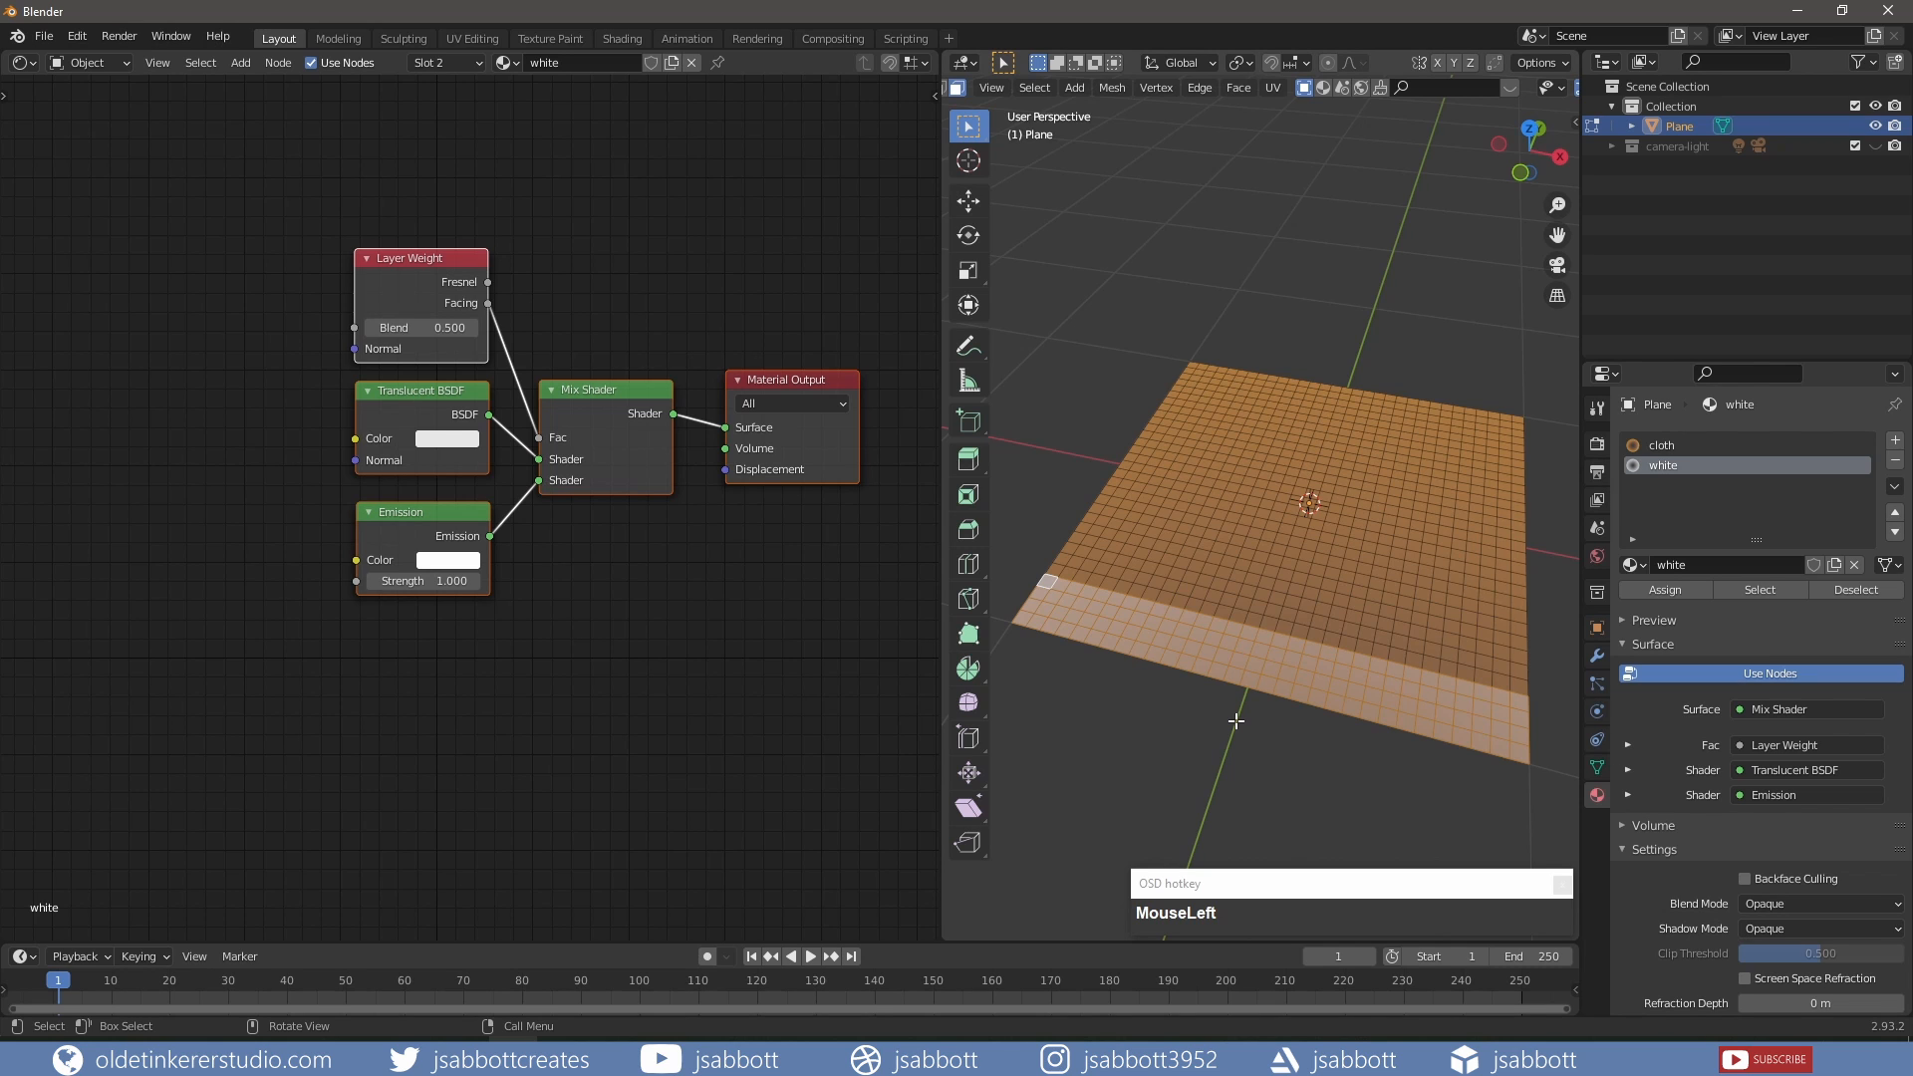
key("Tab")
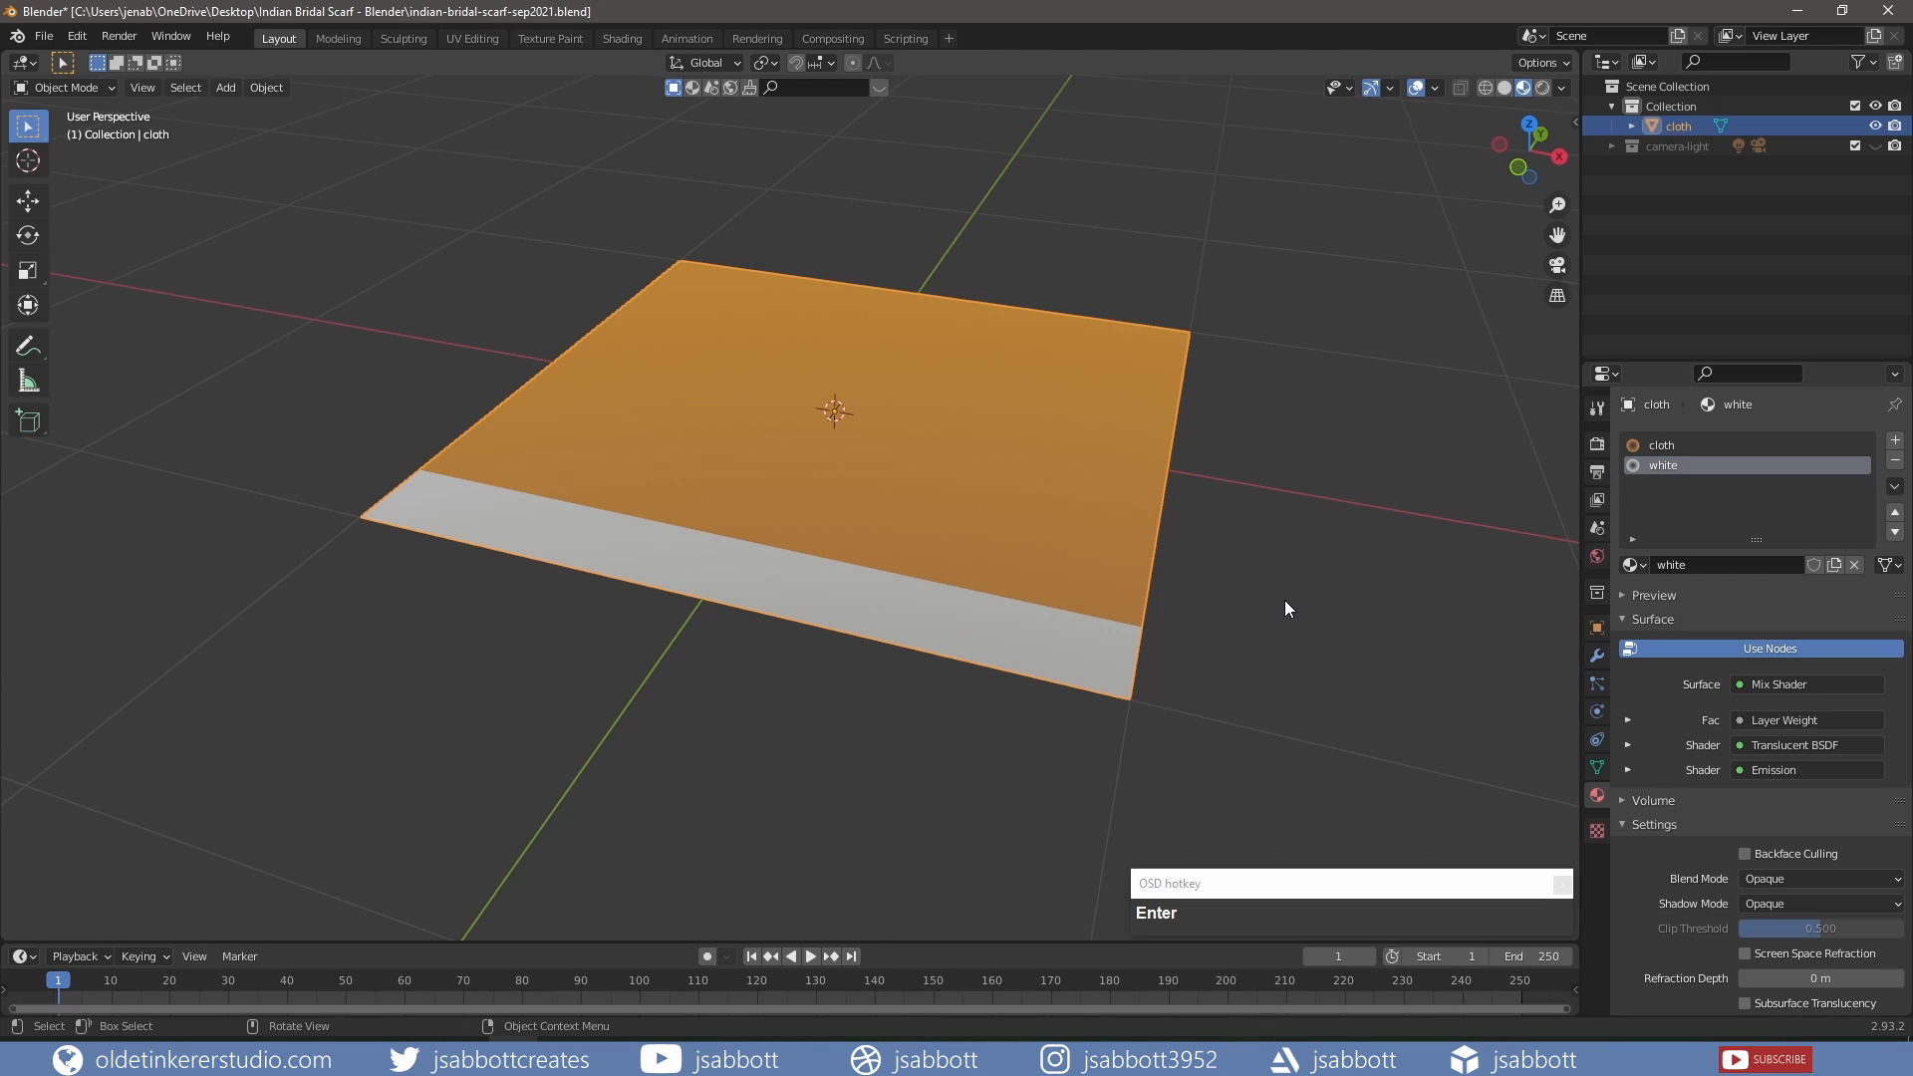
Add a UV sphere at the cloth's center and scale it down to fit well inside the cloth's outline.
key("shift")
key("shift+a")
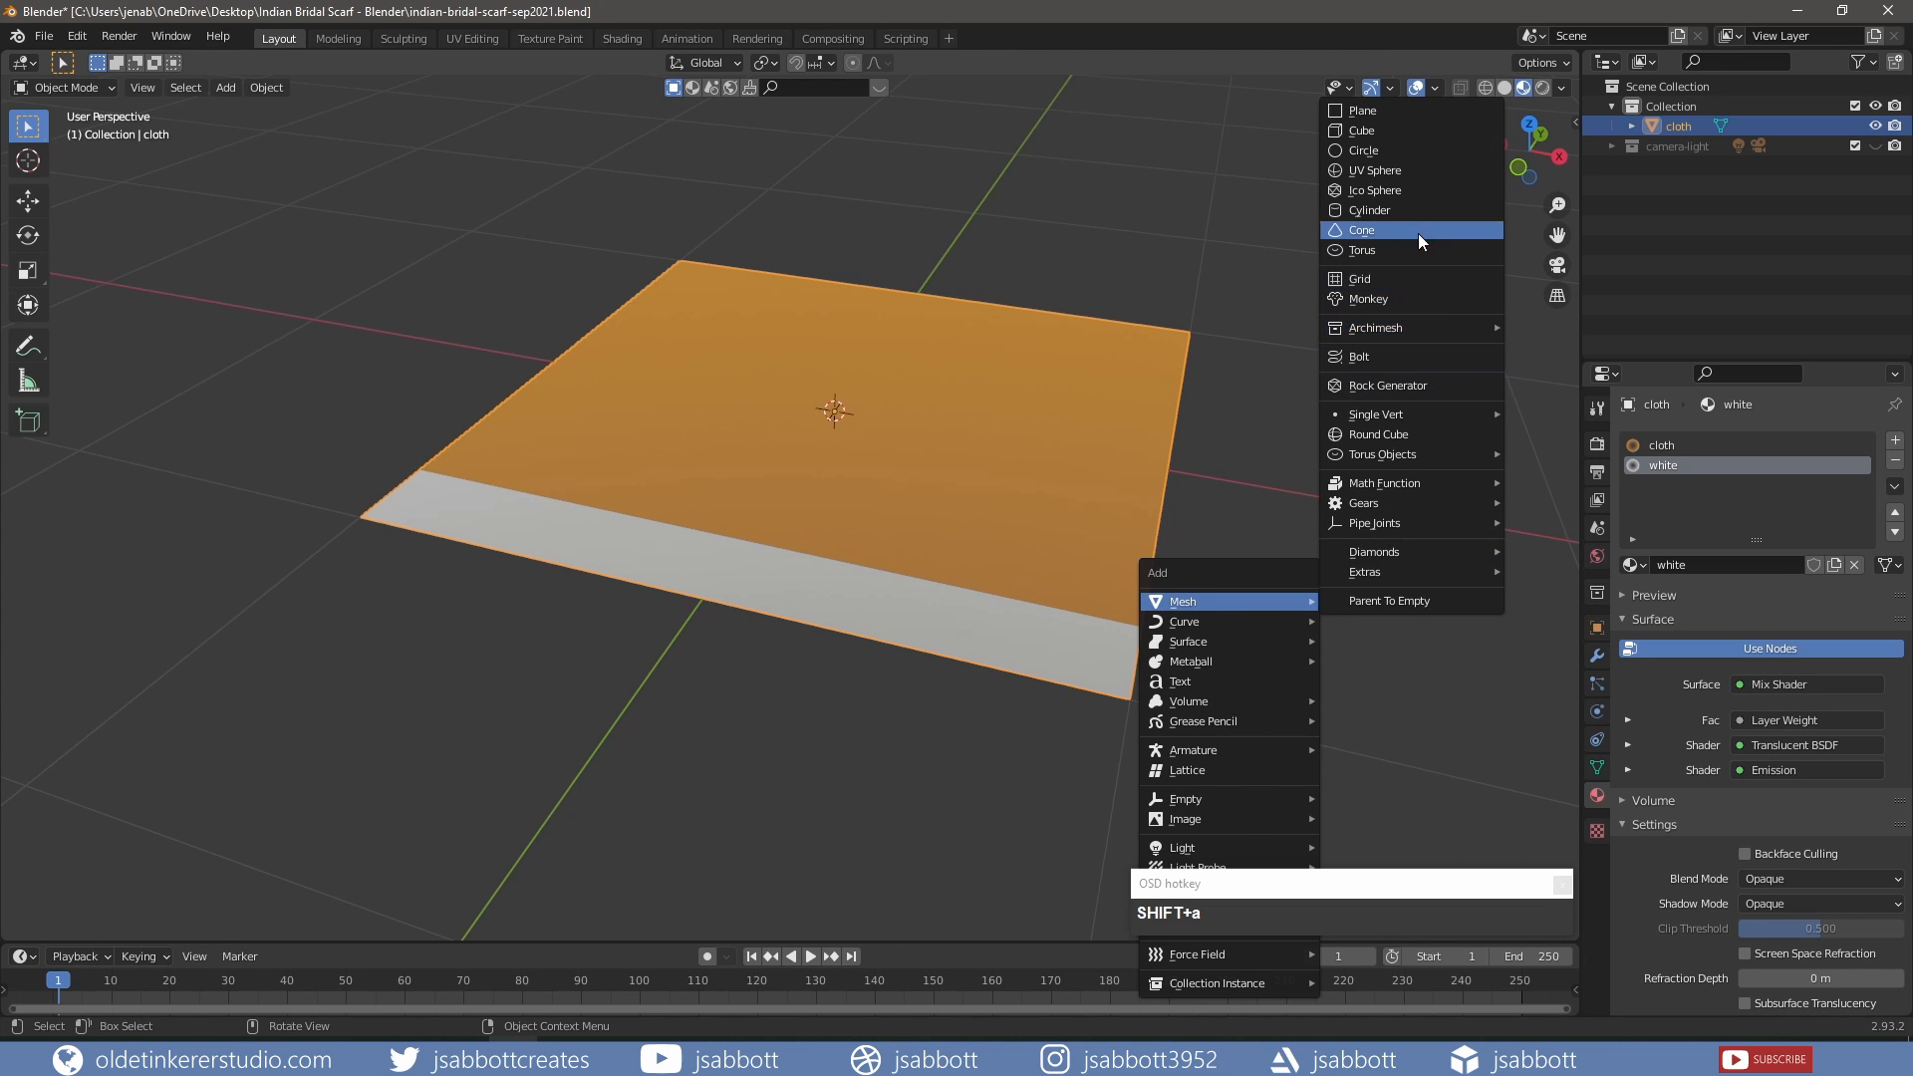
left_click(1419, 171)
key("s")
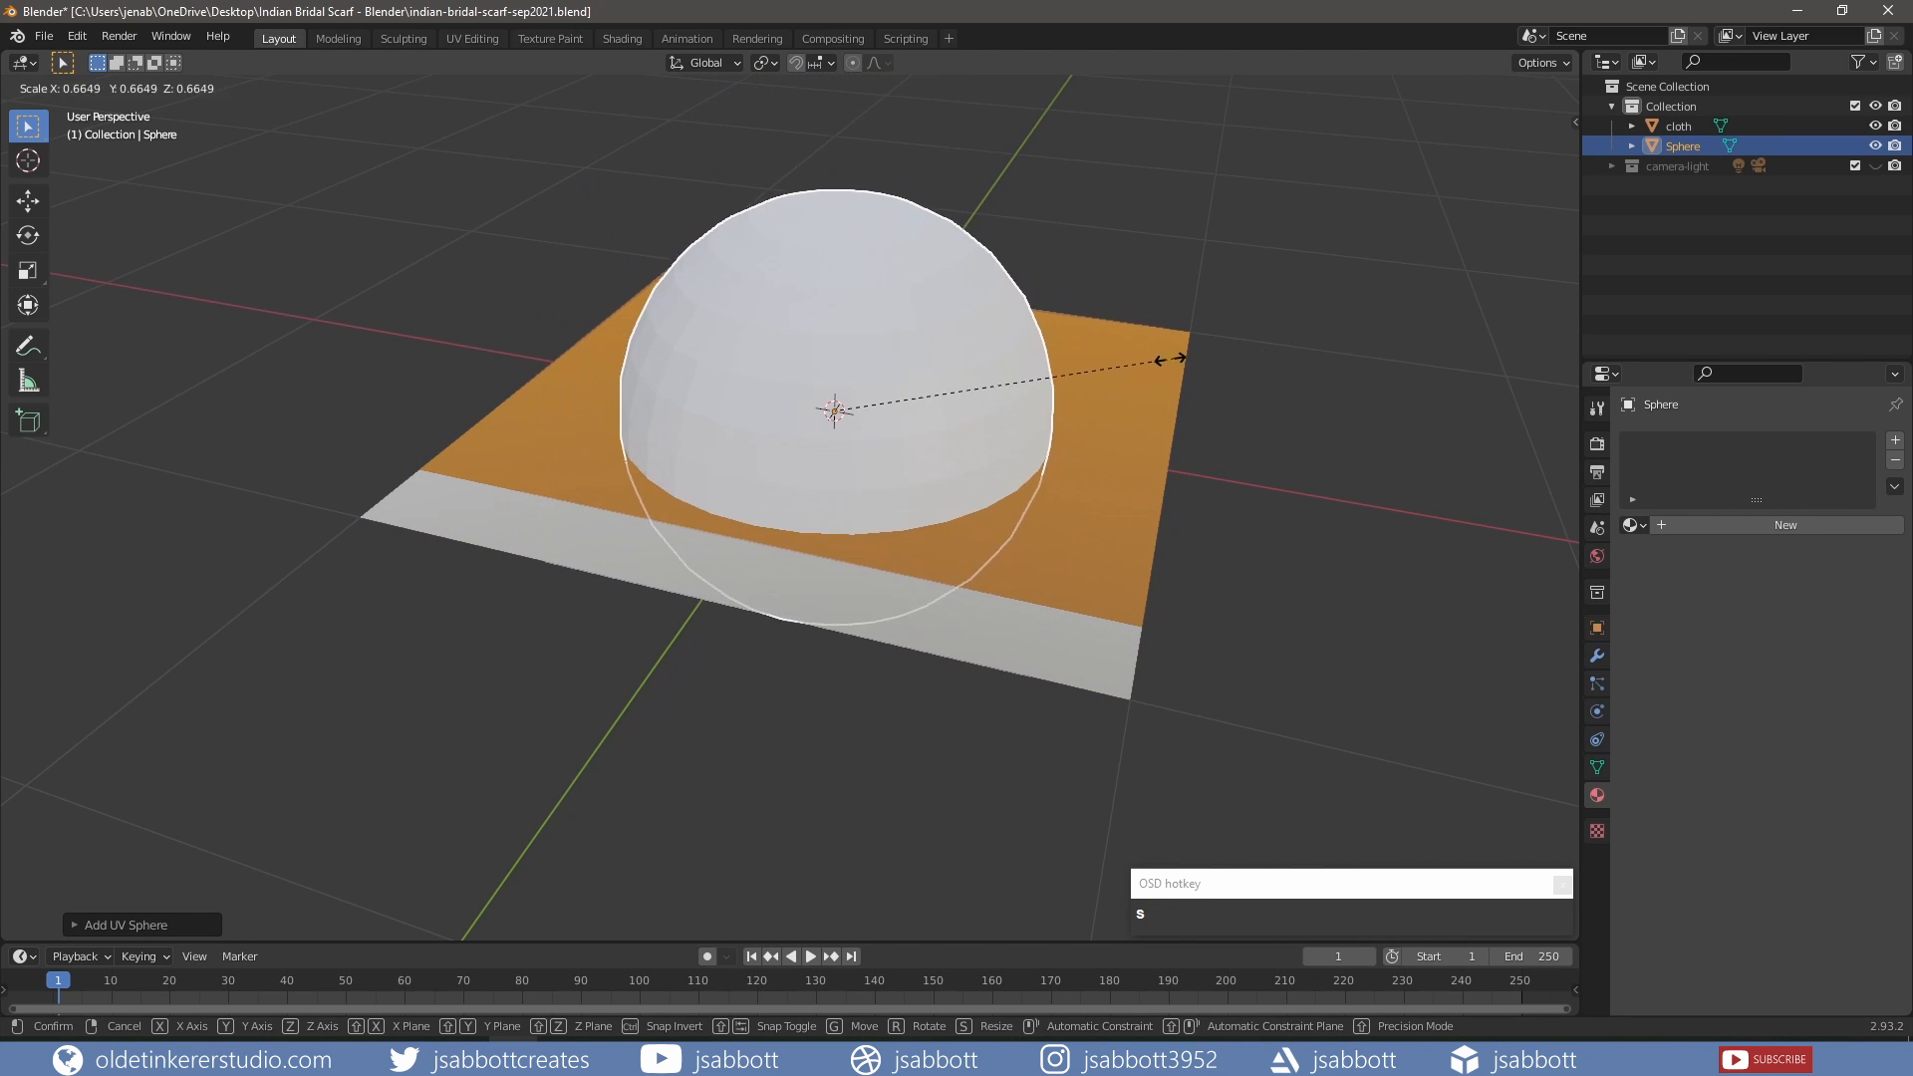
left_click(1009, 387)
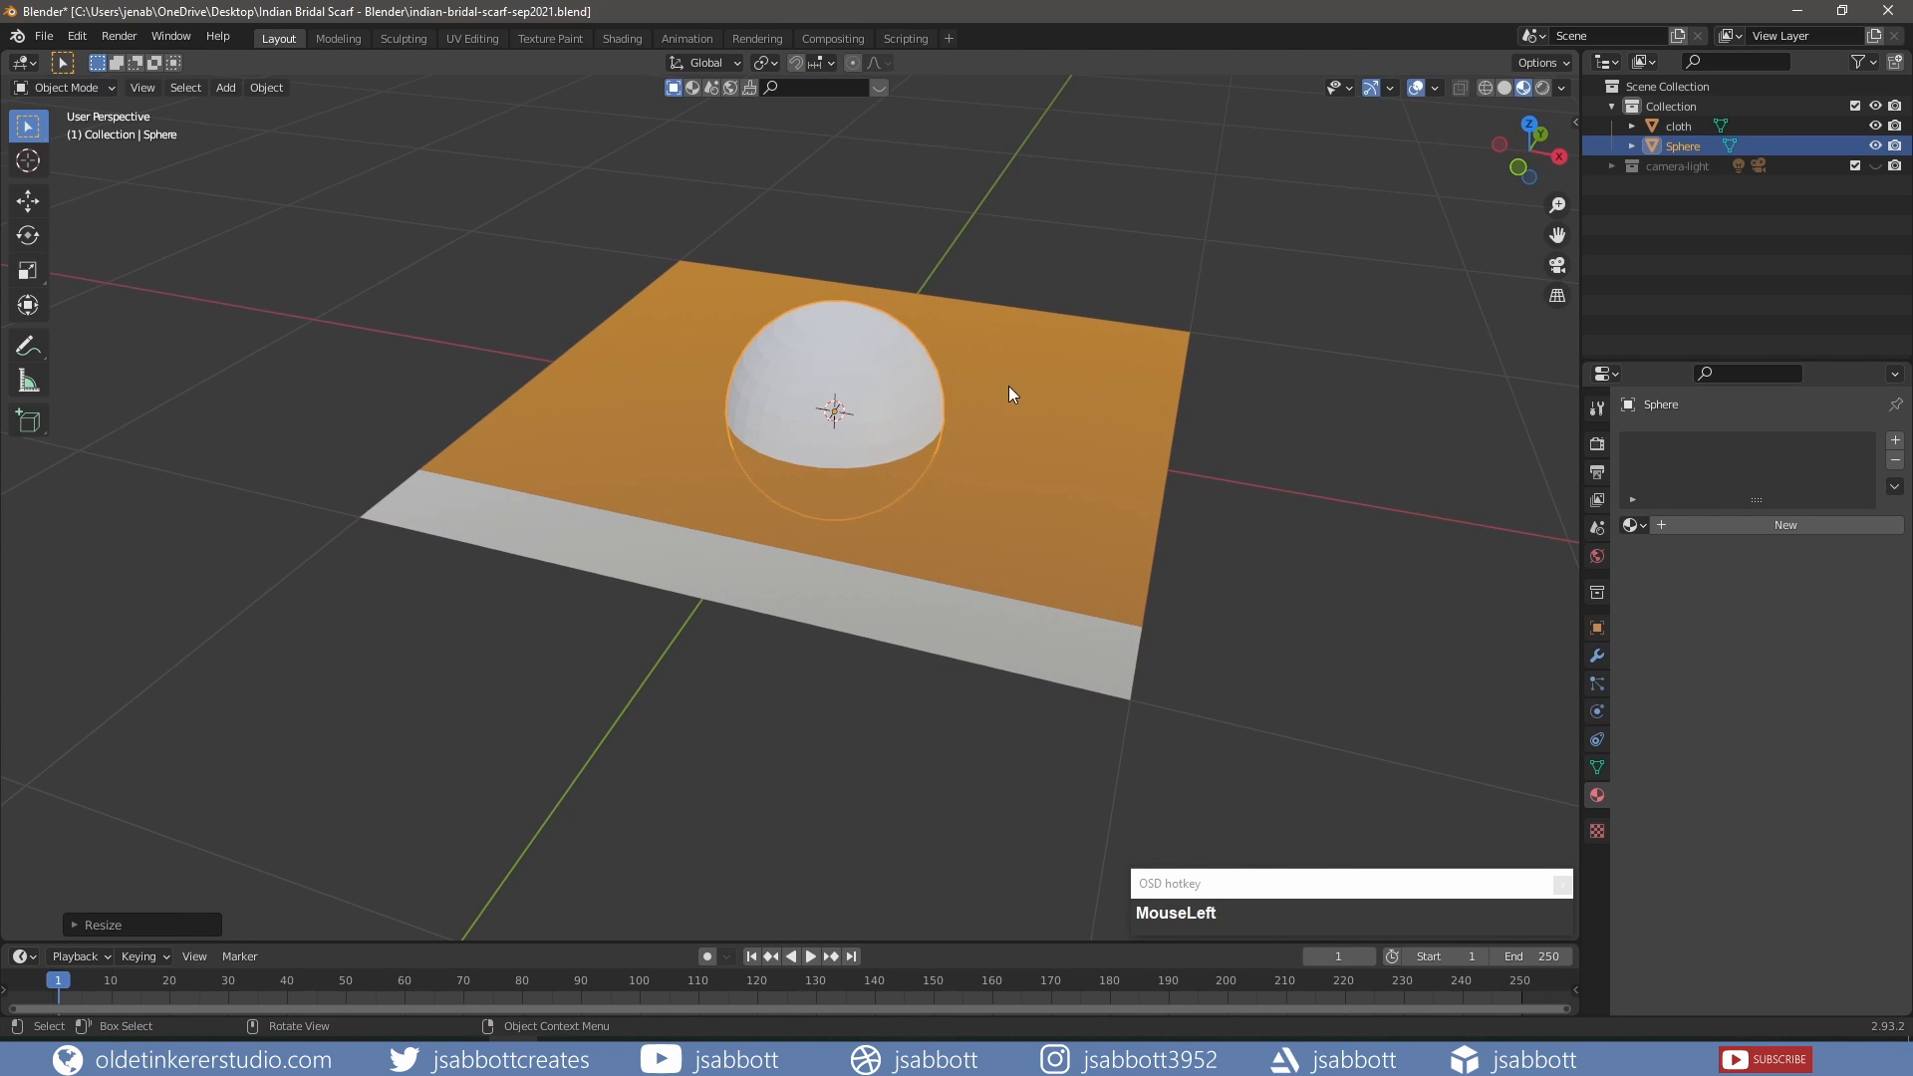
Lower the sphere about 0.75 m along Z in front view and scale it down to roughly half its size.
key("KP_1")
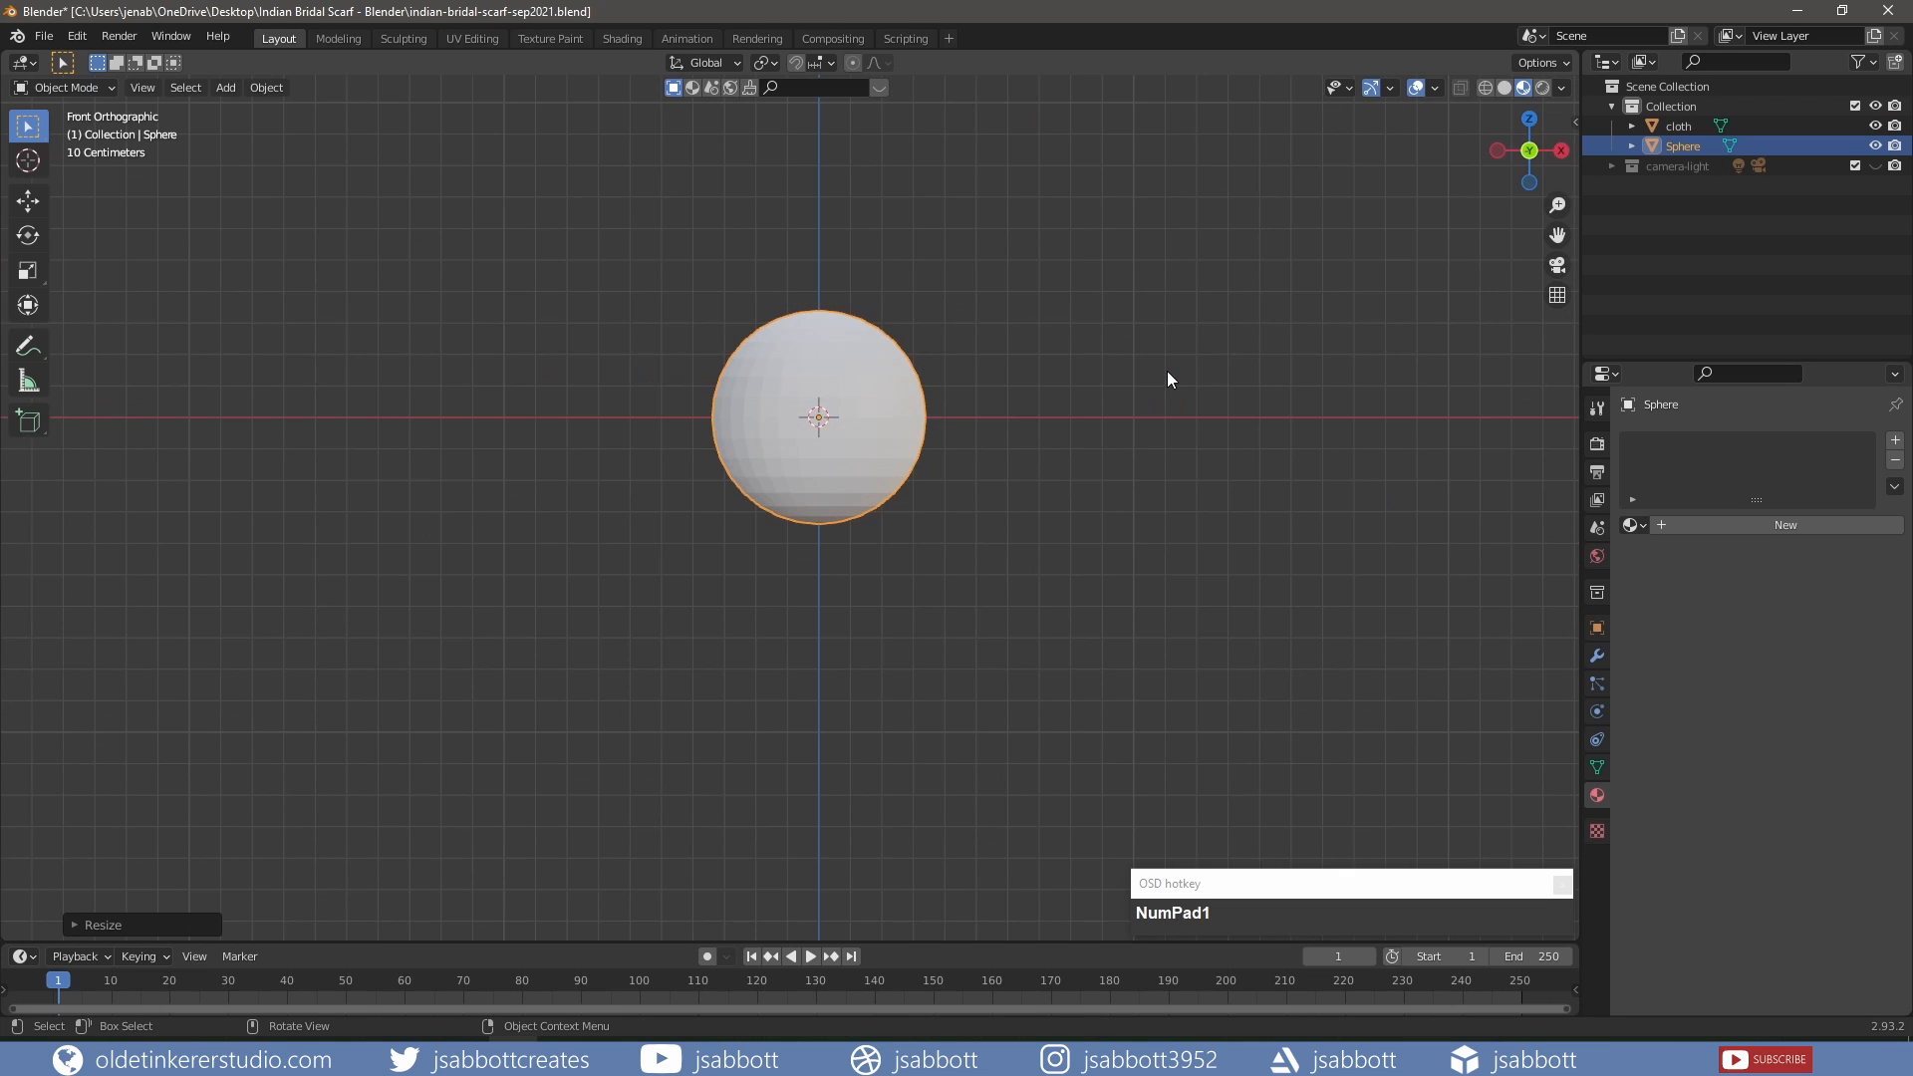
key("g")
key("z")
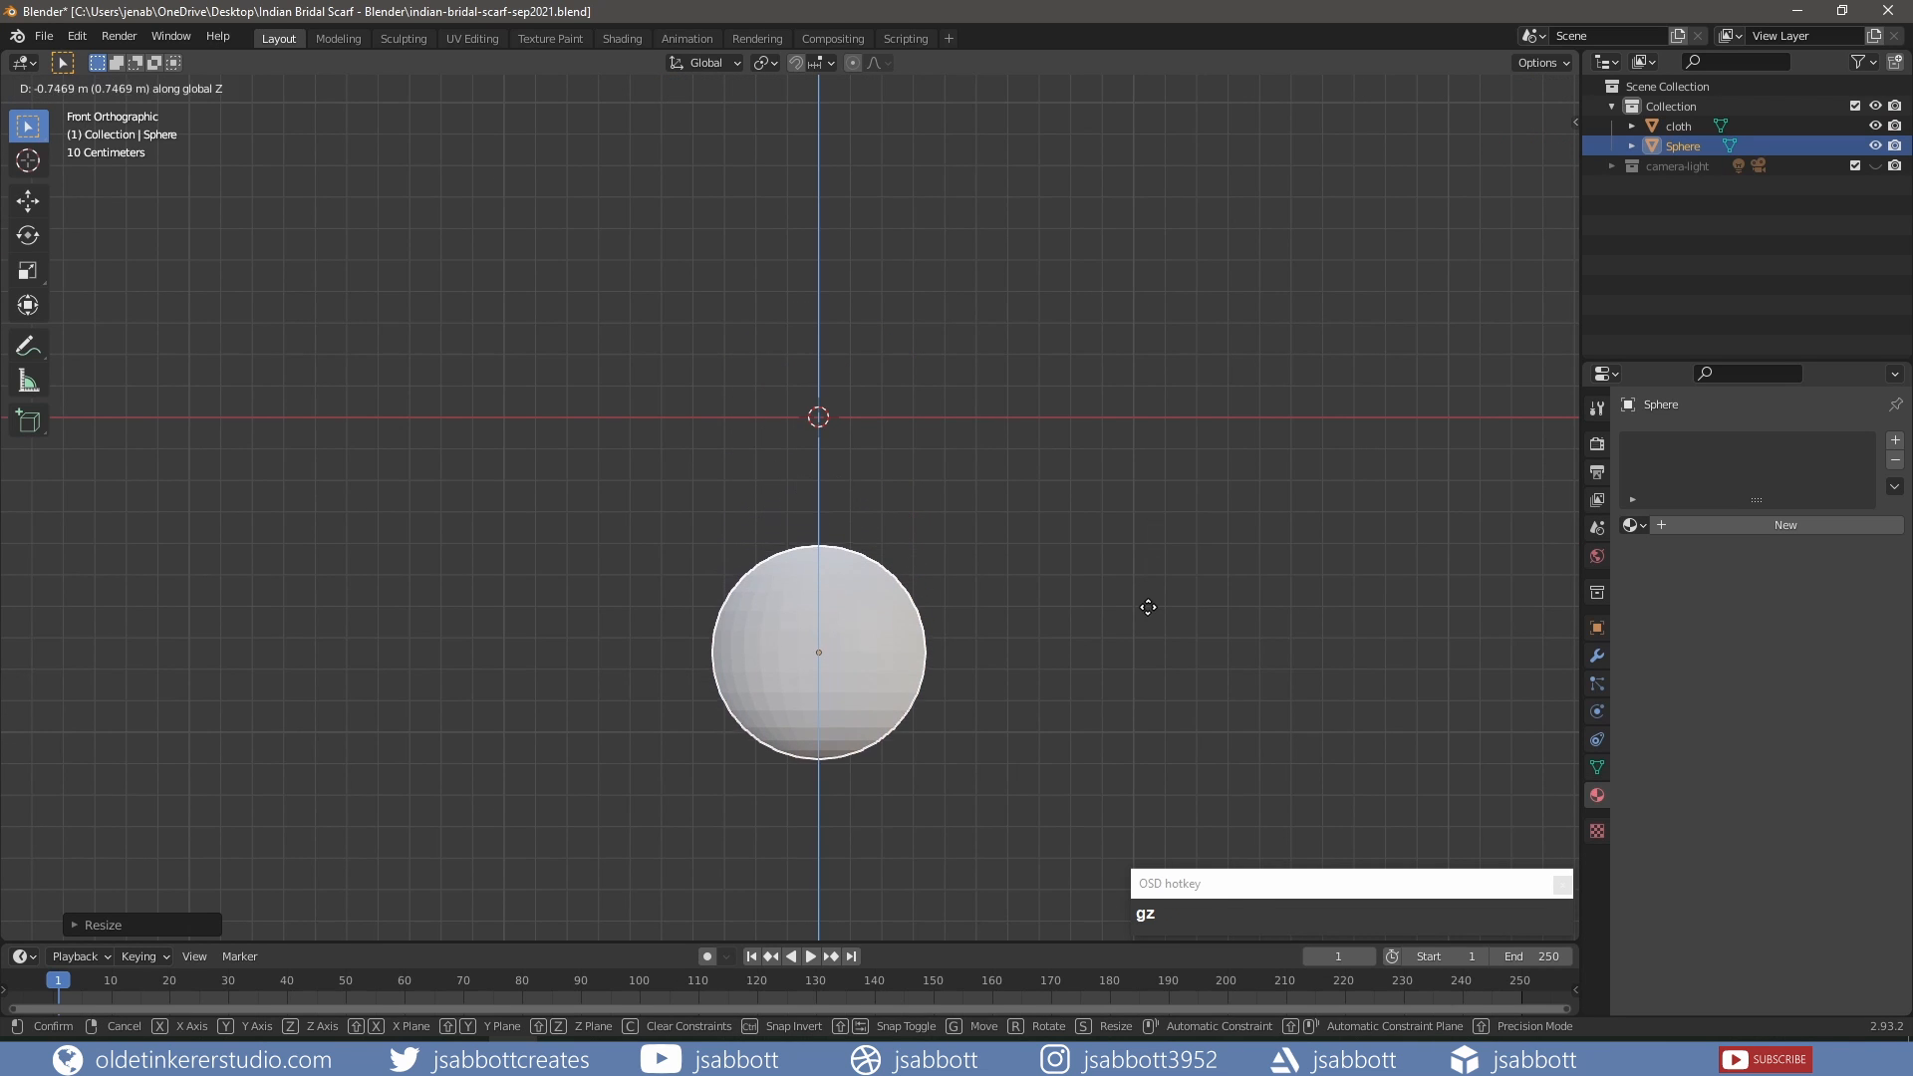
left_click(1148, 612)
key("s")
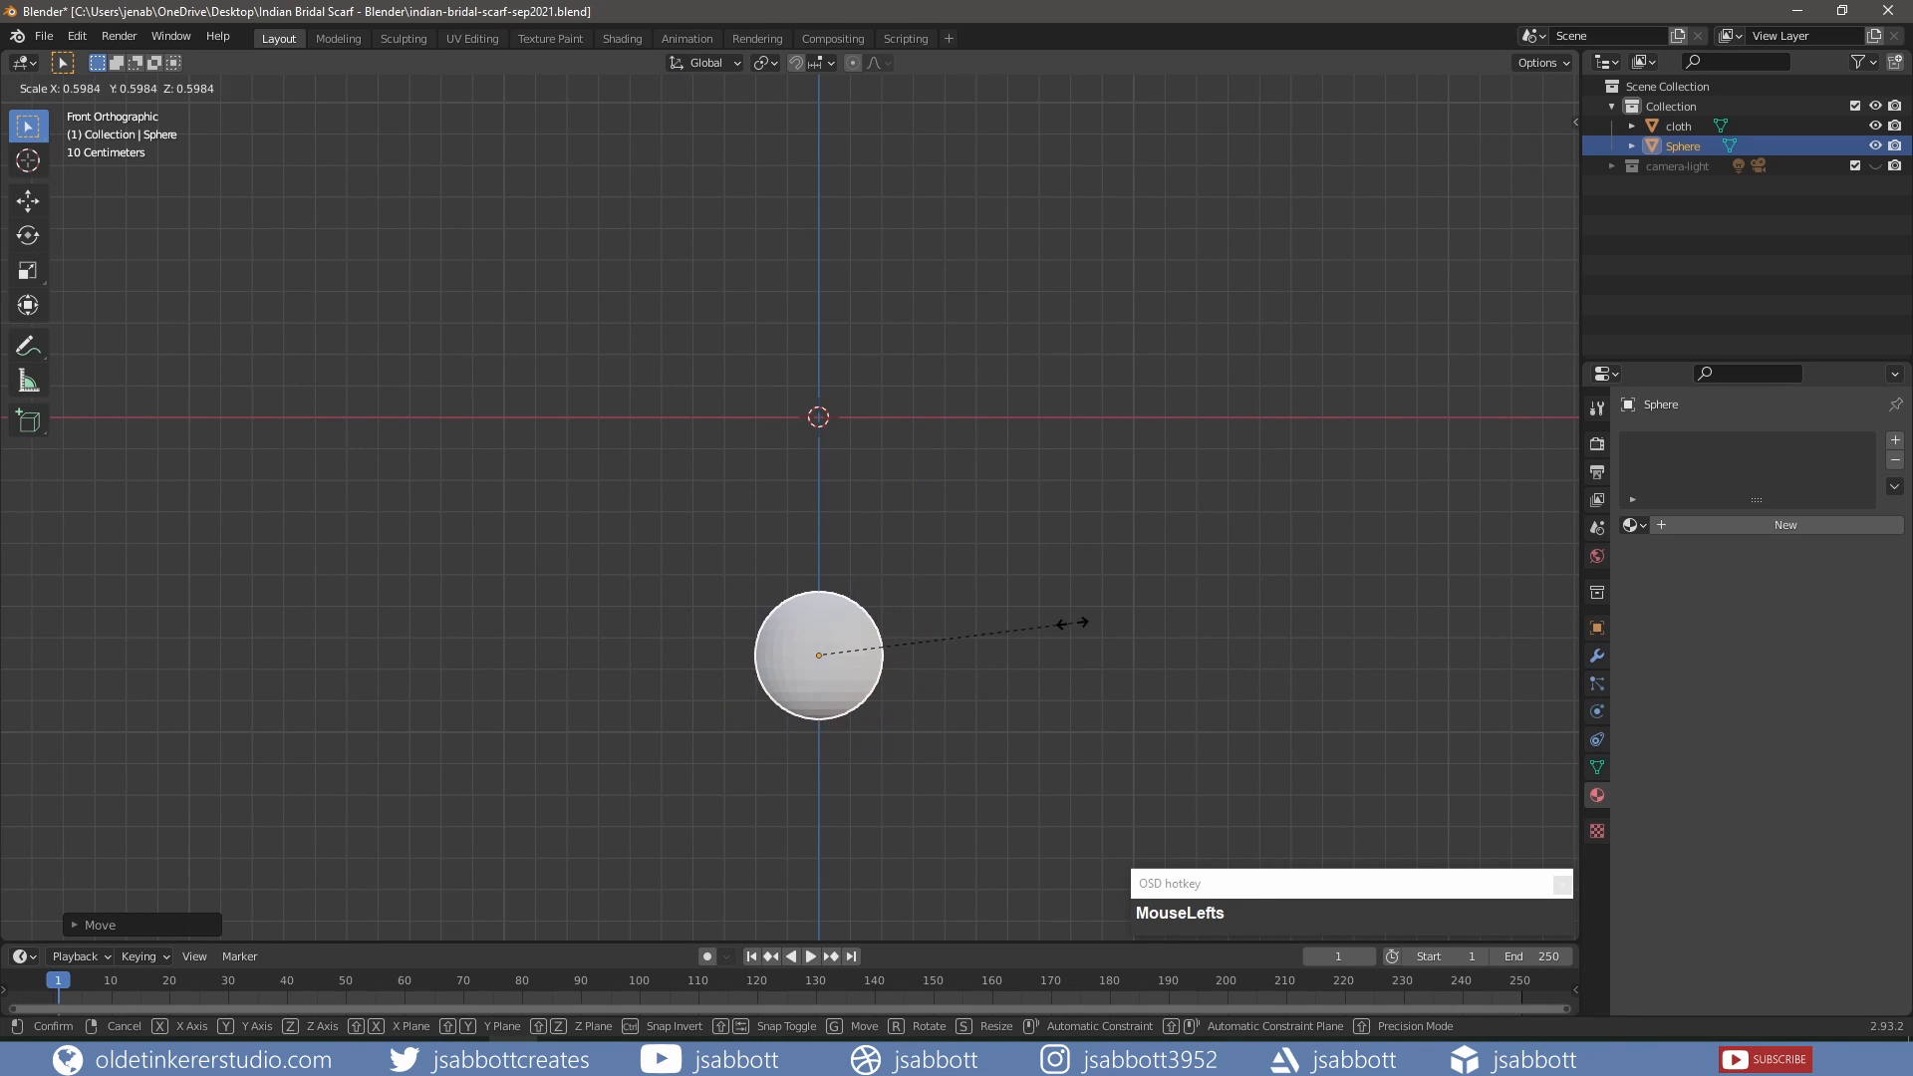
left_click(1049, 629)
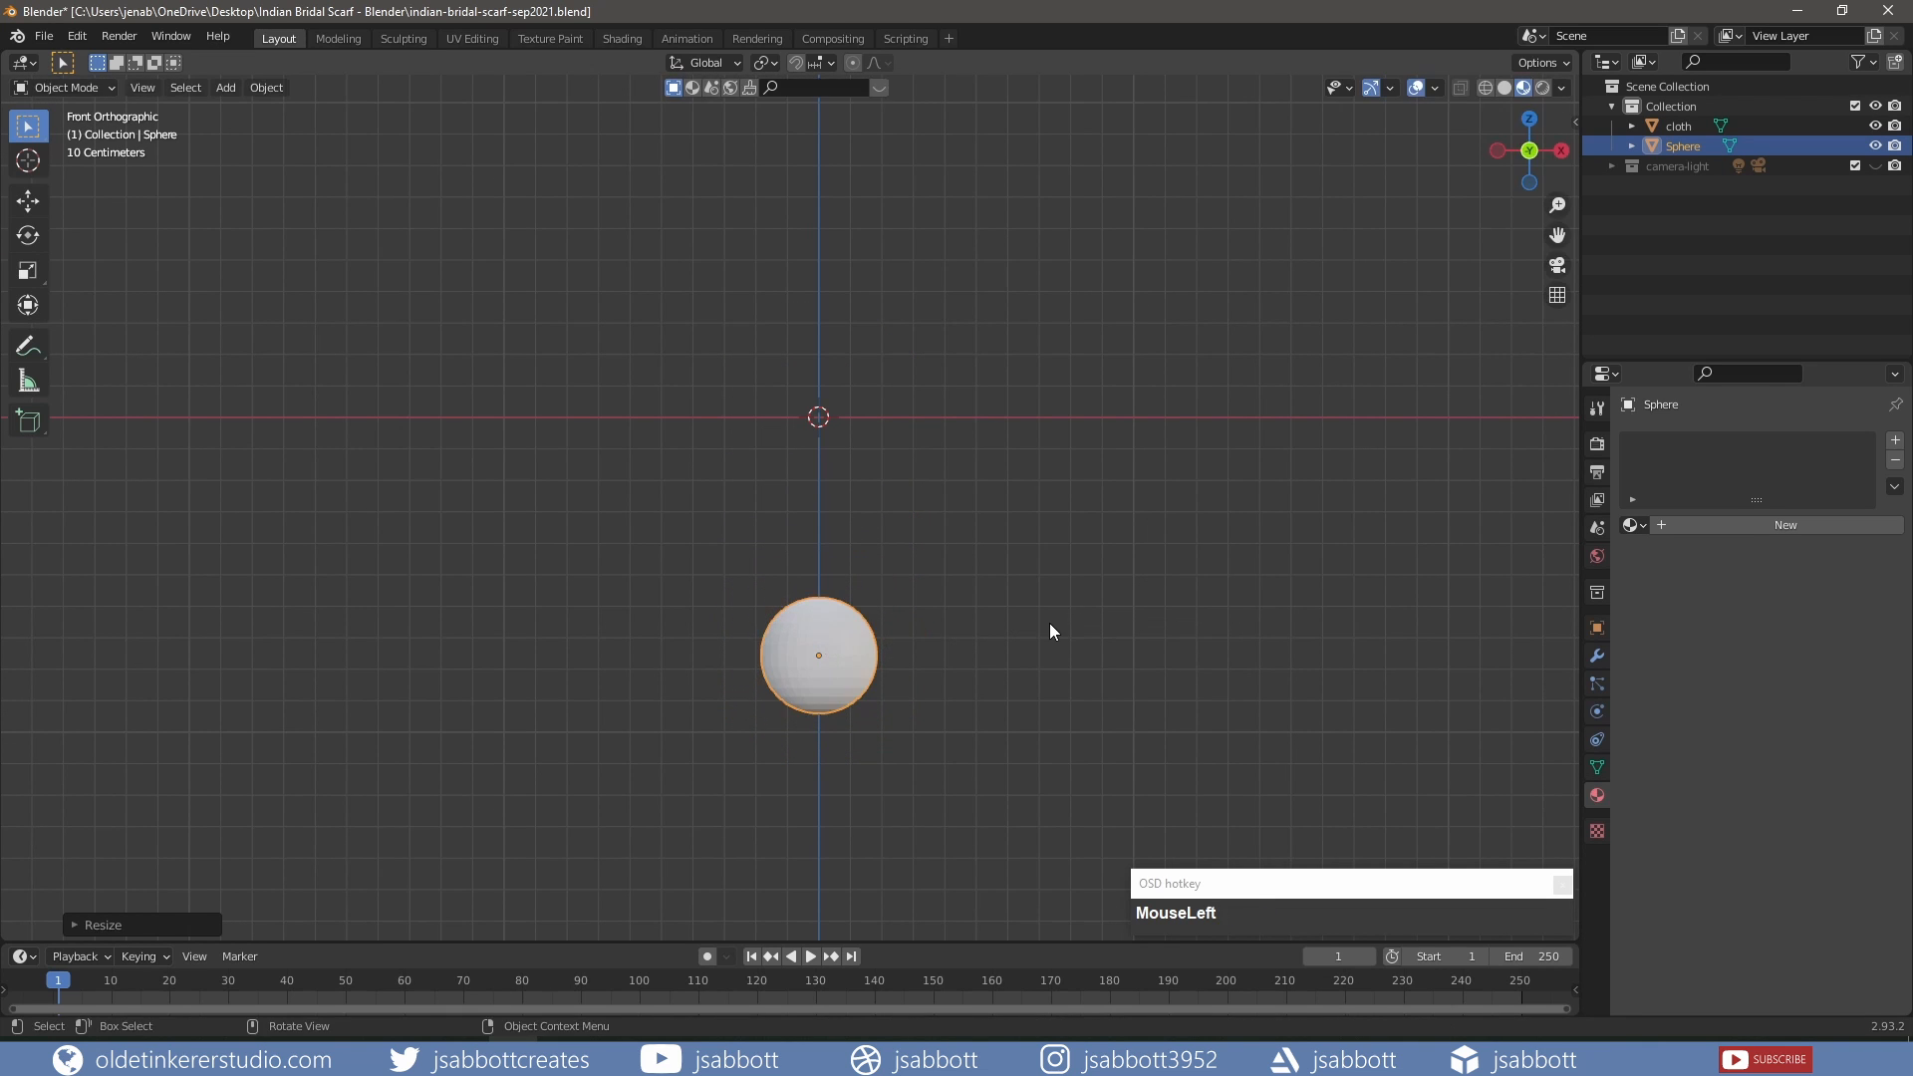
Shade the sphere smooth and raise it along Z closer to the underside of the cloth.
right_click(840, 624)
left_click(840, 623)
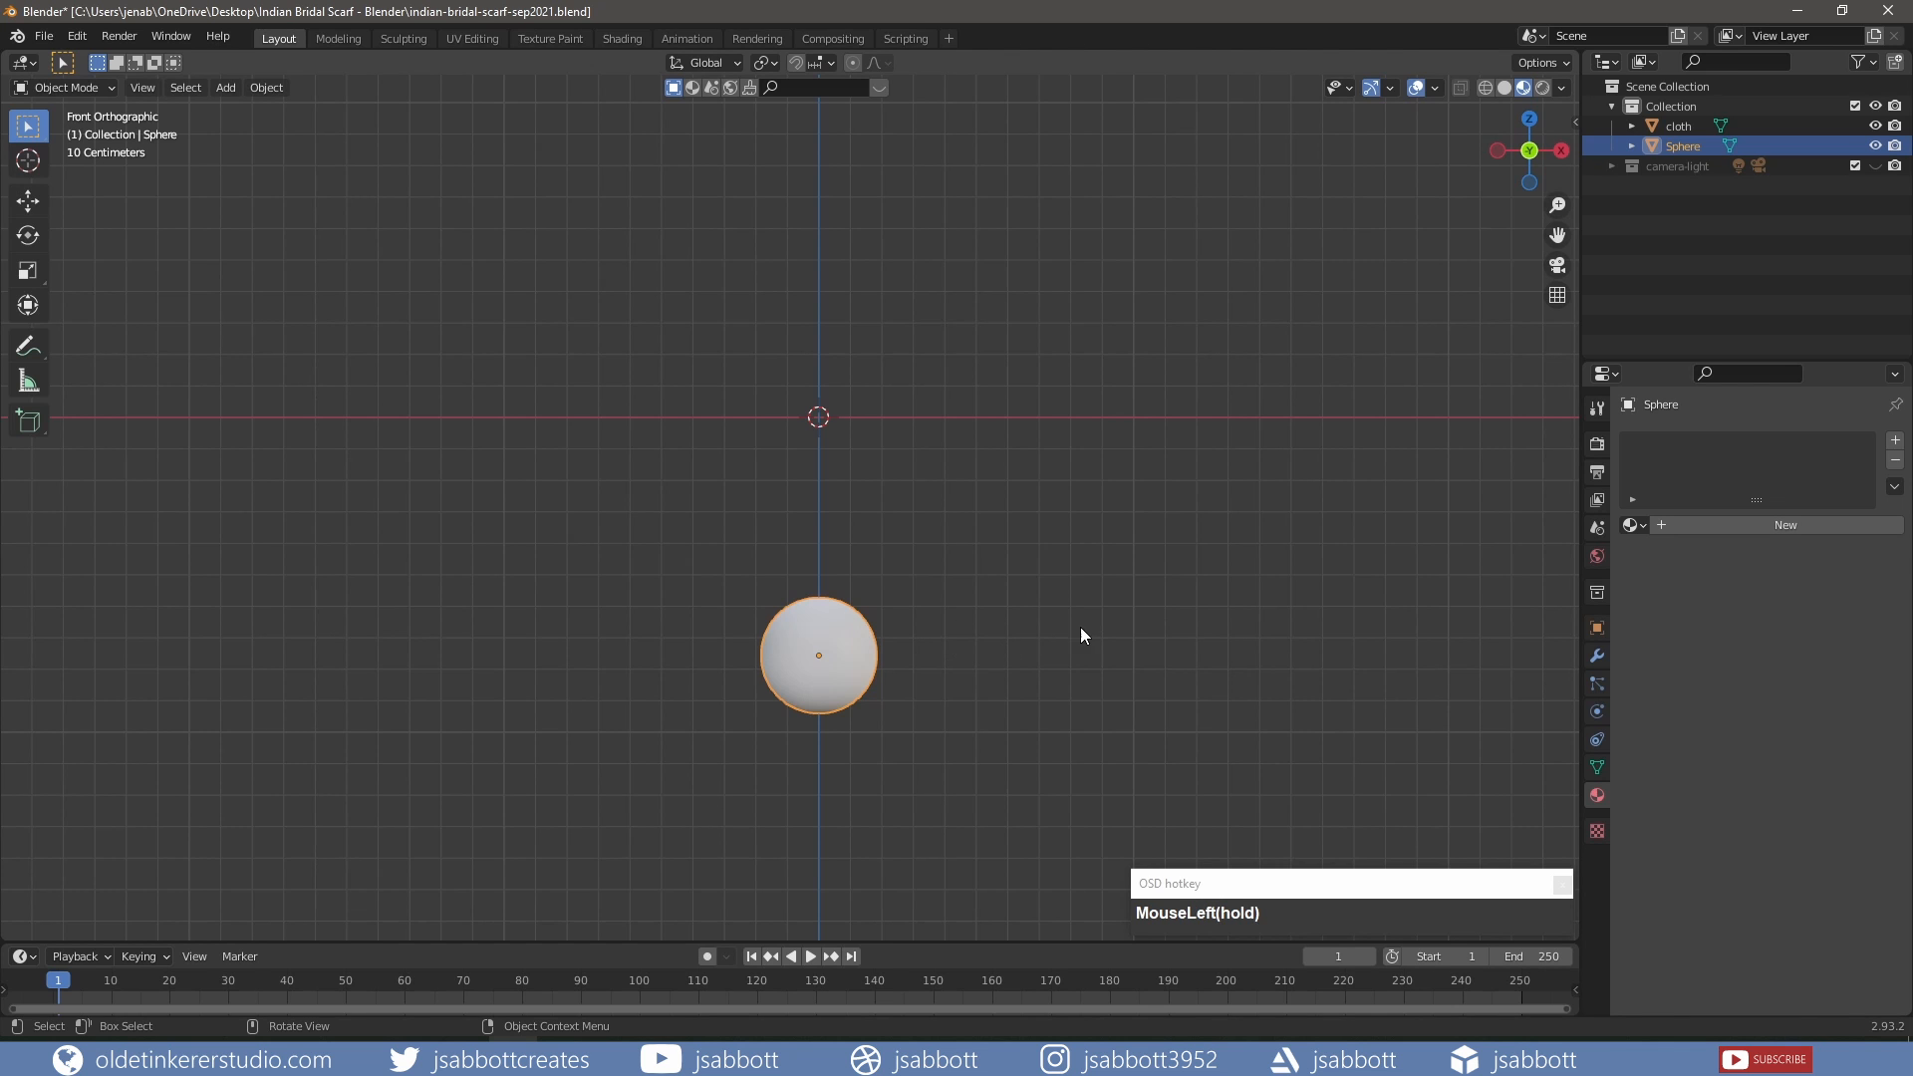
middle_click_drag(1282, 428, 1200, 468)
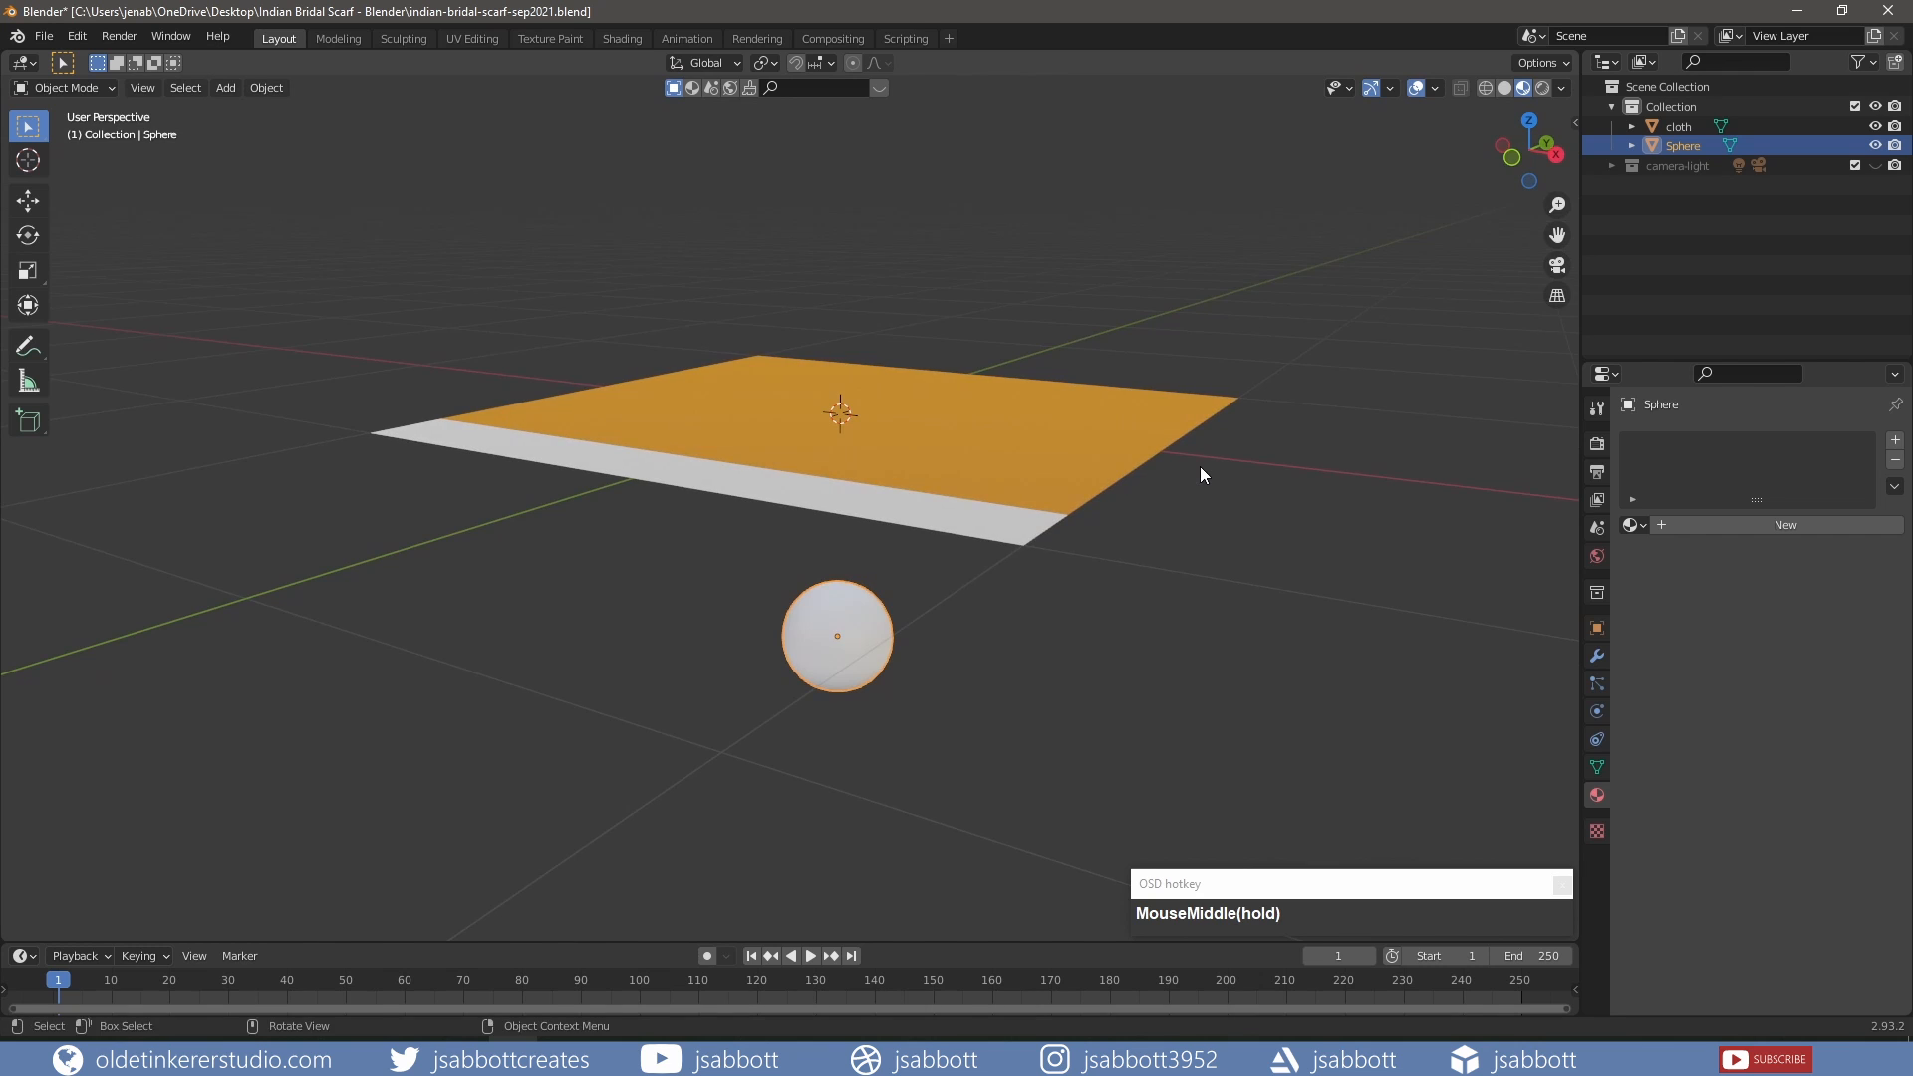
key("g")
key("z")
left_click(1196, 404)
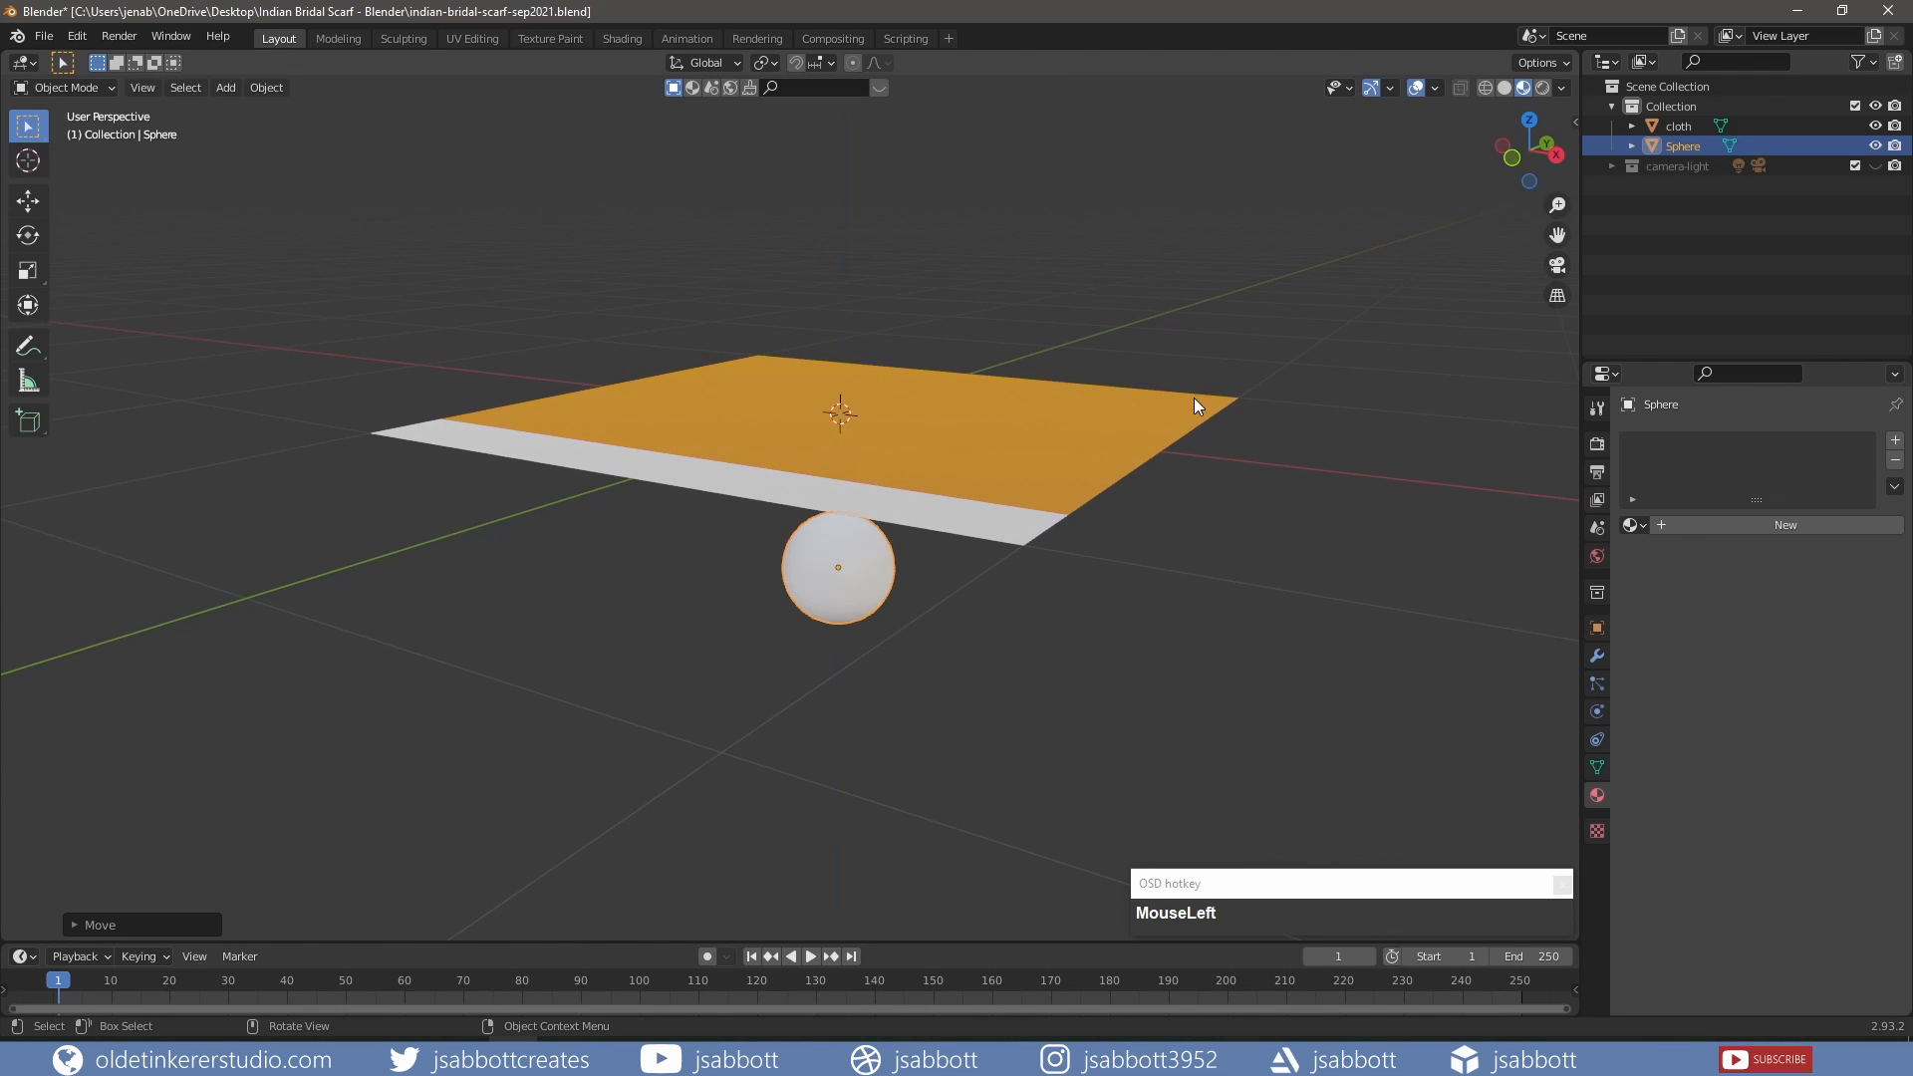
Add Collision physics to the sphere and Cloth physics to the cloth plane.
left_click(1598, 711)
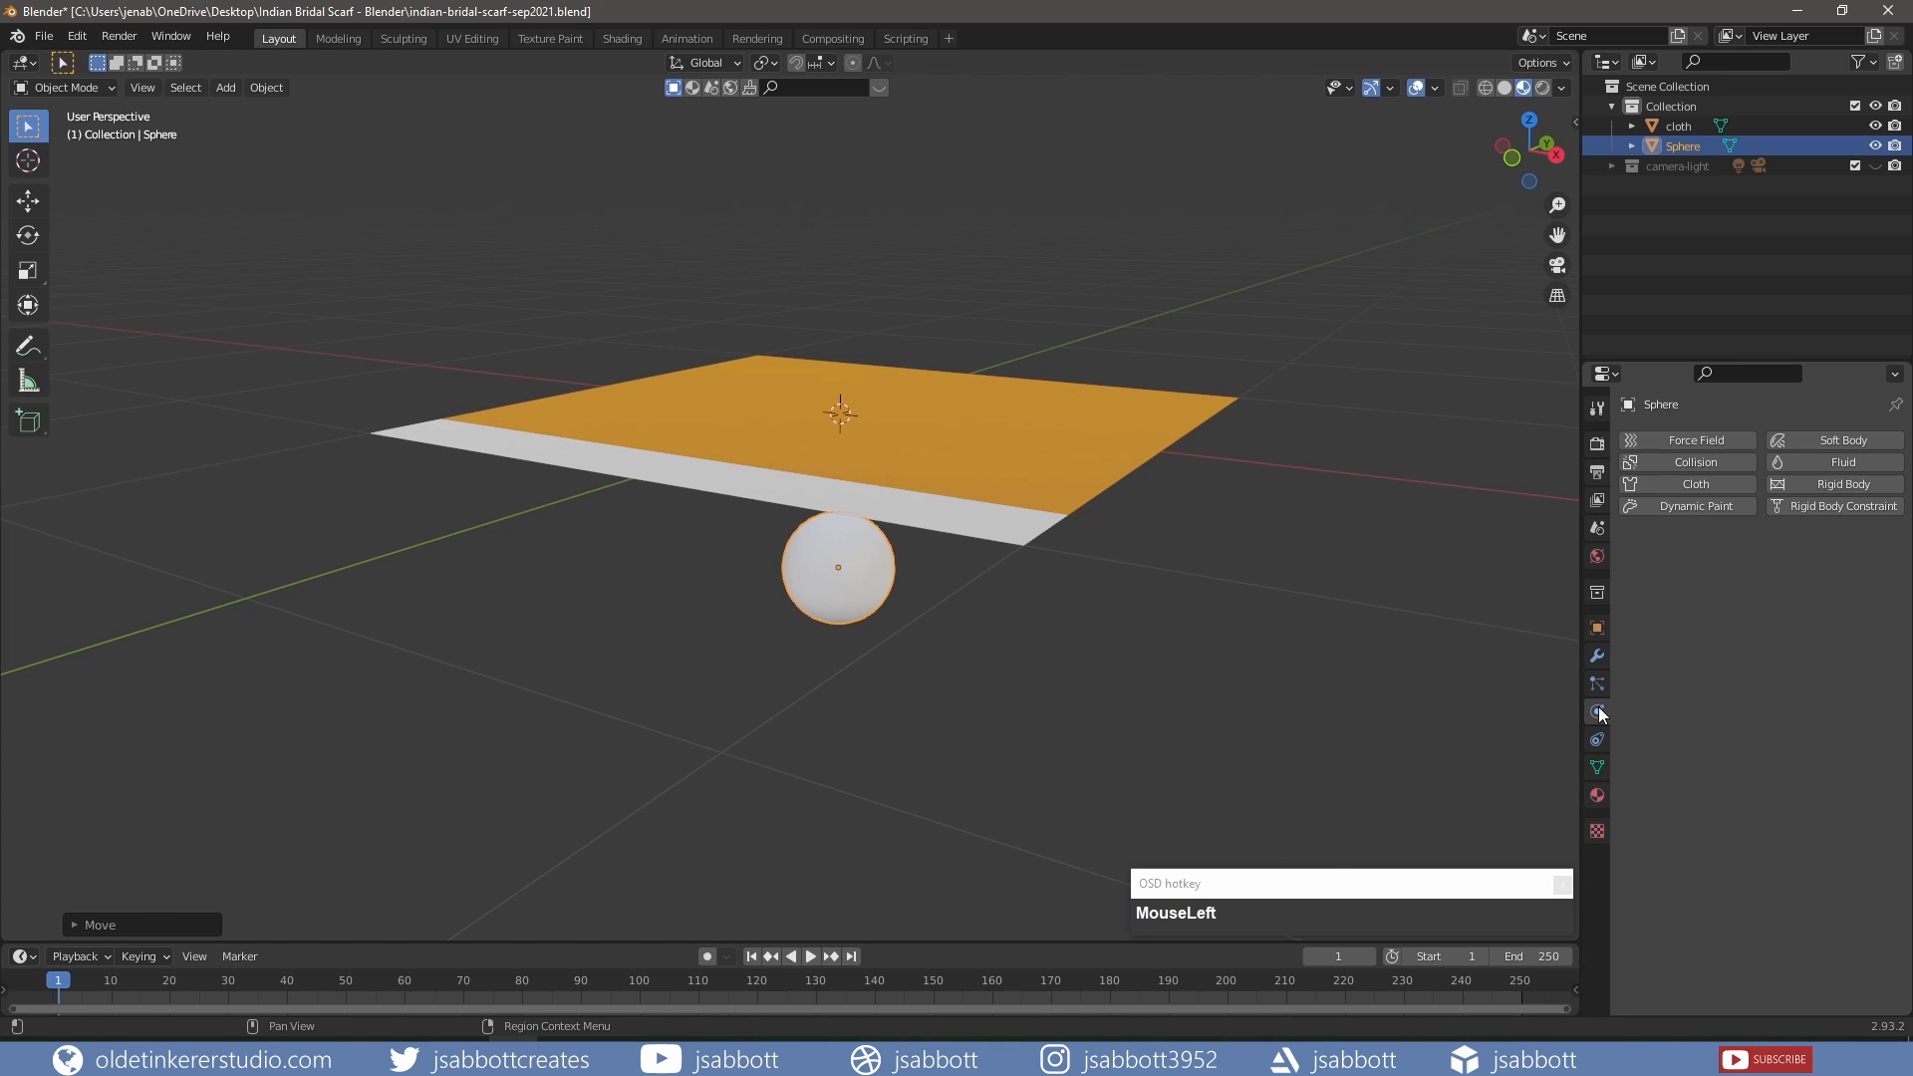
left_click(1683, 458)
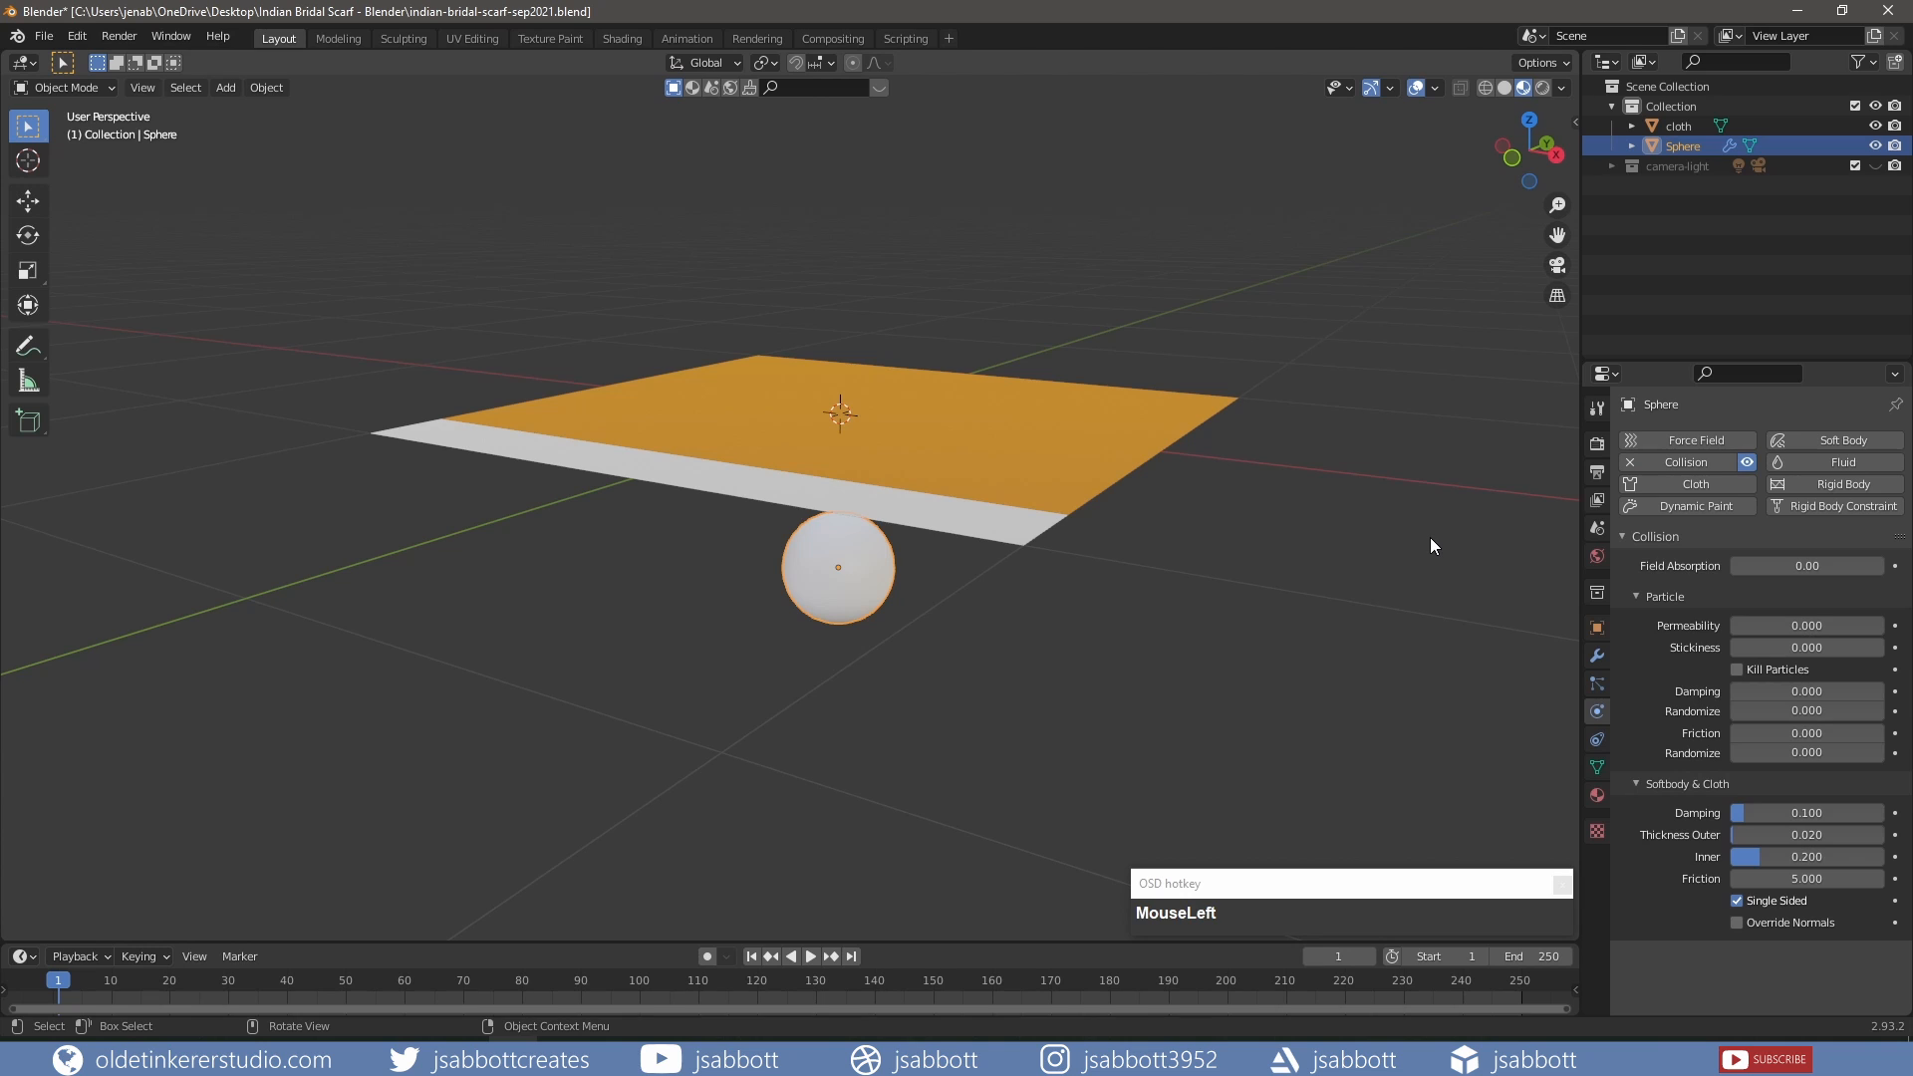
left_click(1062, 487)
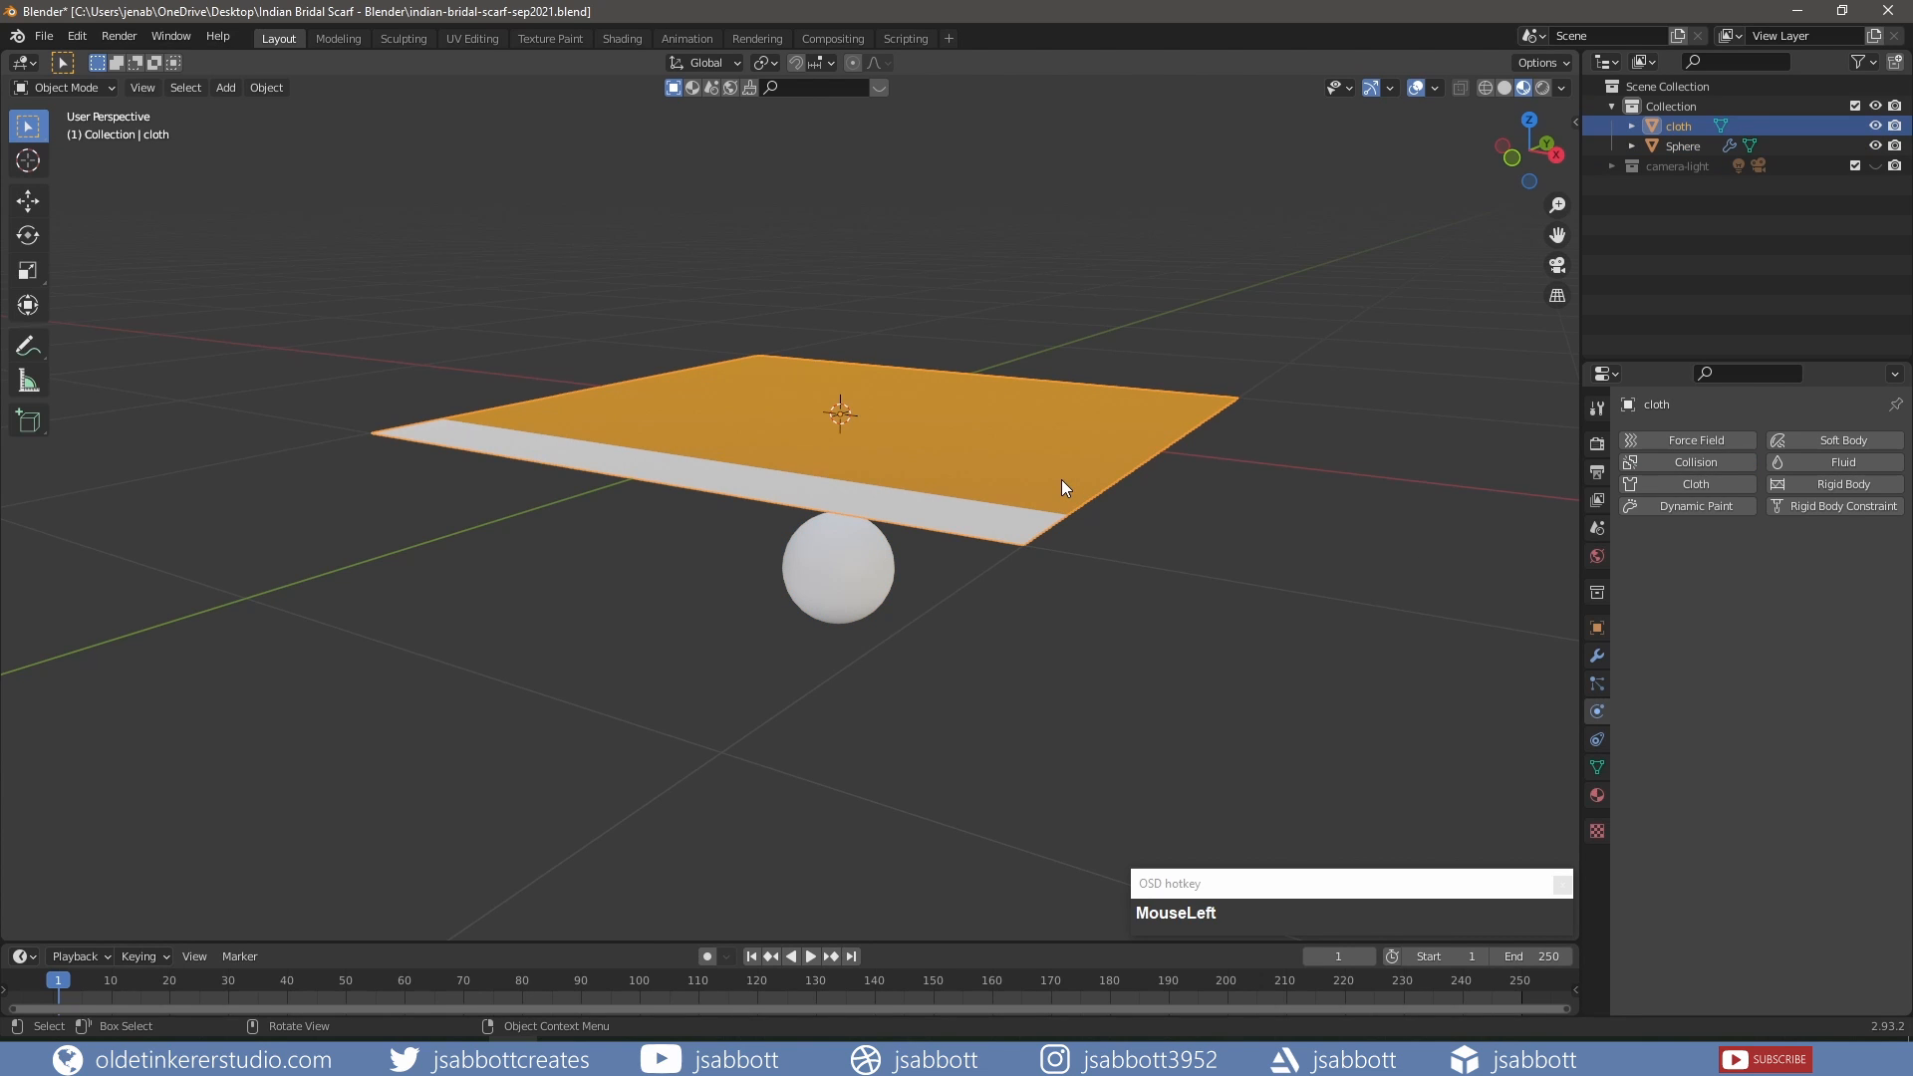
left_click(1706, 487)
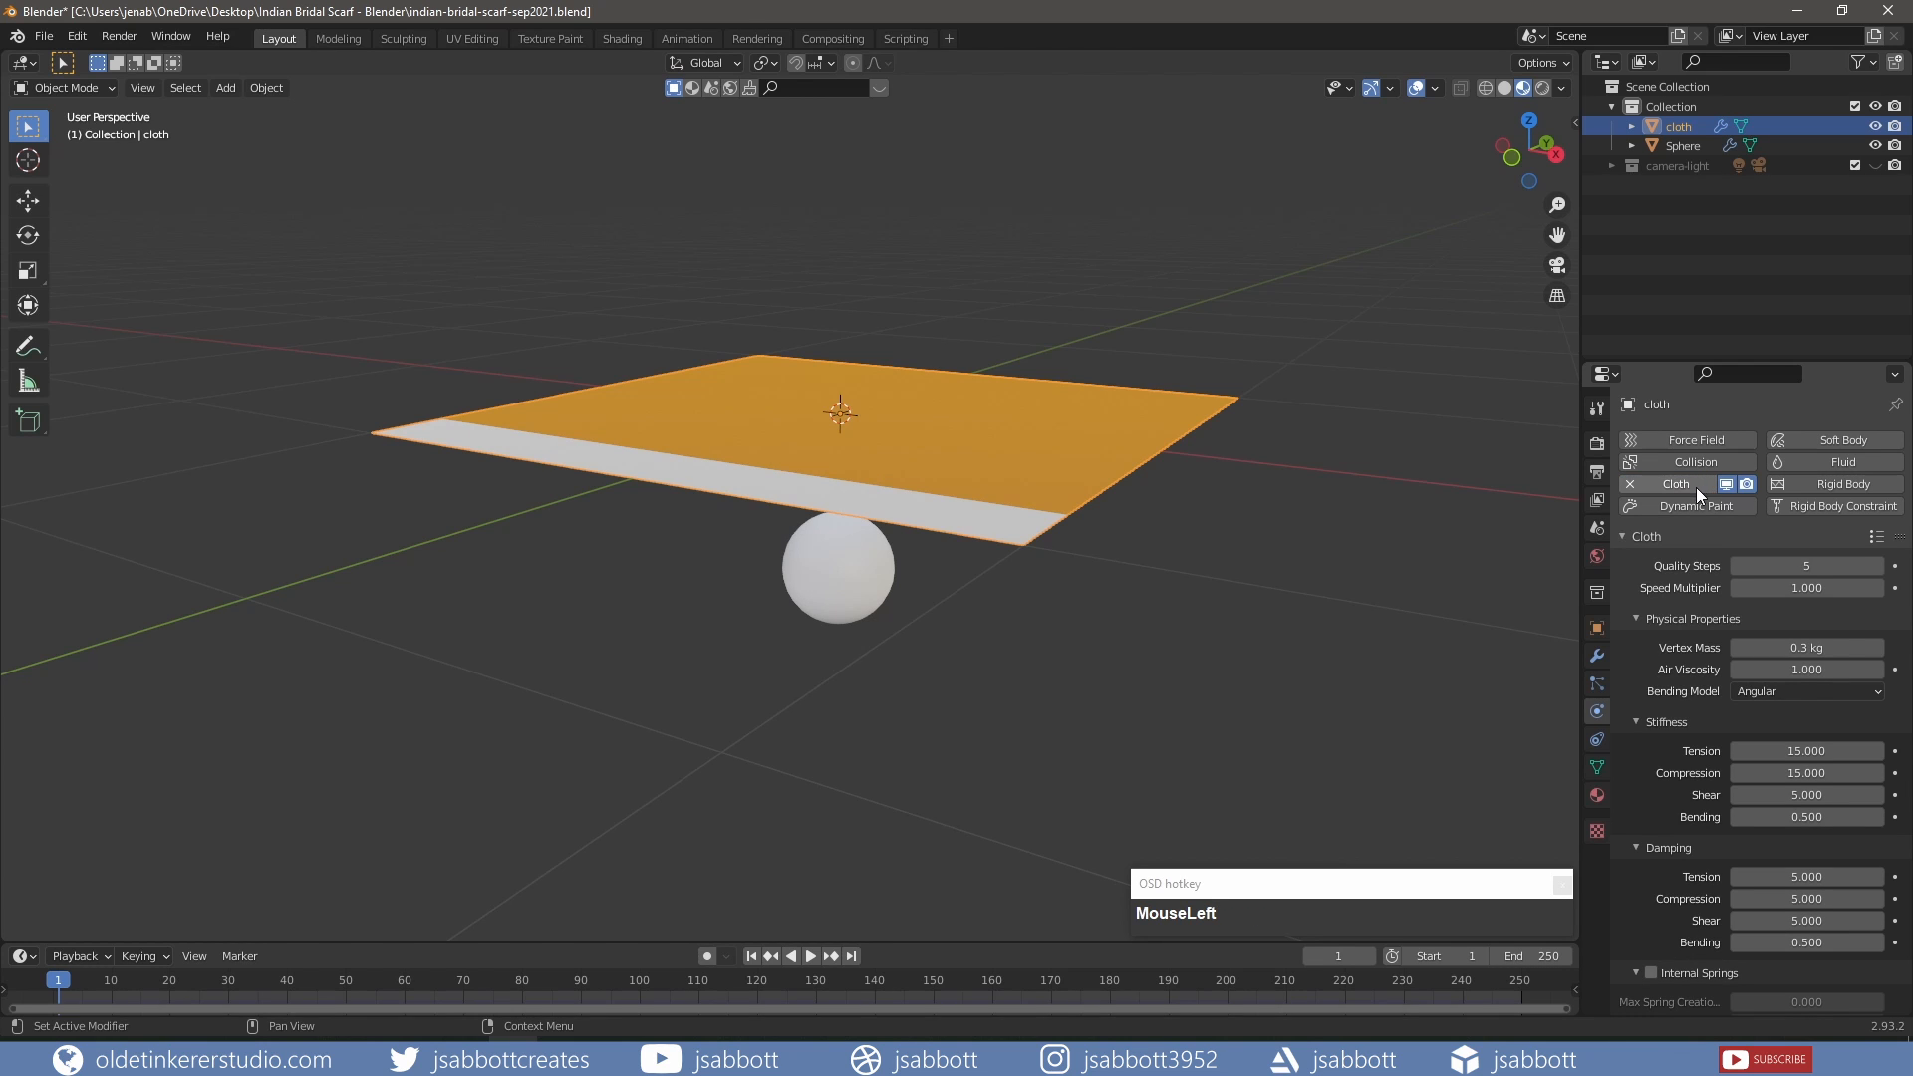
Enable Self Collisions in the cloth's collision settings and save the file.
left_click(1635, 618)
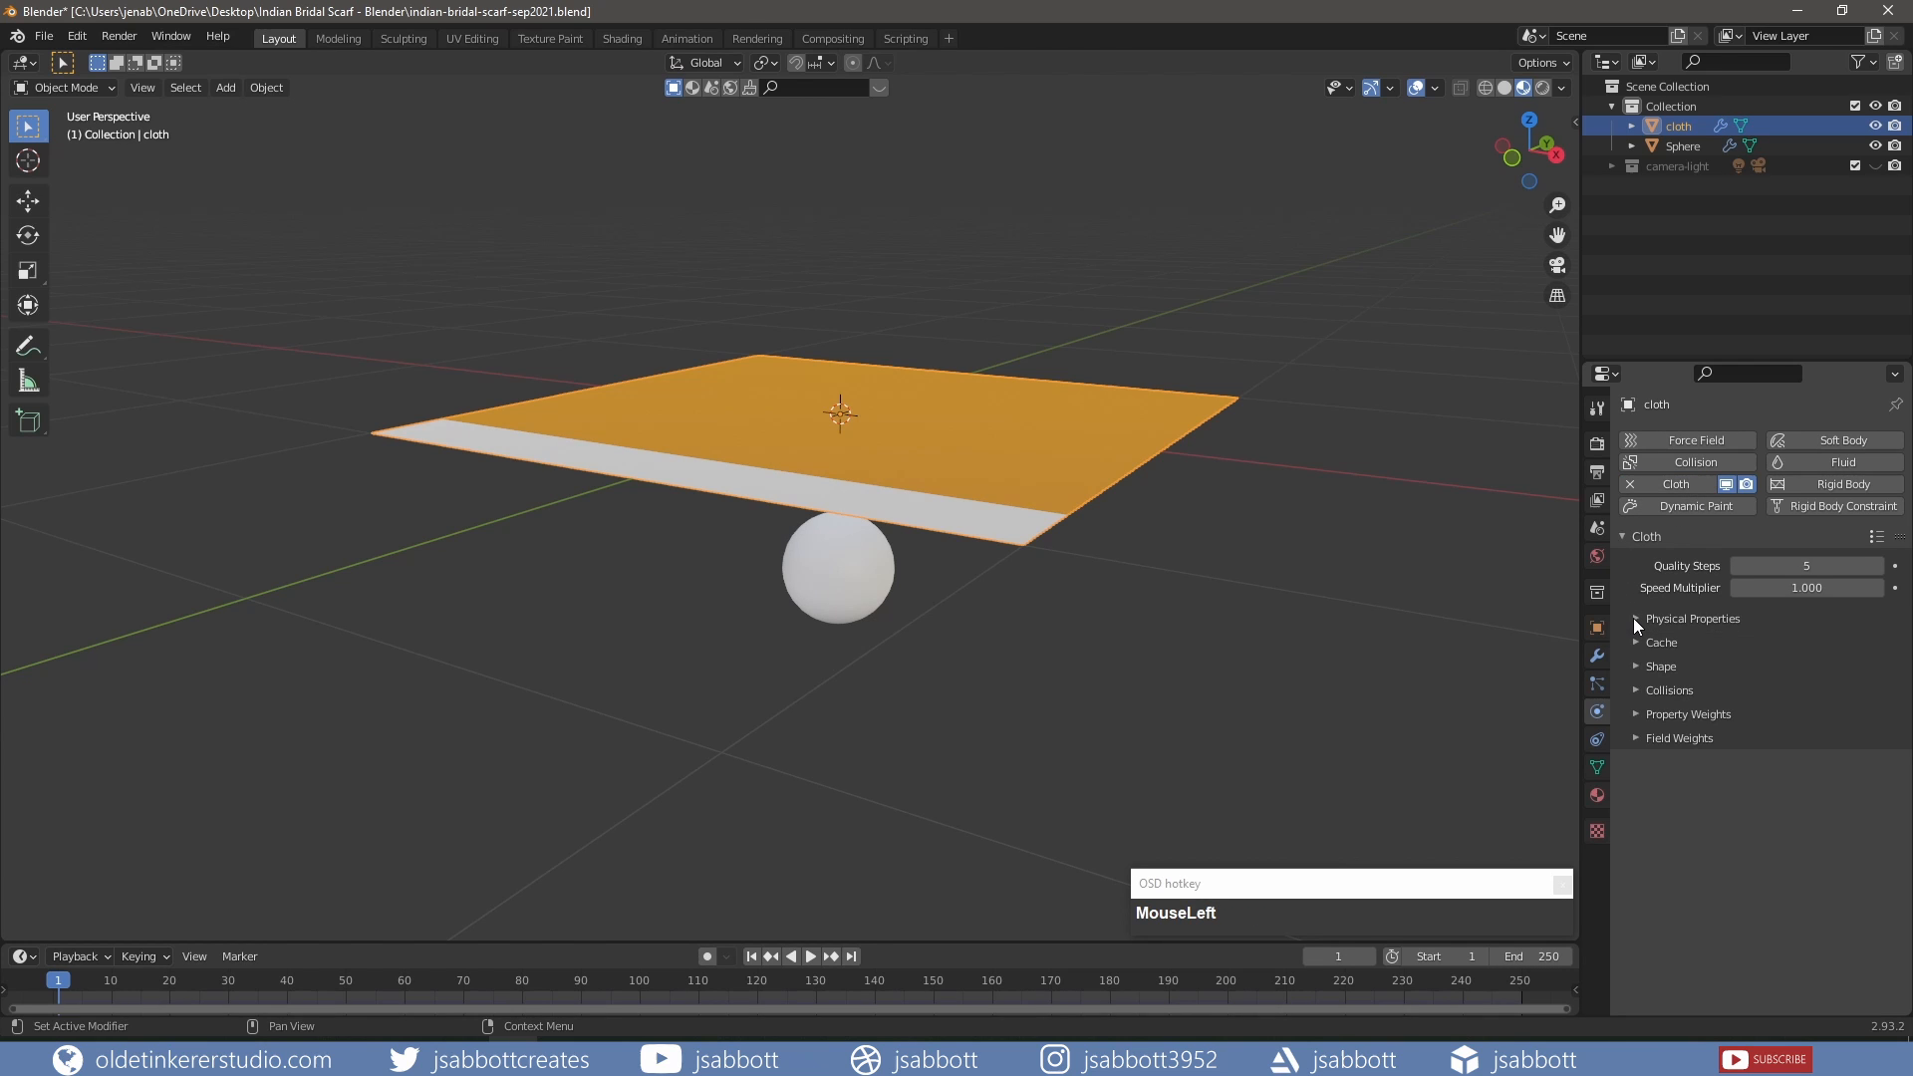
left_click(1639, 690)
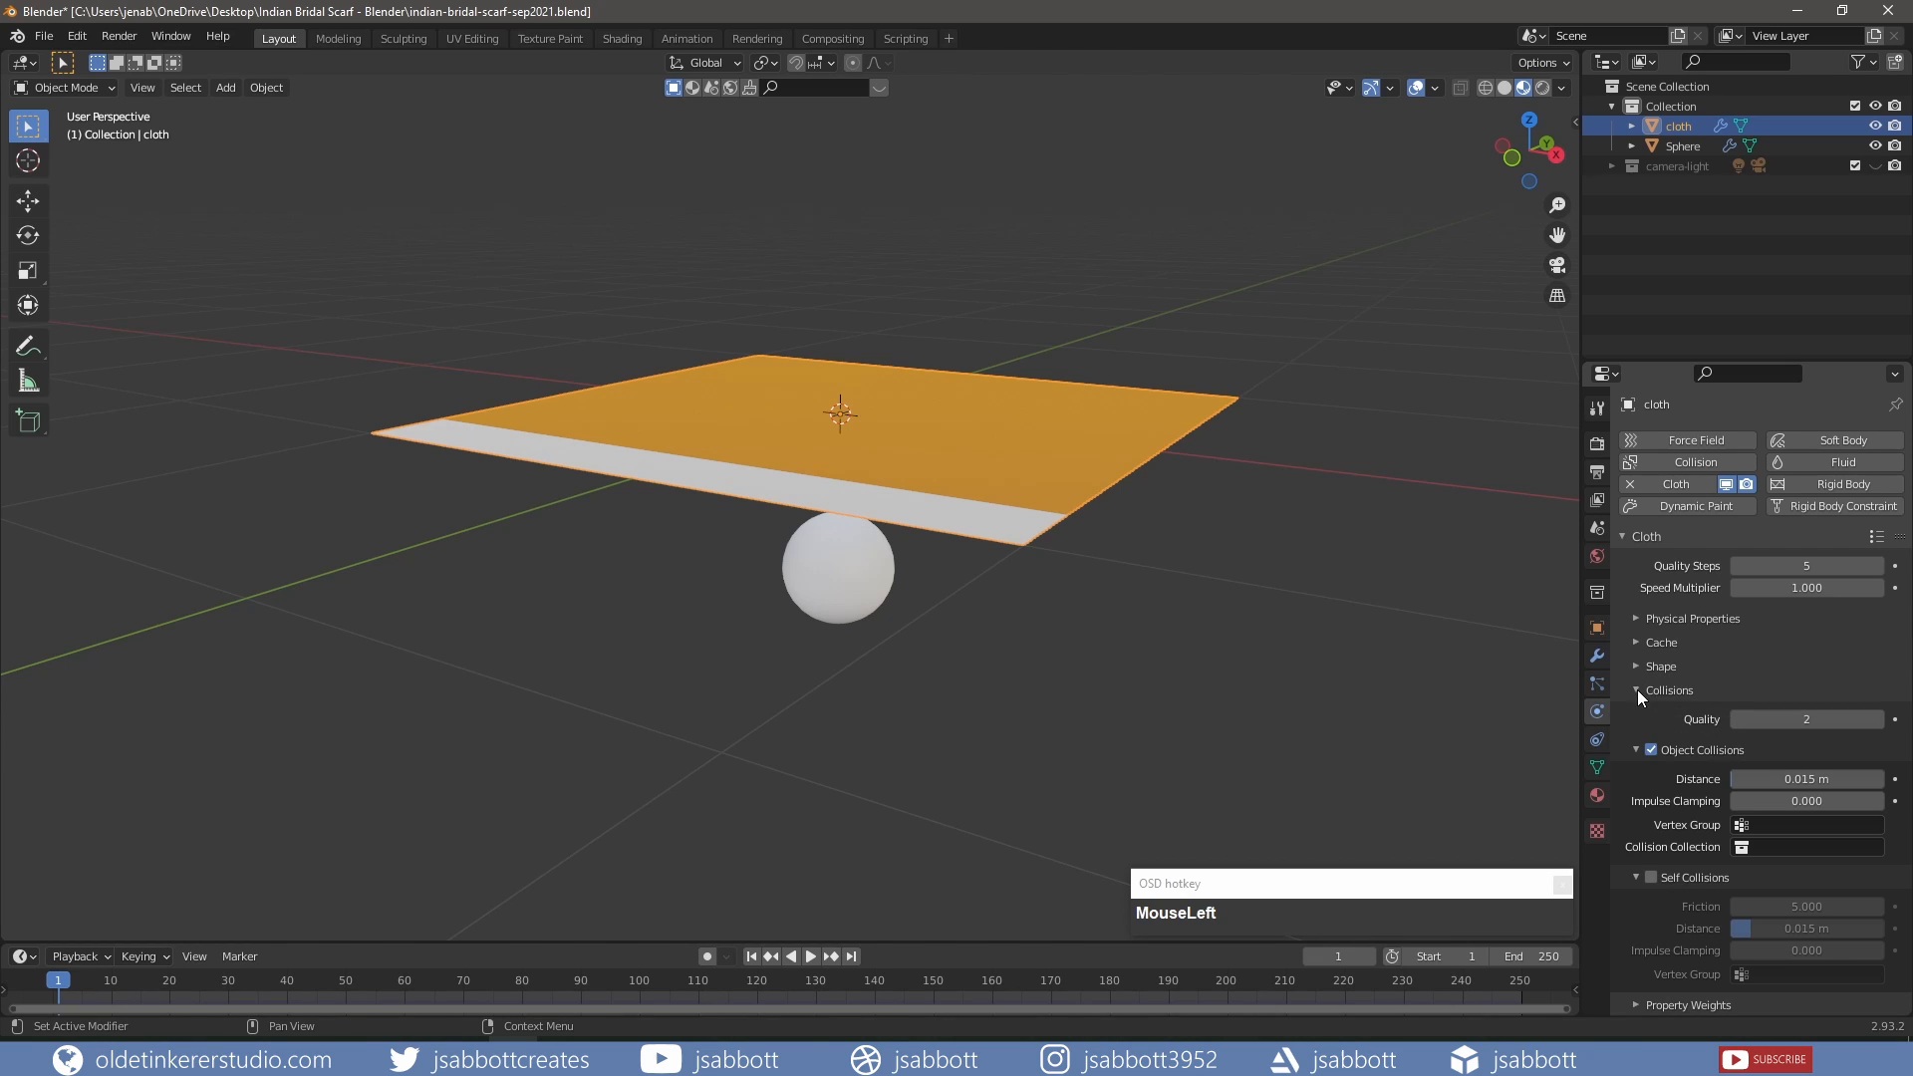
left_click(1648, 877)
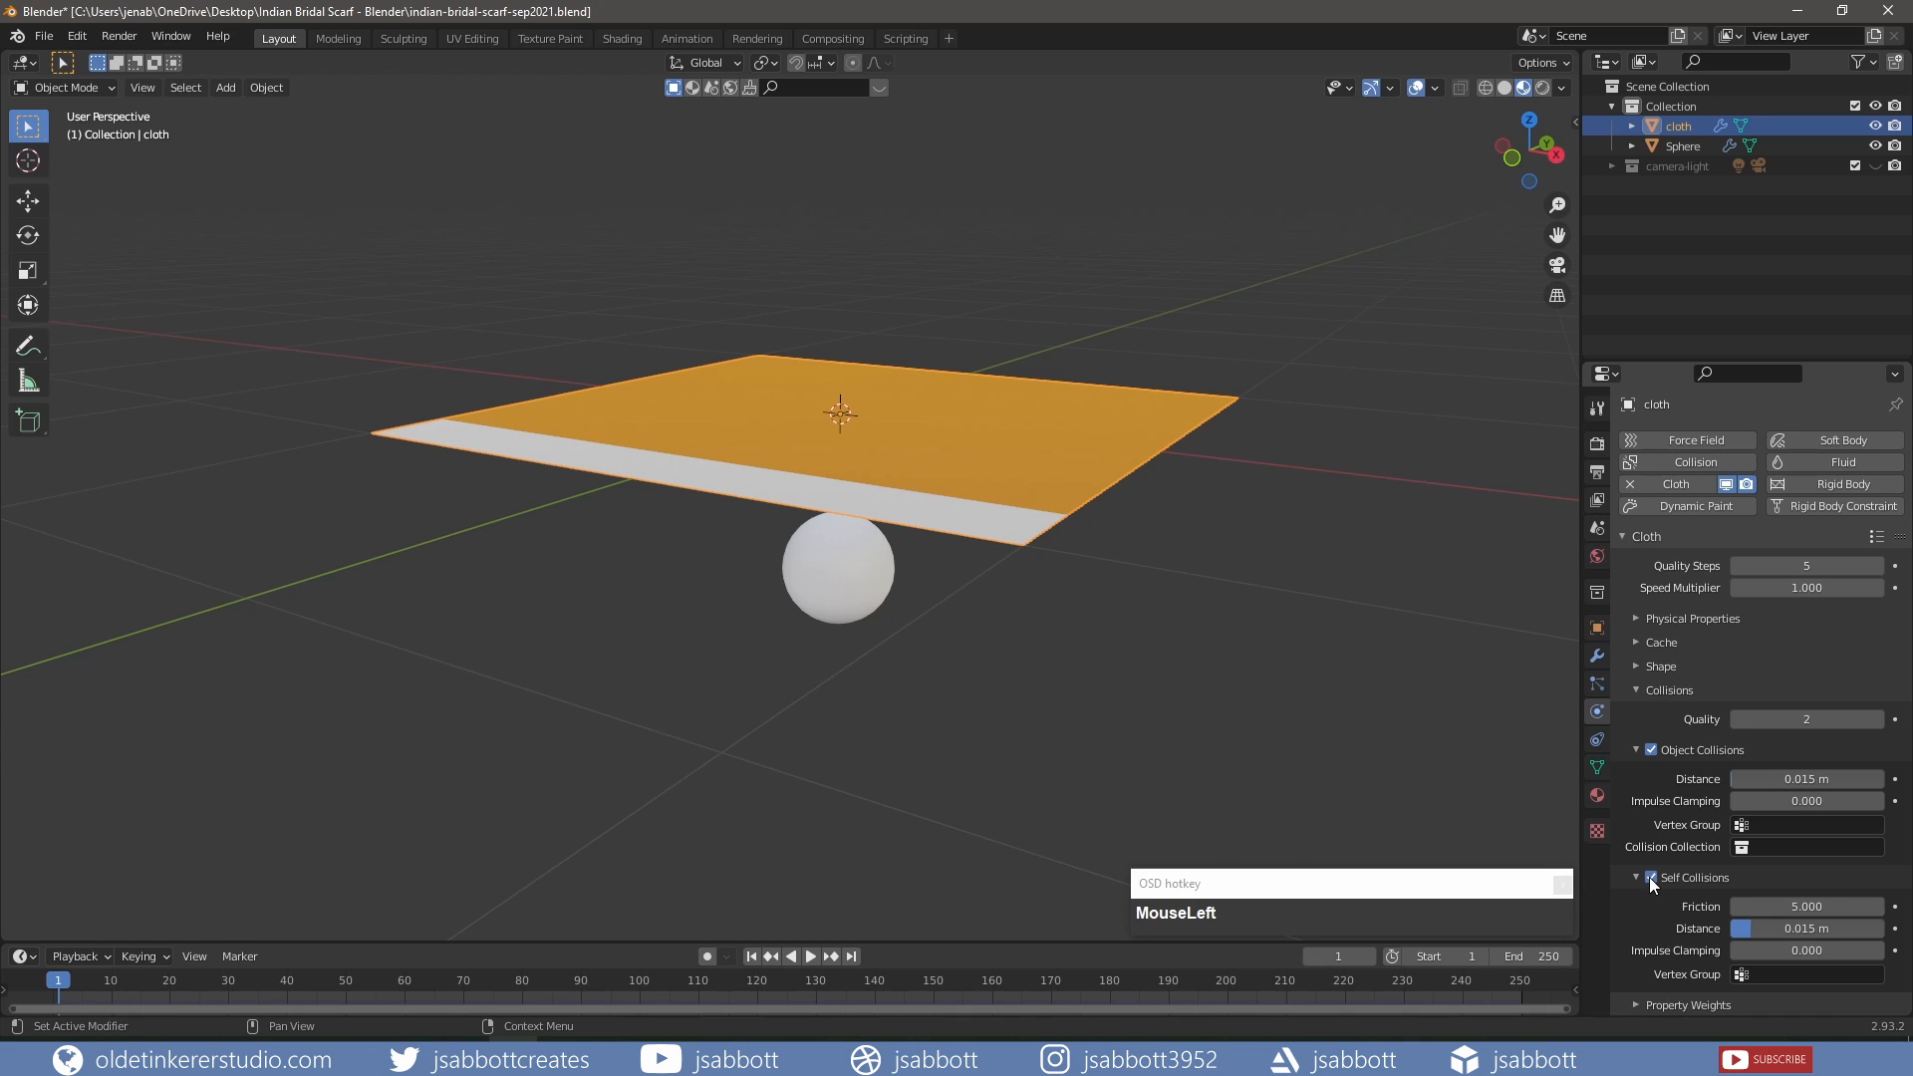
key("ctrl+s")
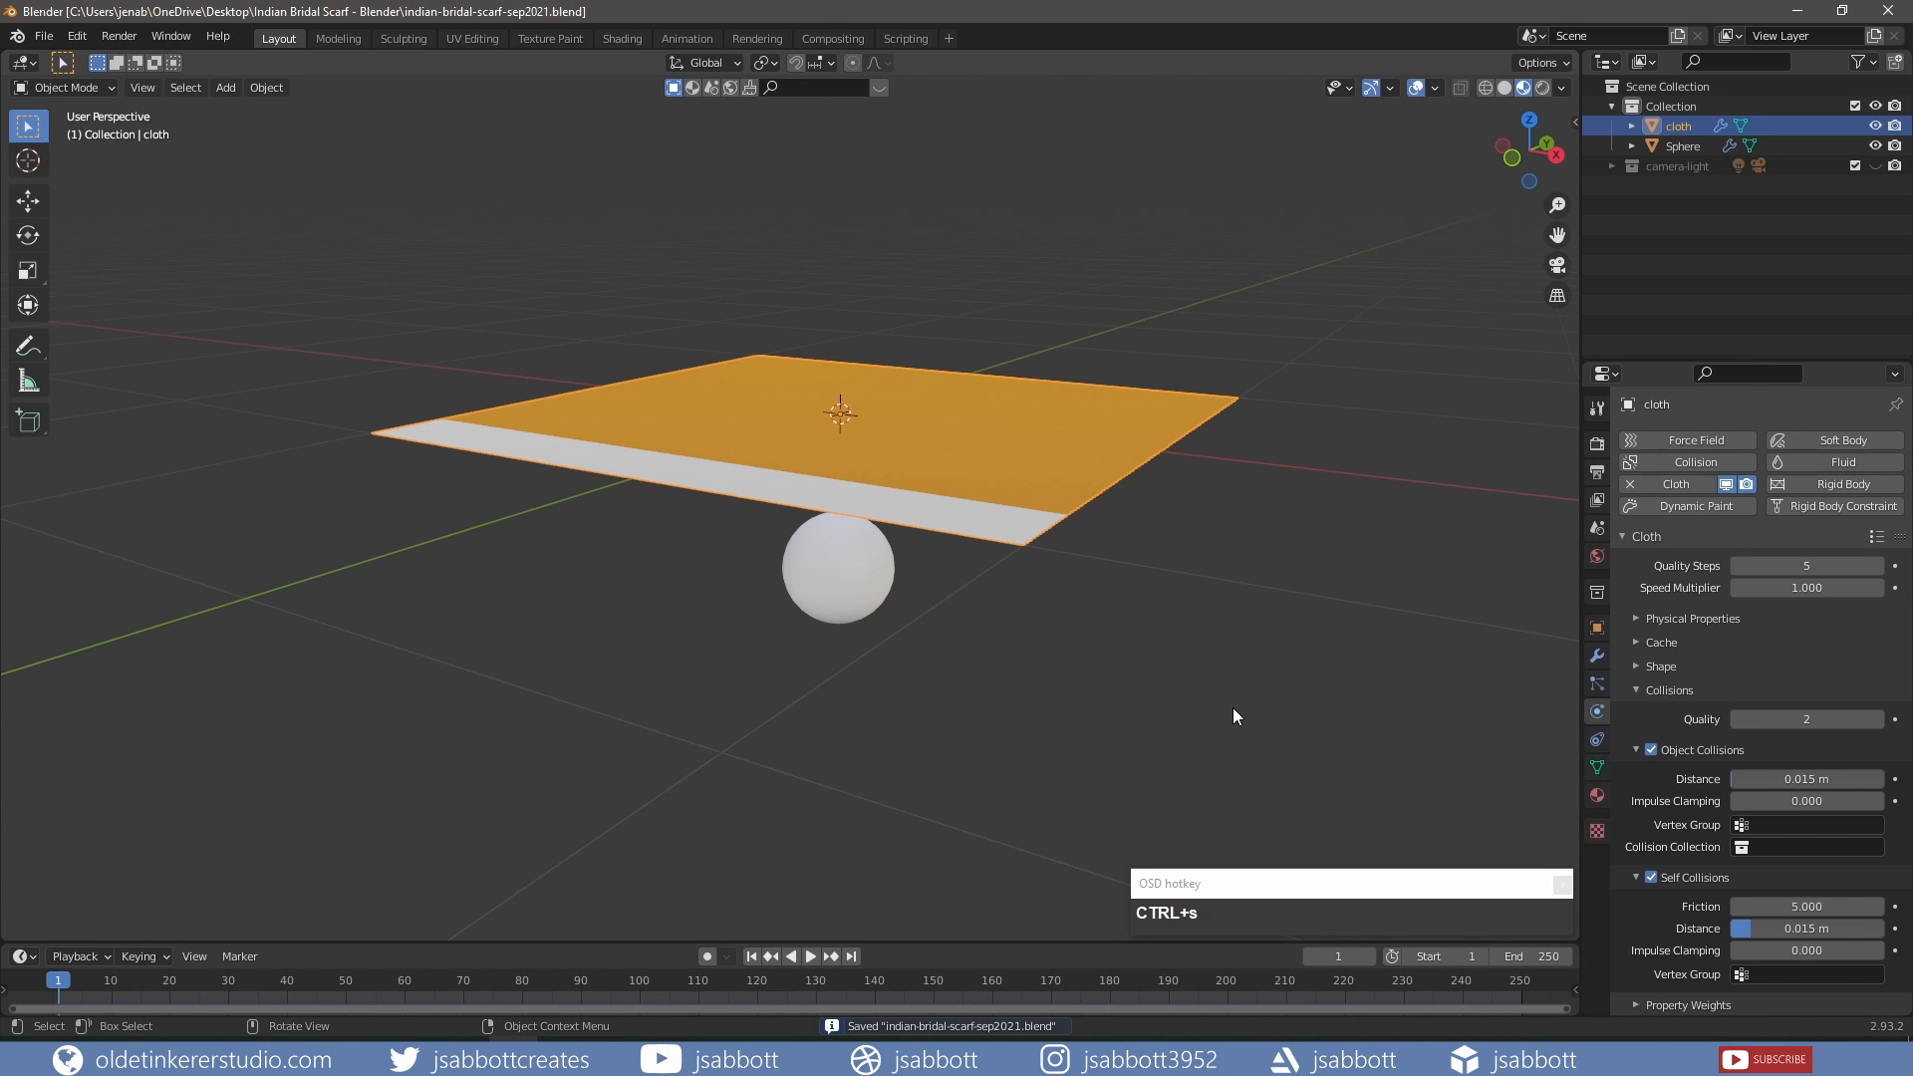
Play the cloth simulation over the sphere, rewind to the first frame, and replay it, pausing at frame 93.
left_click(809, 956)
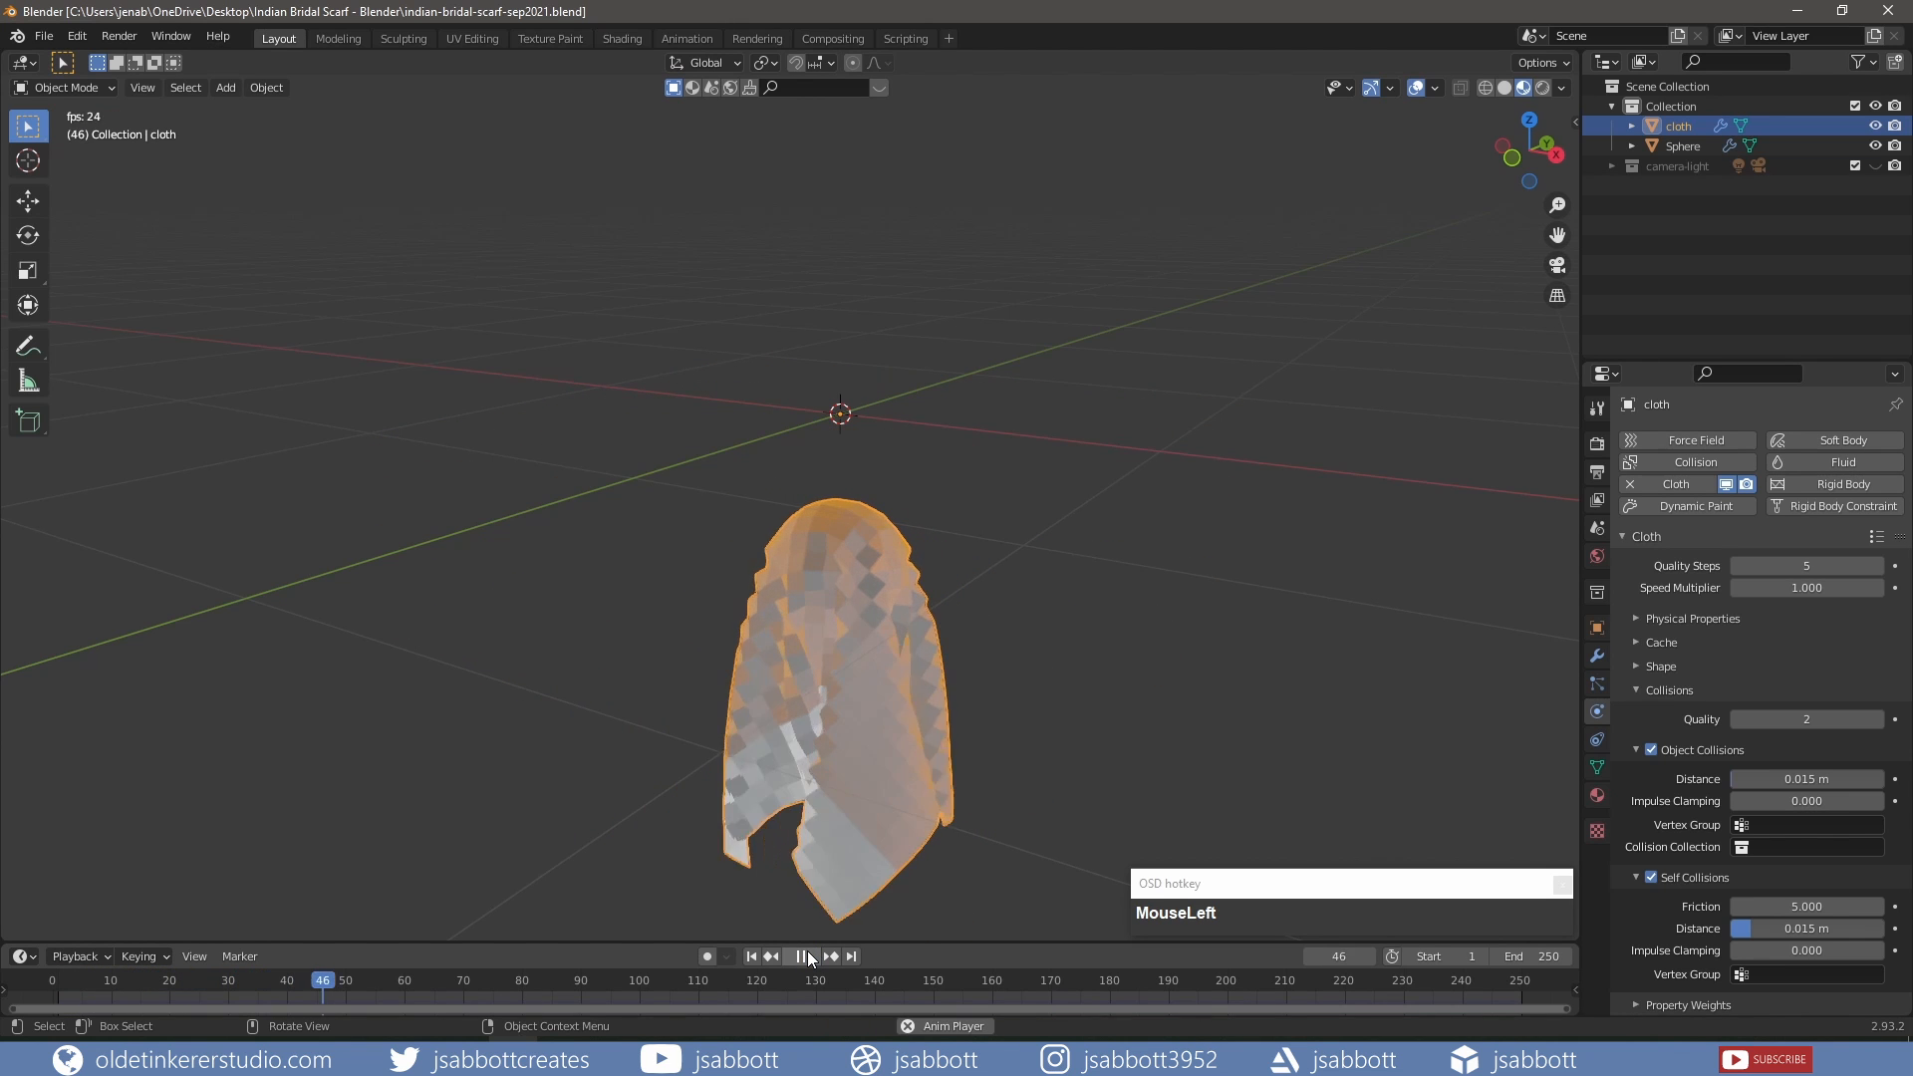
middle_click_drag(1206, 737, 1186, 583, "shift")
scroll(1184, 583, "up", 2)
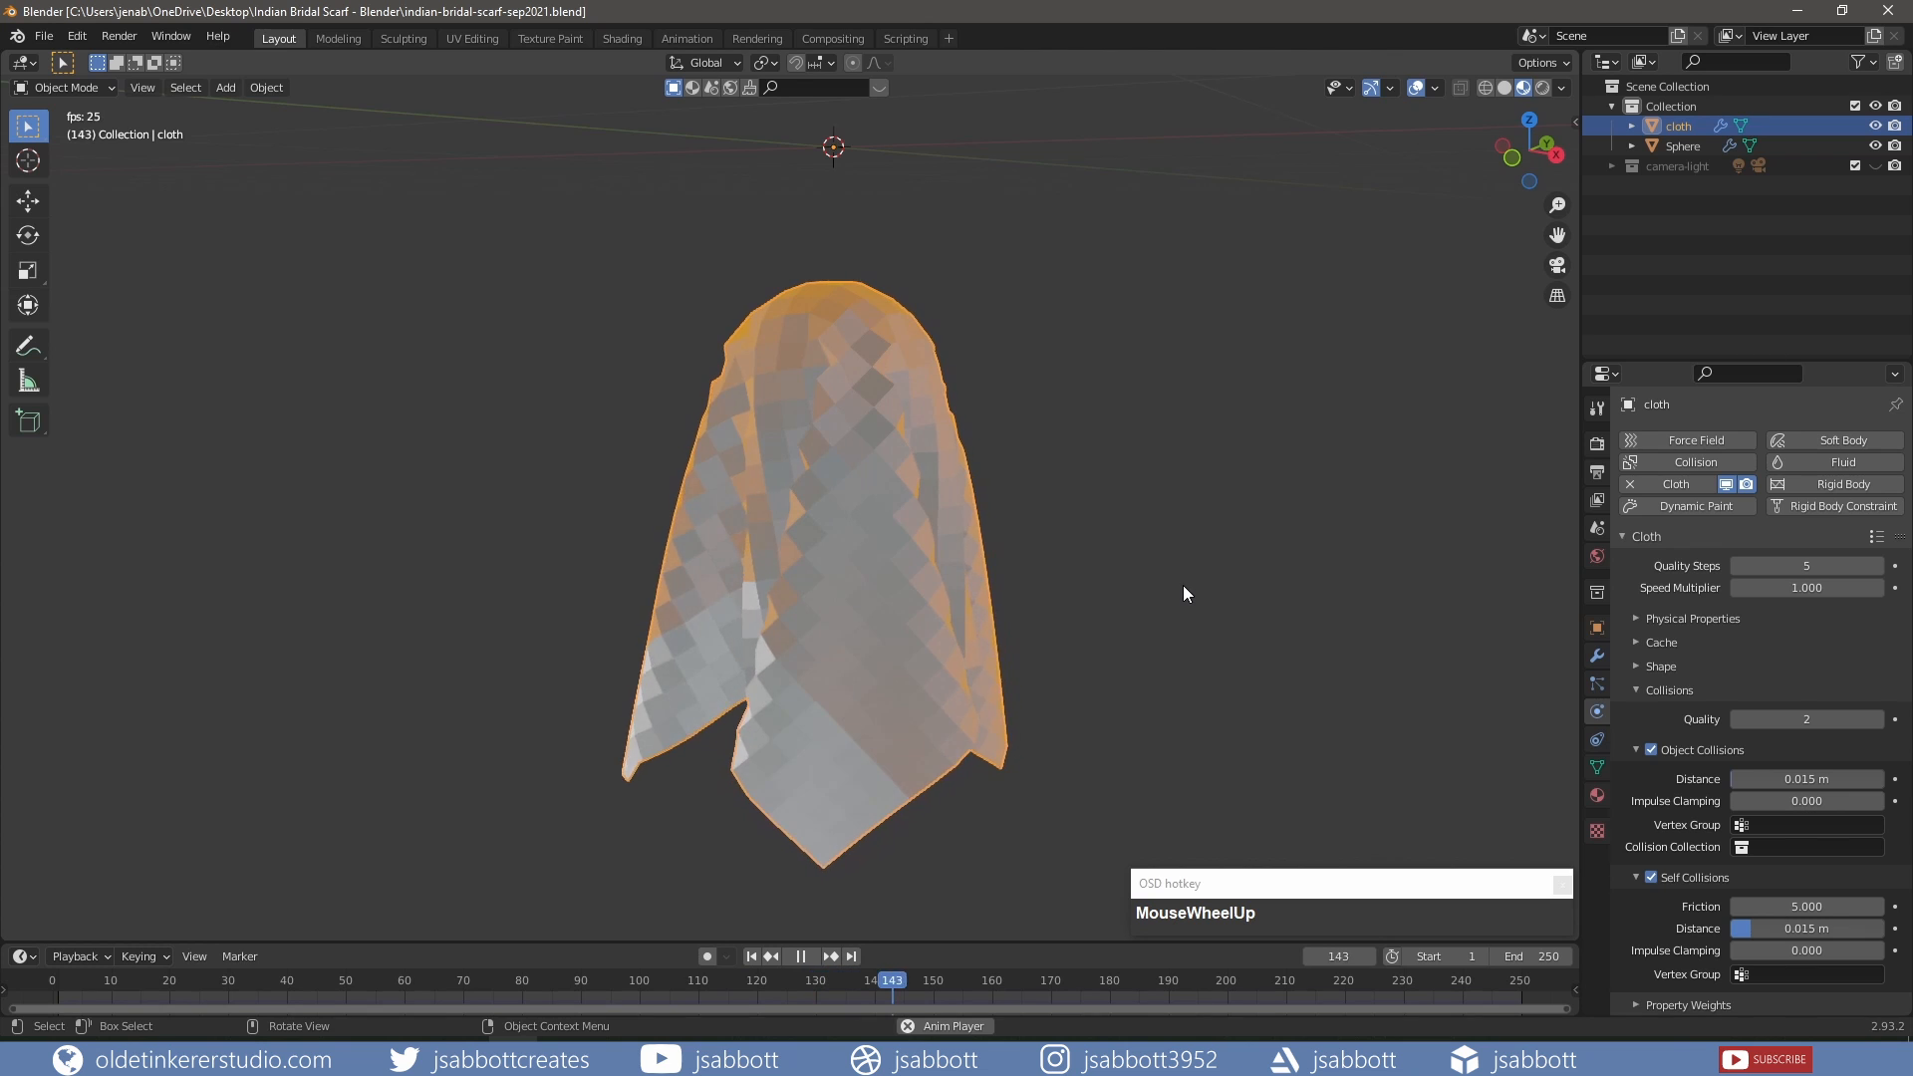
left_click(800, 957)
left_click(752, 957)
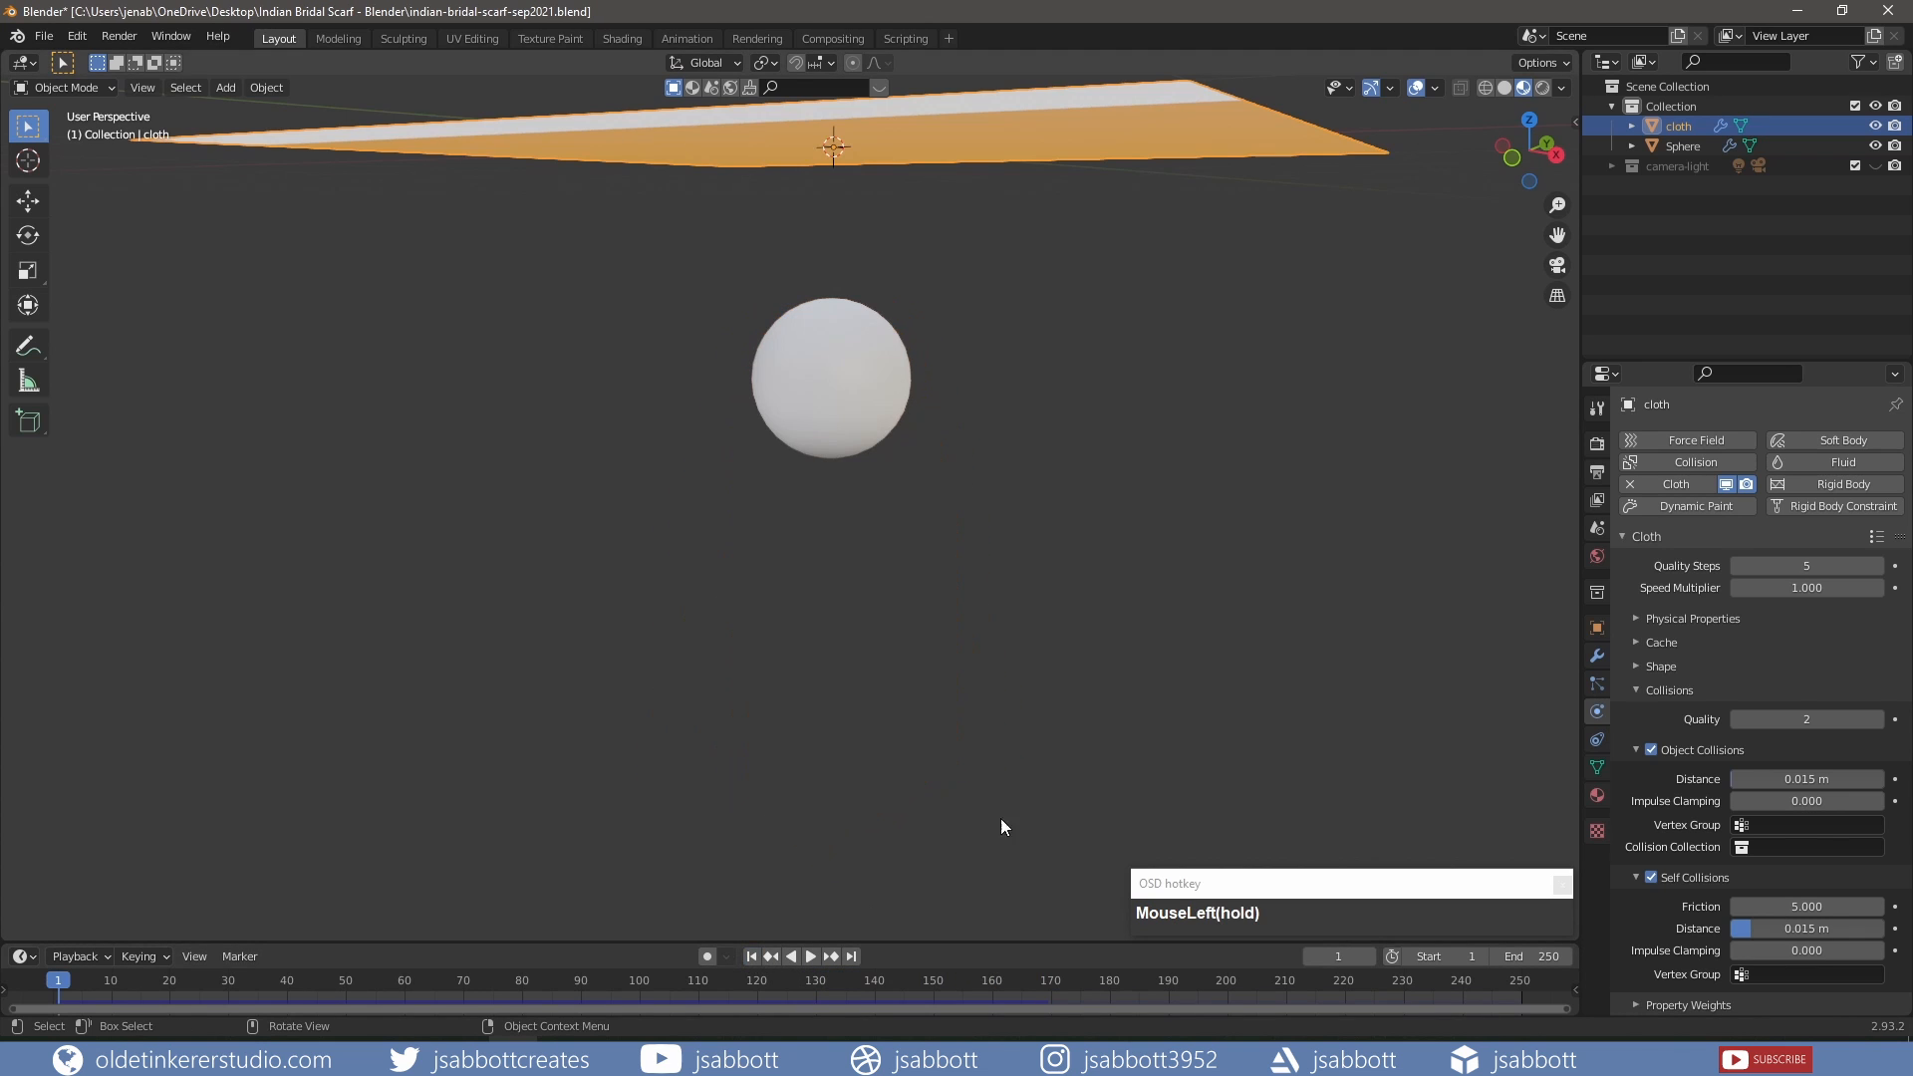
left_click(806, 955)
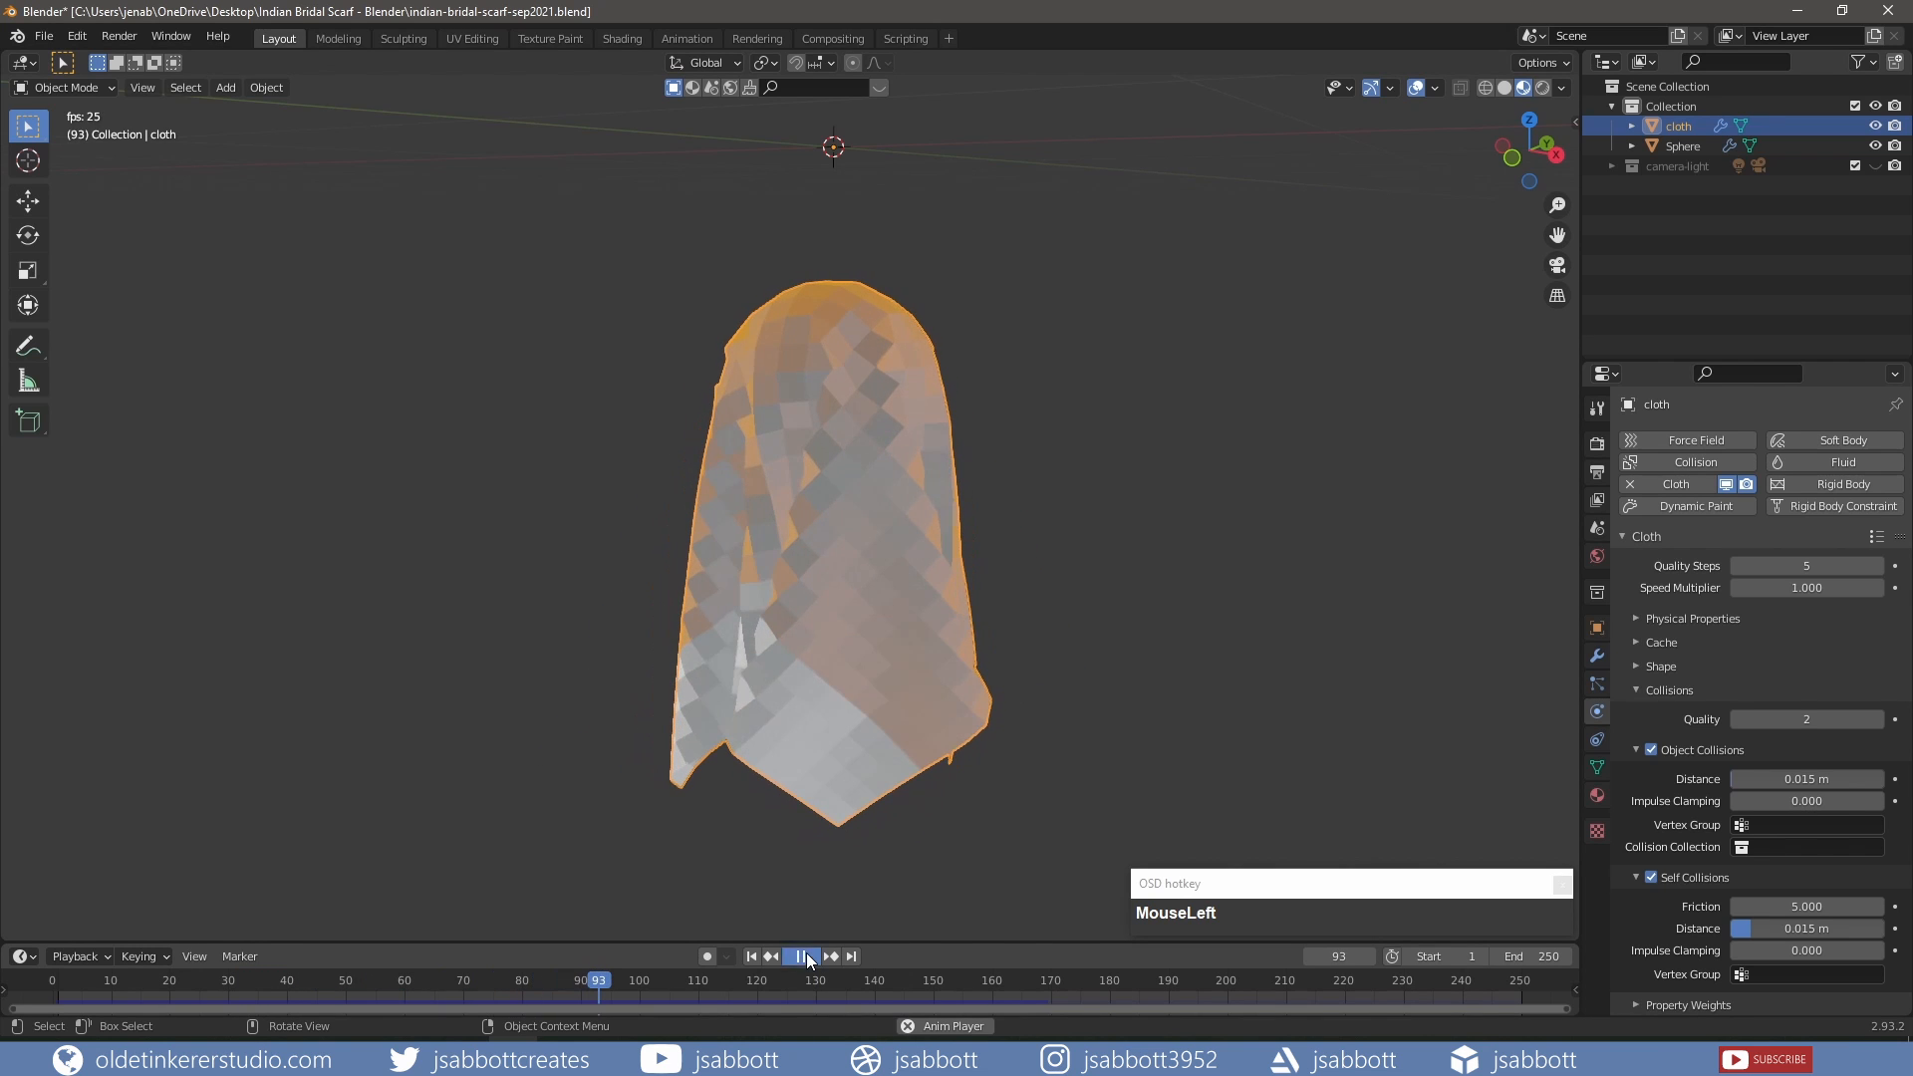
left_click(805, 955)
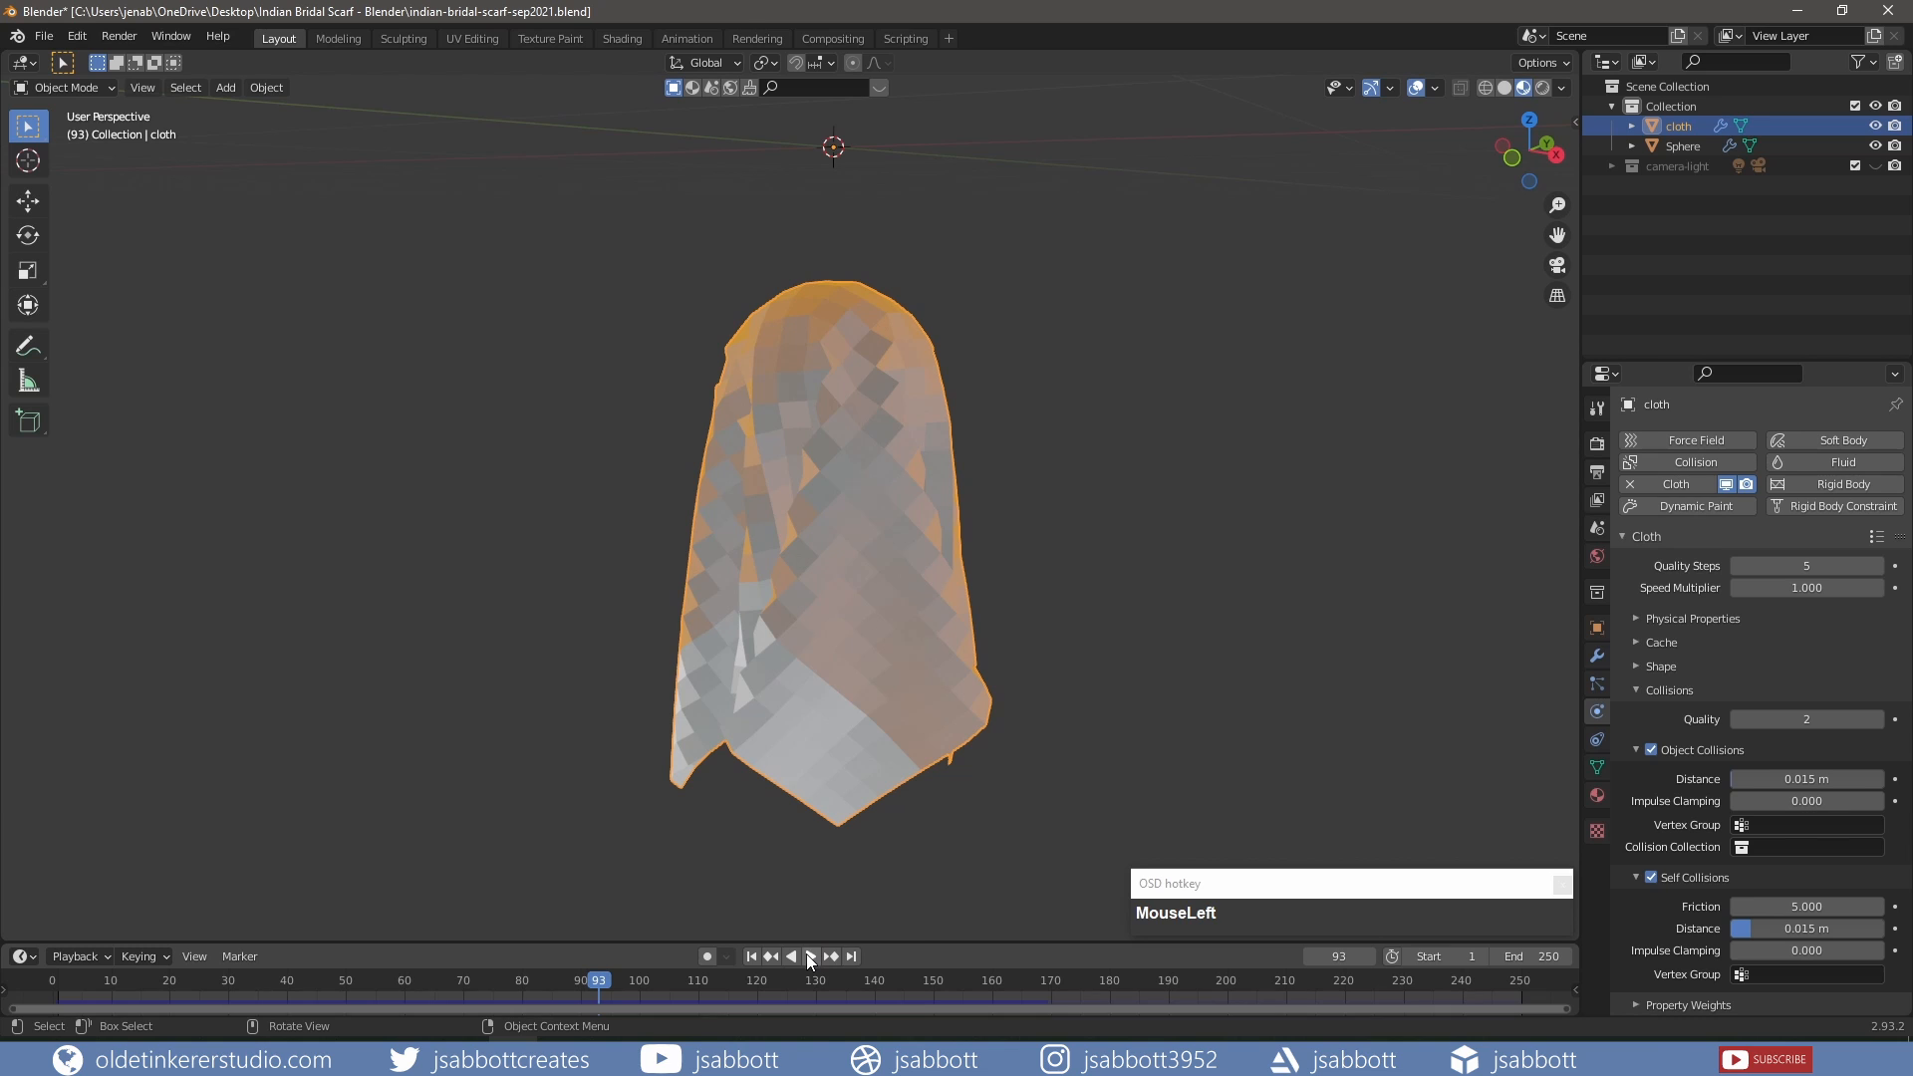
Add a Catmull-Clark Subdivision Surface modifier to the cloth and raise its viewport and render levels.
left_click(1598, 654)
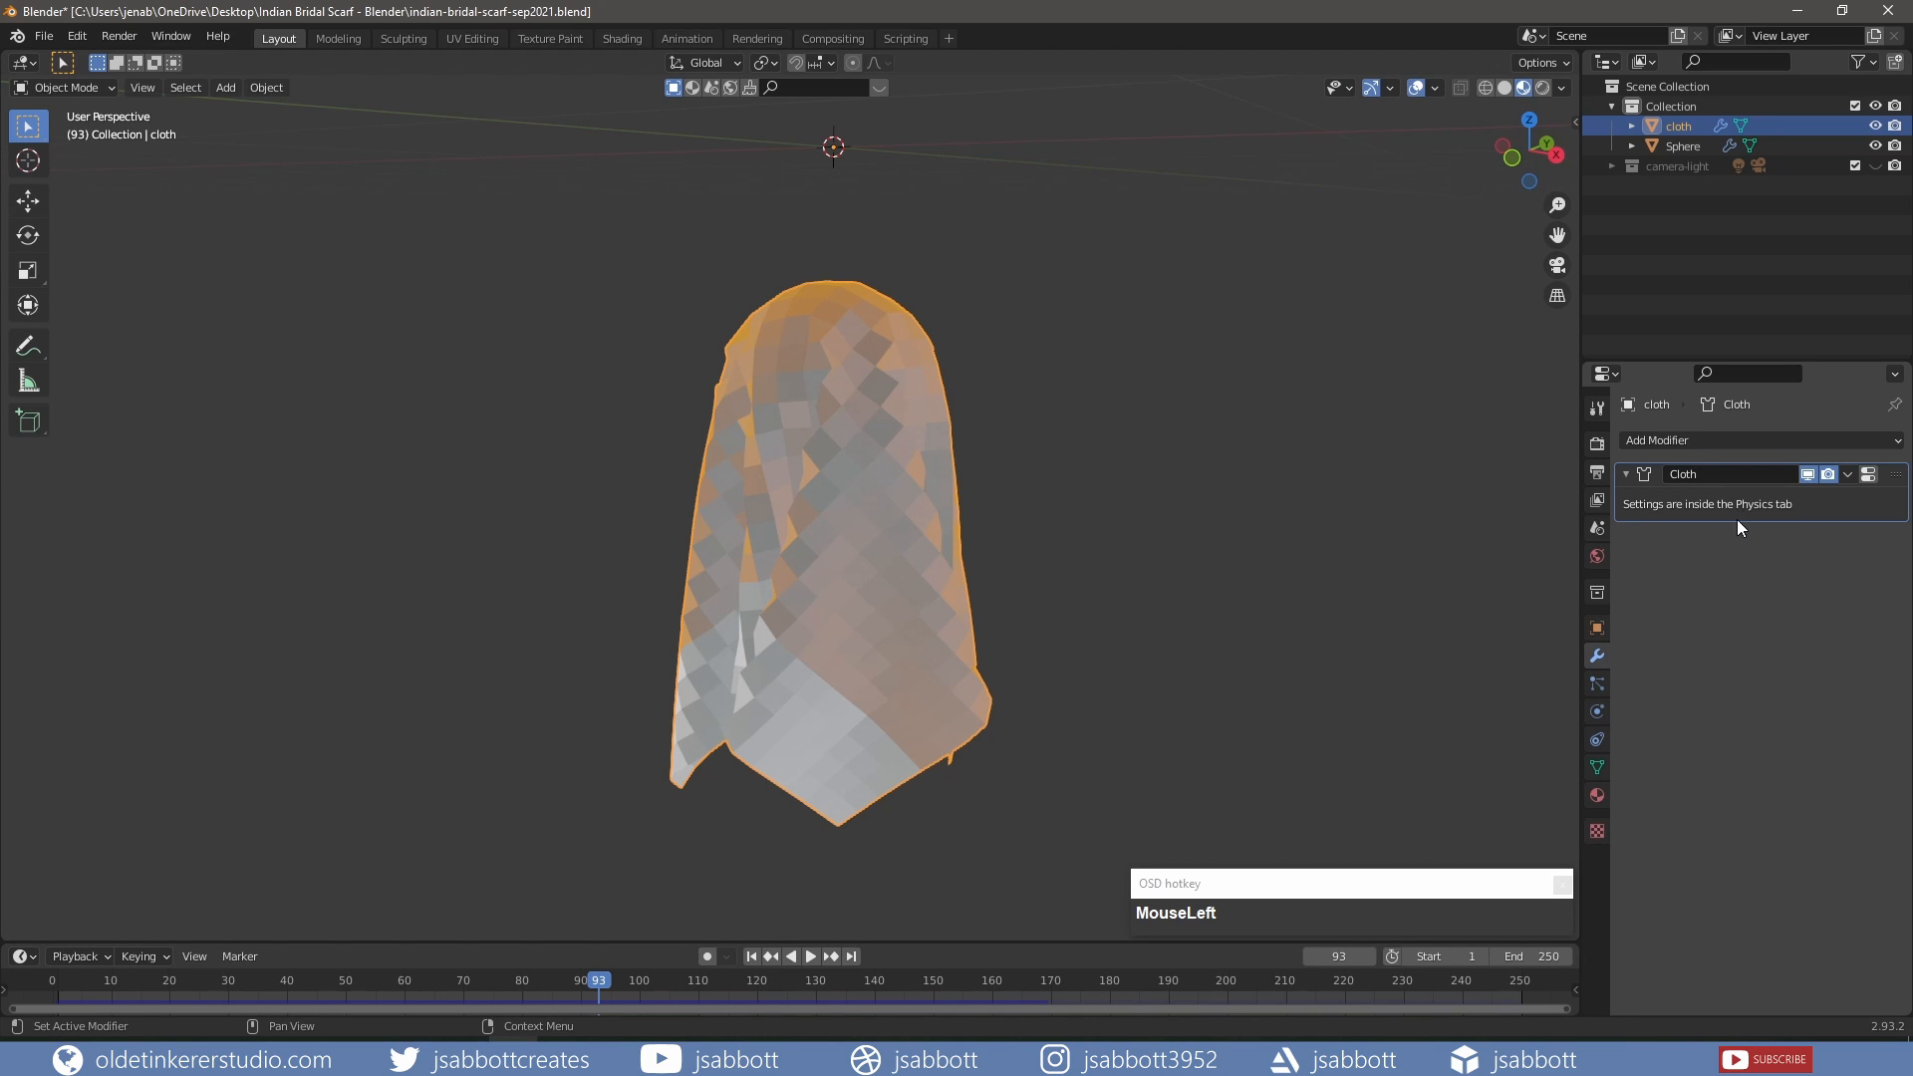
left_click(1687, 438)
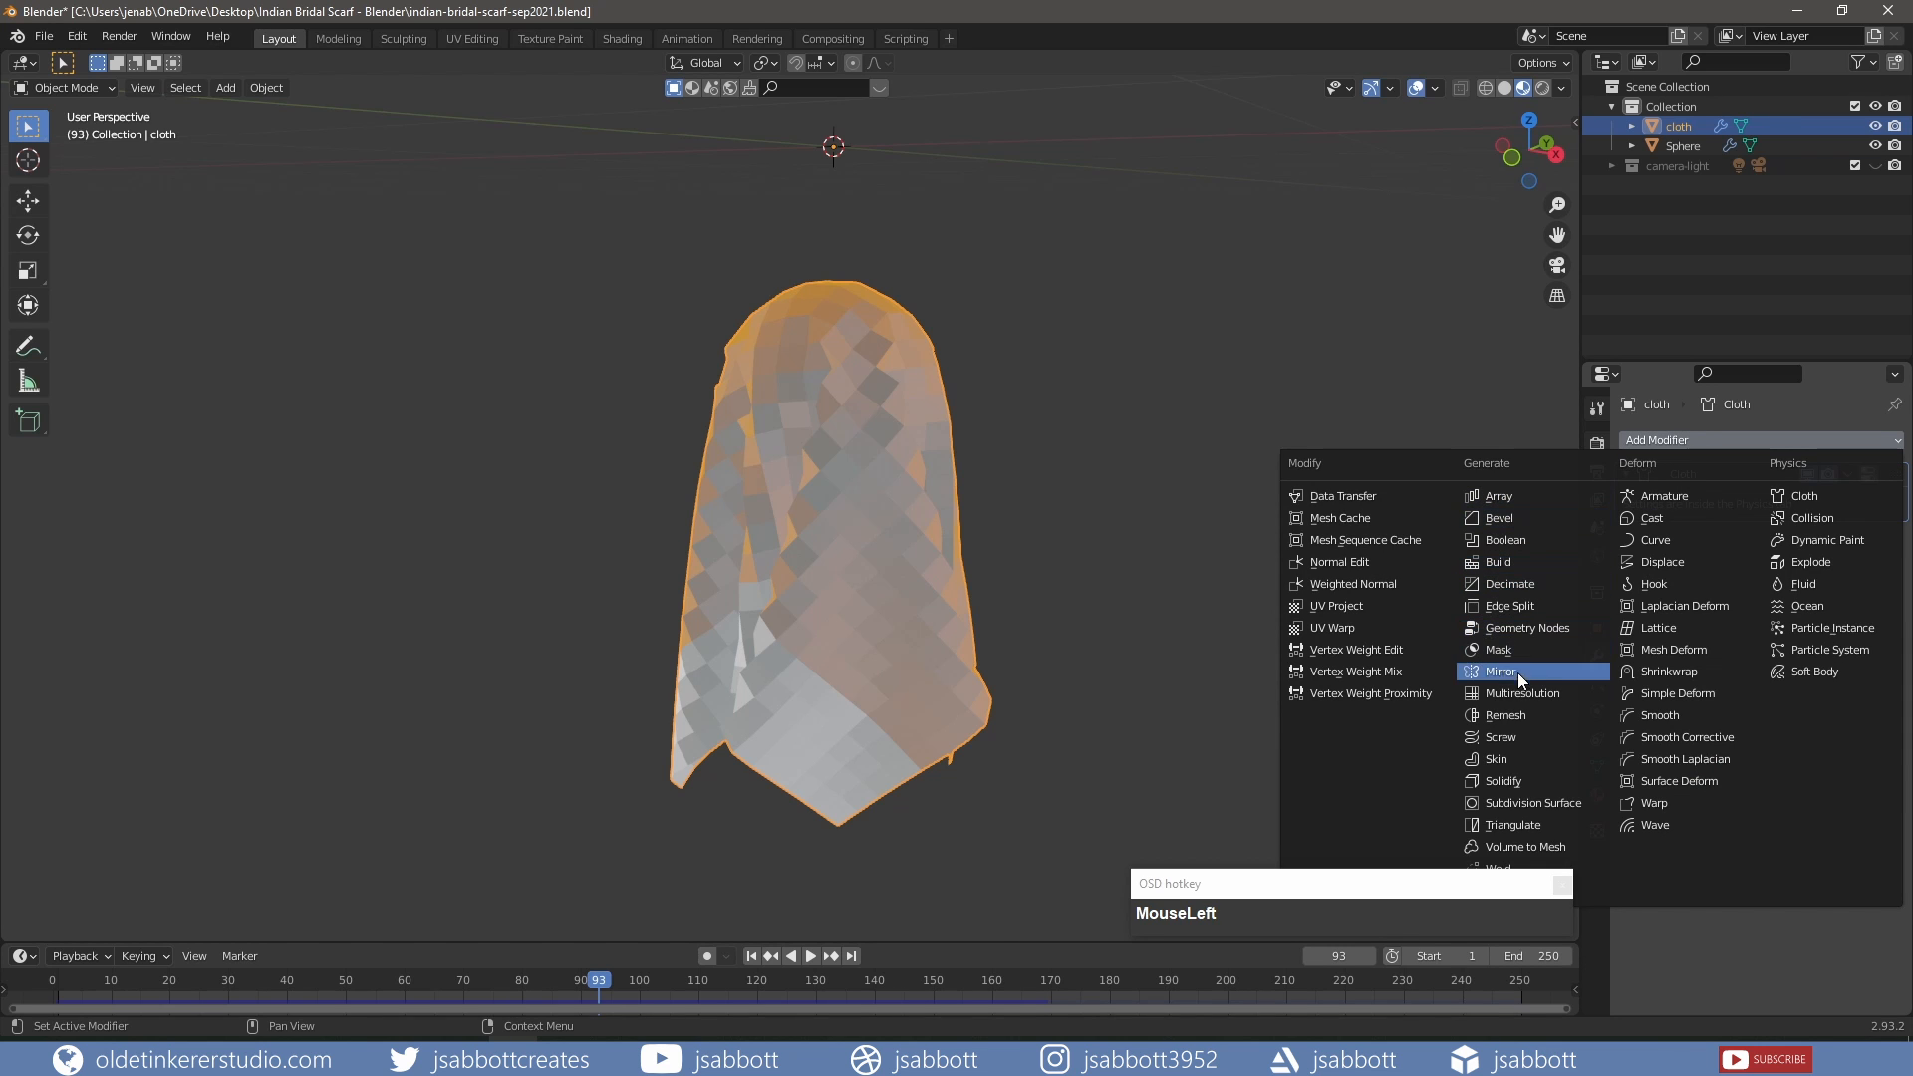
left_click(1533, 803)
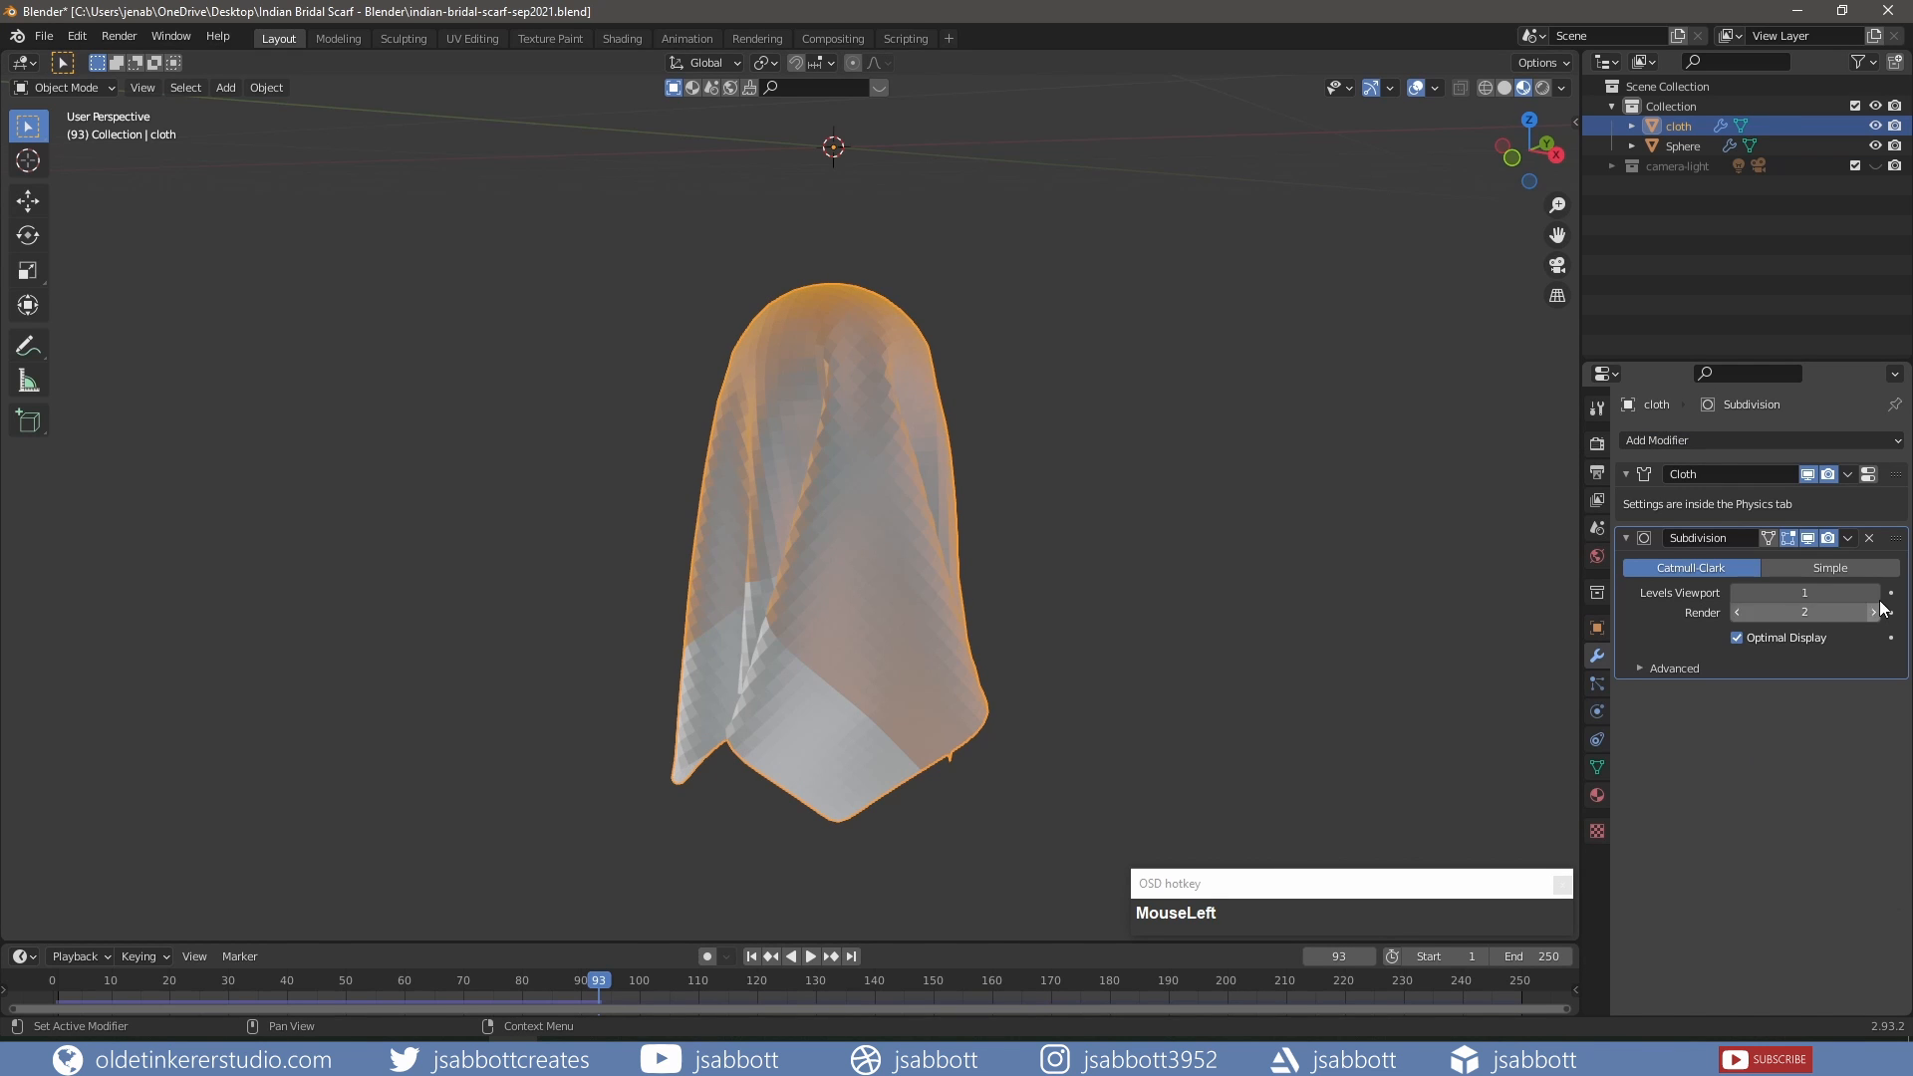
left_click(1839, 567)
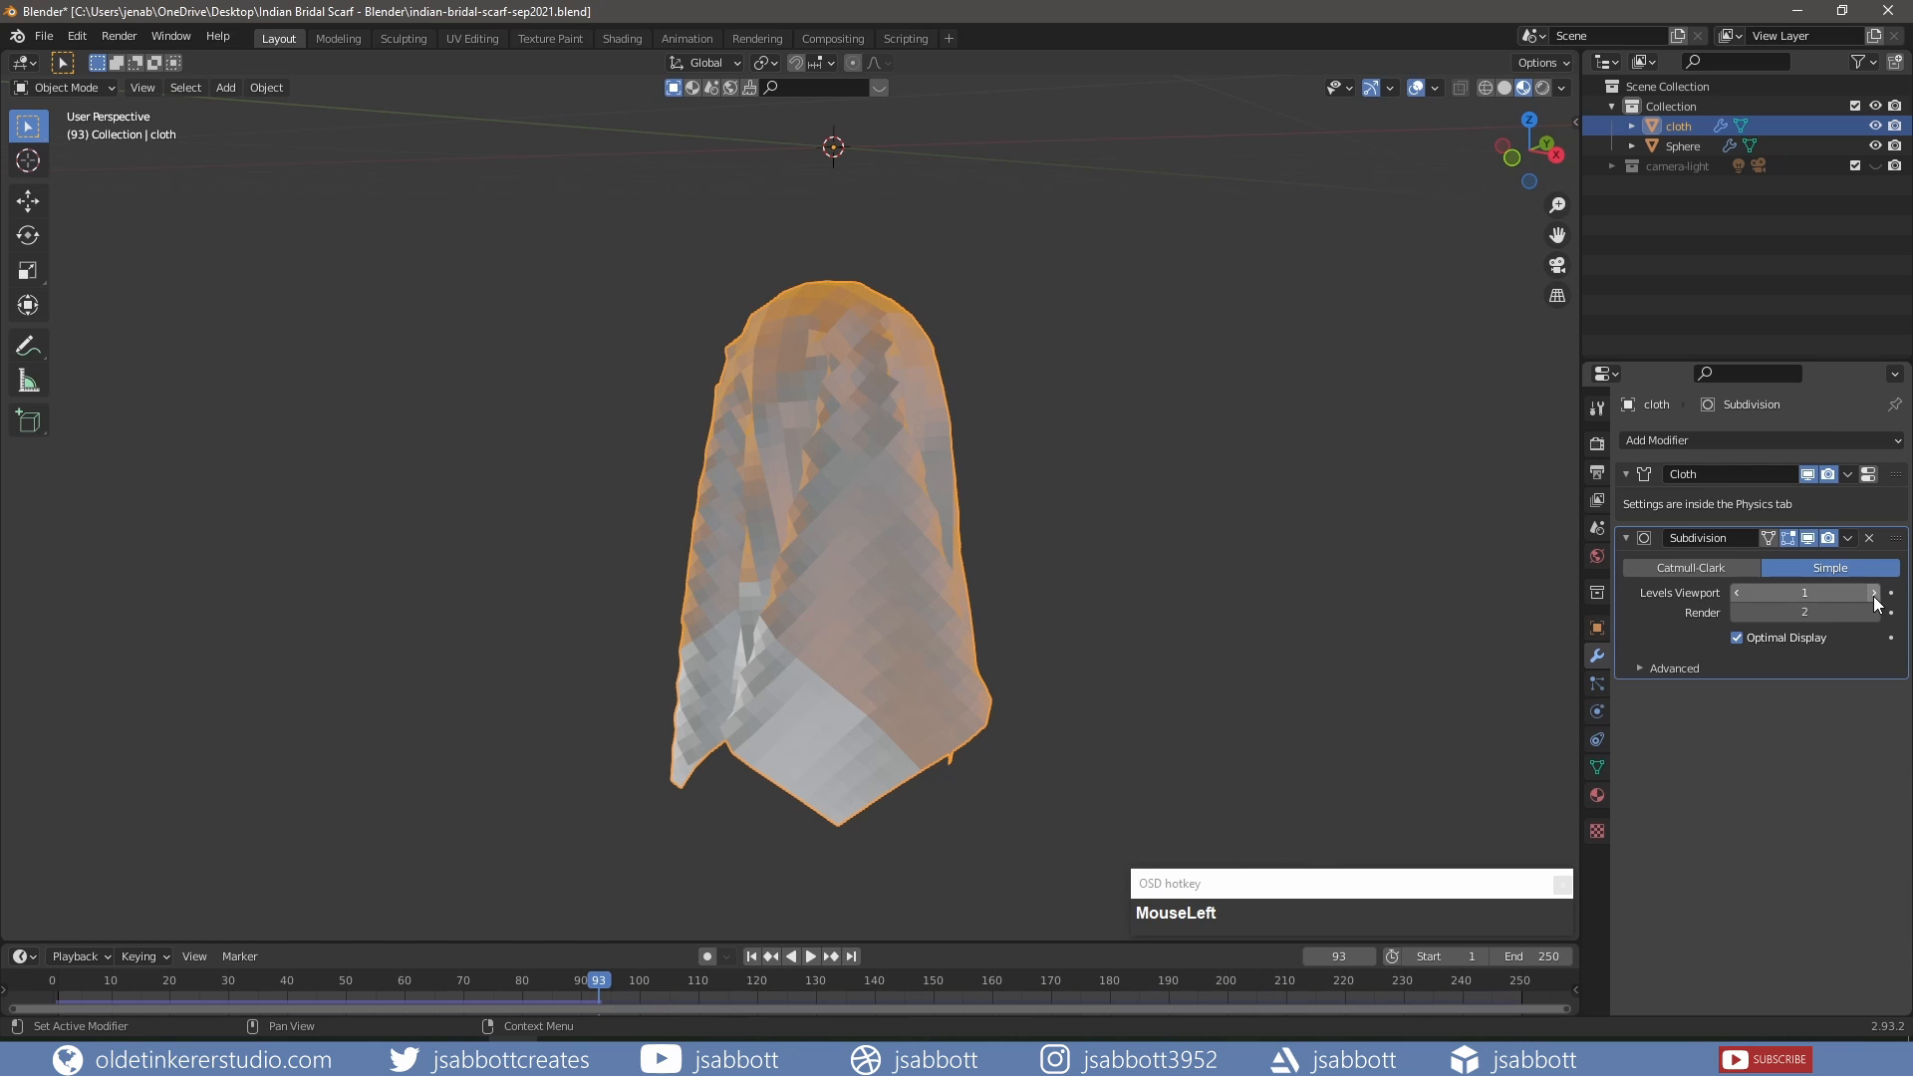
left_click(1873, 592)
left_click(1874, 612)
left_click(1874, 592)
left_click(1698, 567)
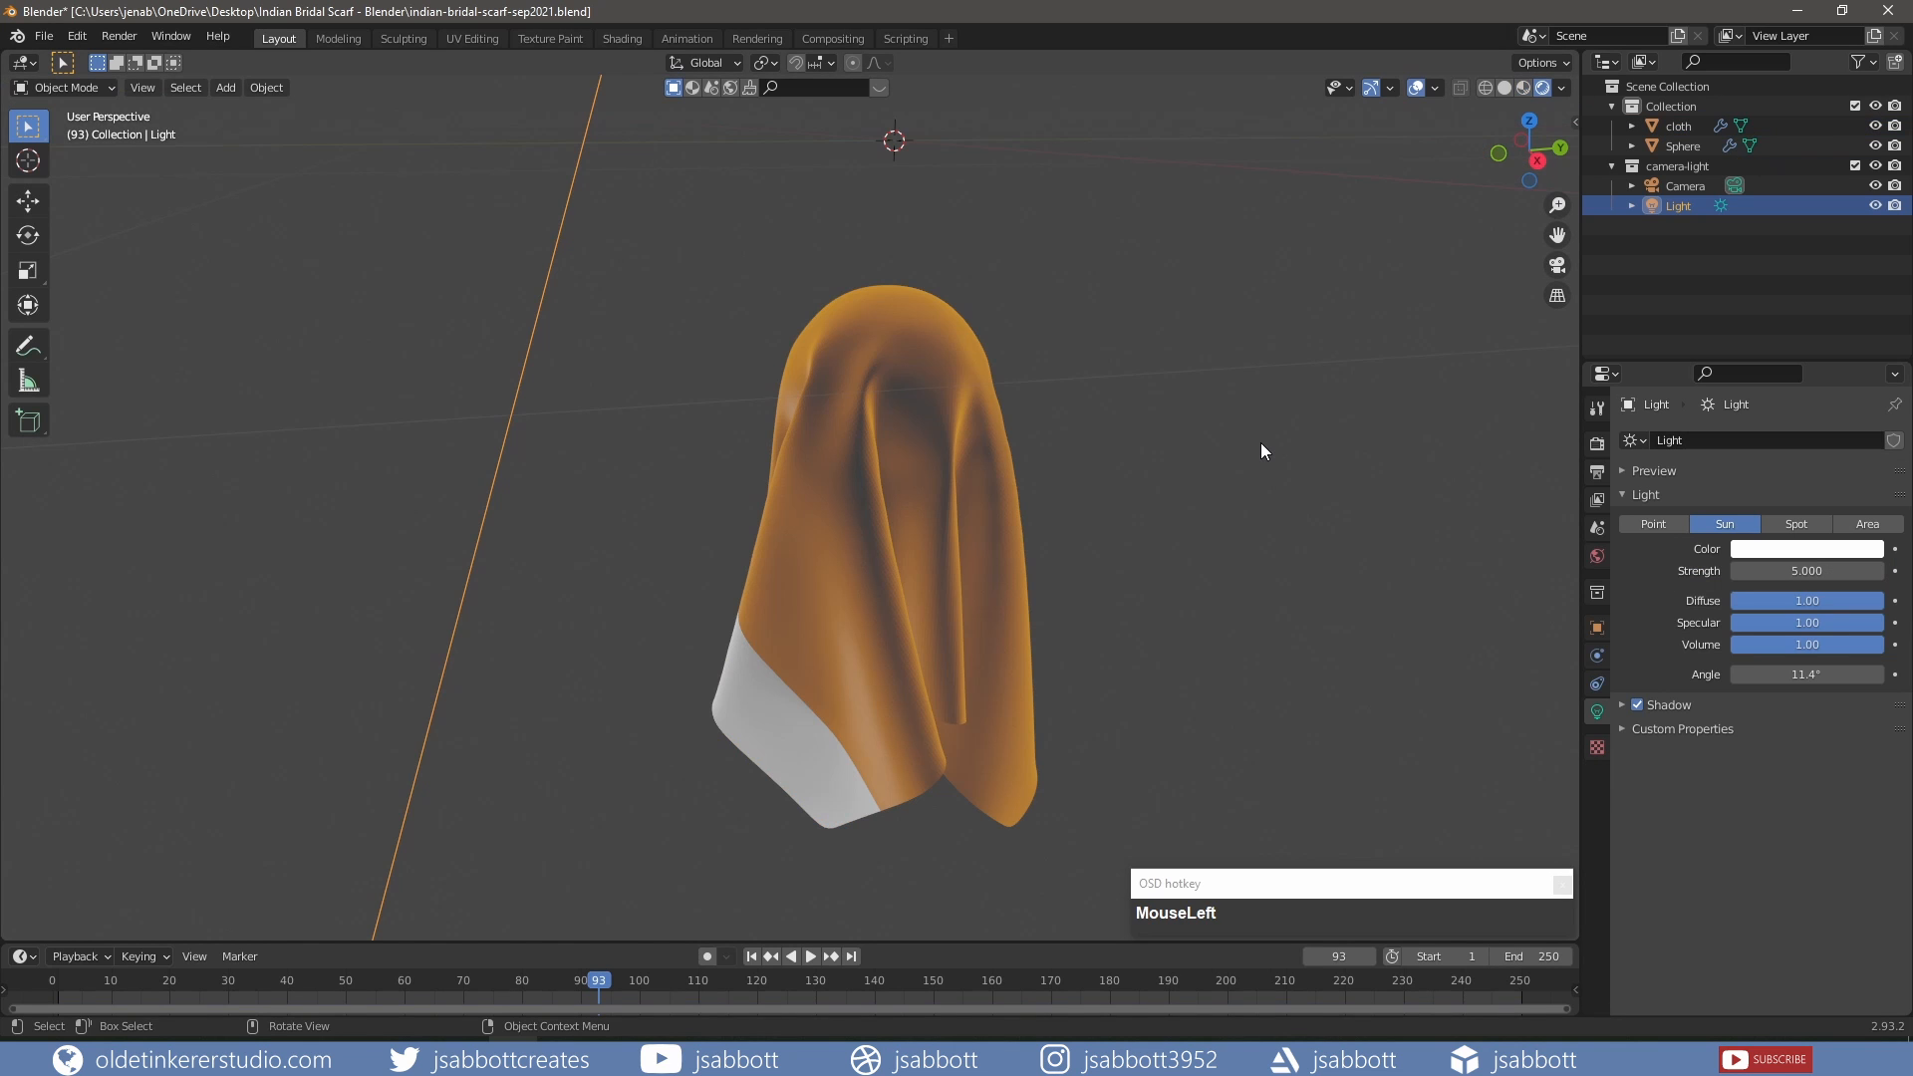
Change the scene's render engine to Cycles in the render settings.
left_click(1596, 443)
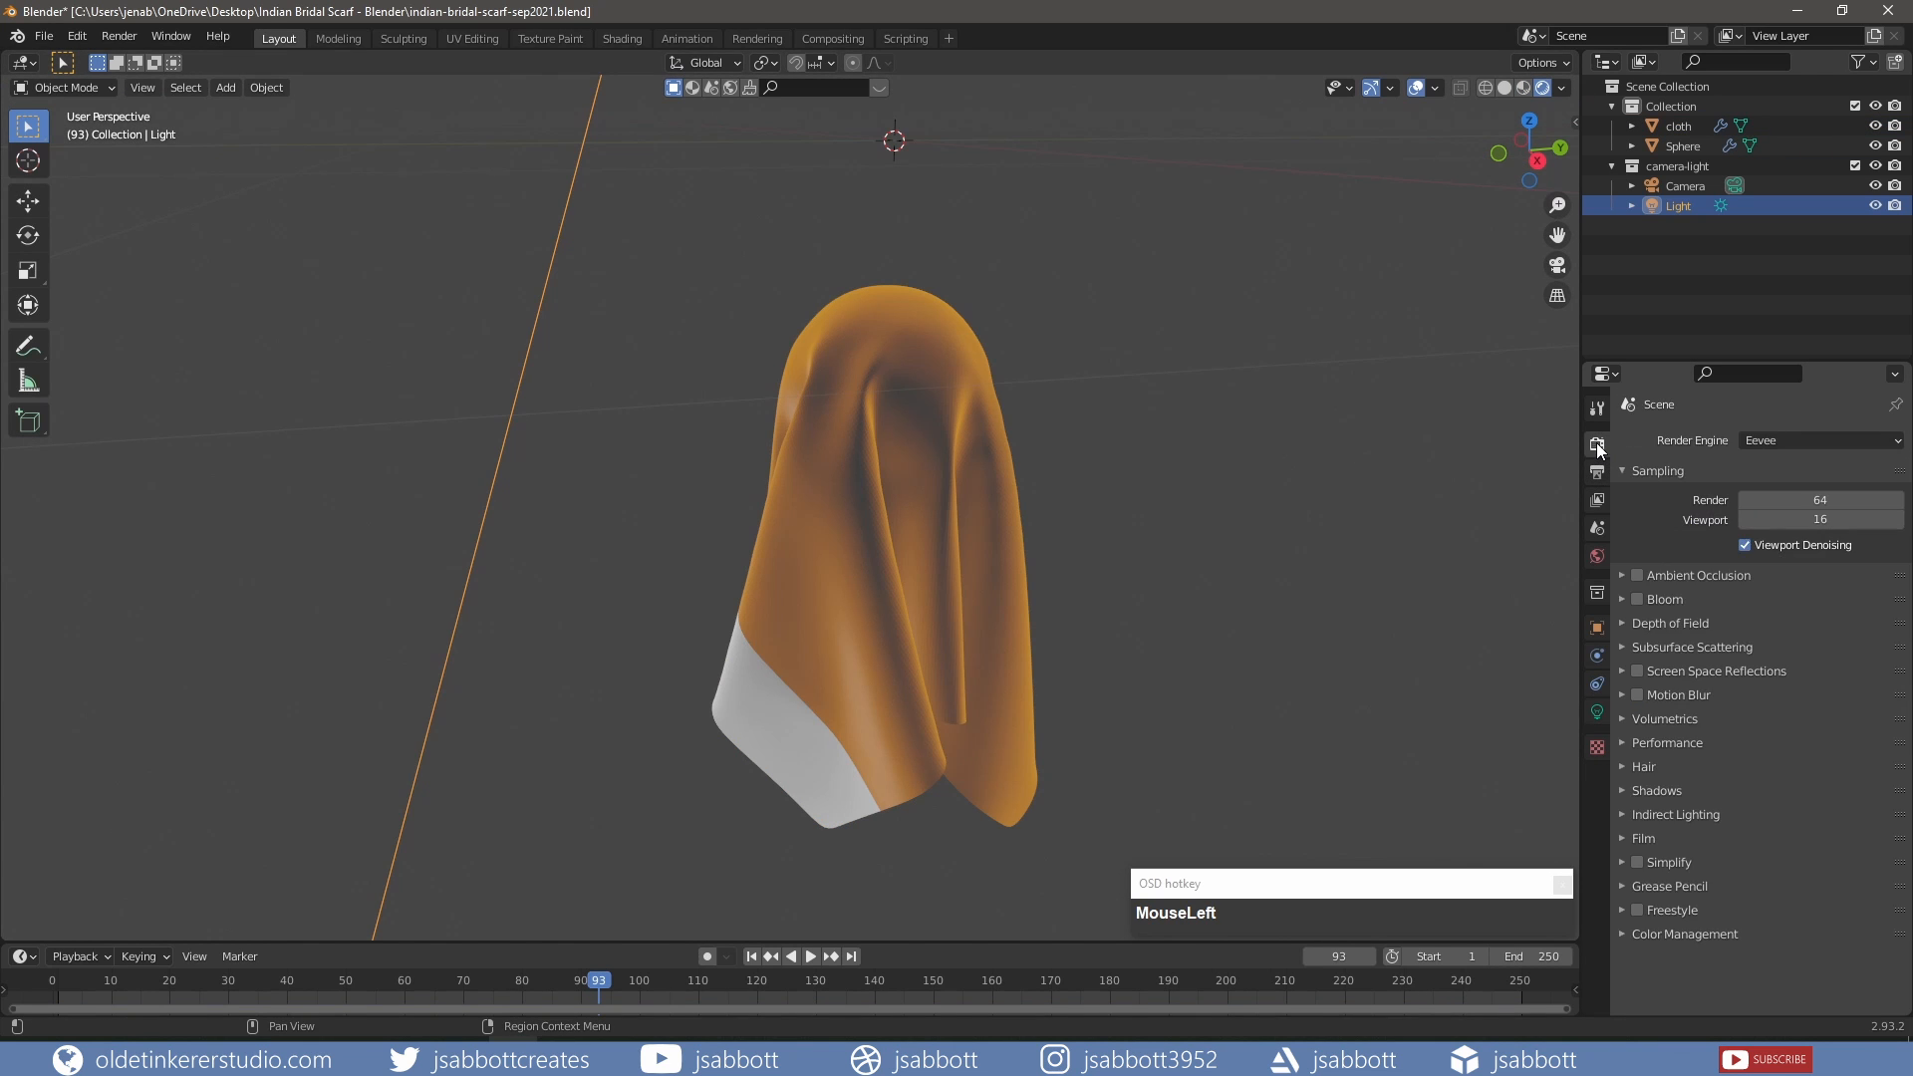
left_click(1790, 444)
left_click(1779, 506)
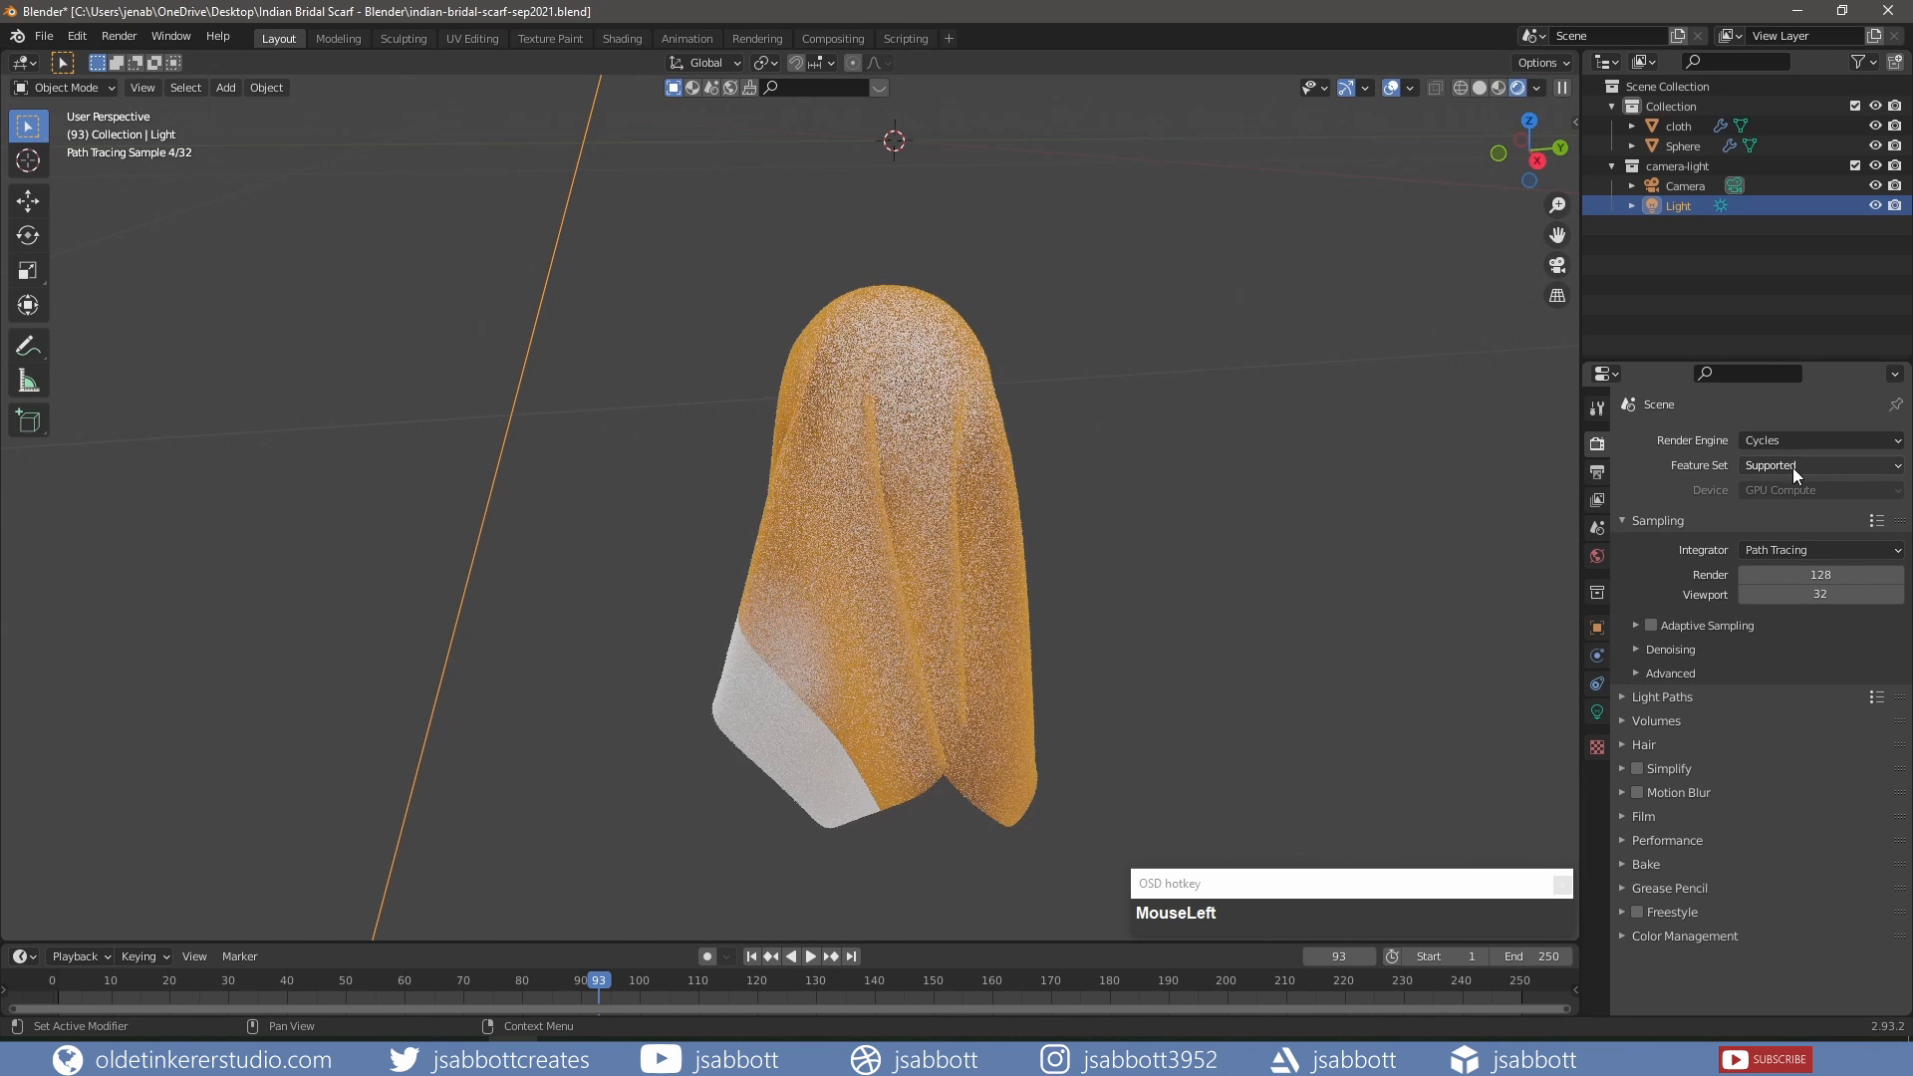
left_click(1788, 488)
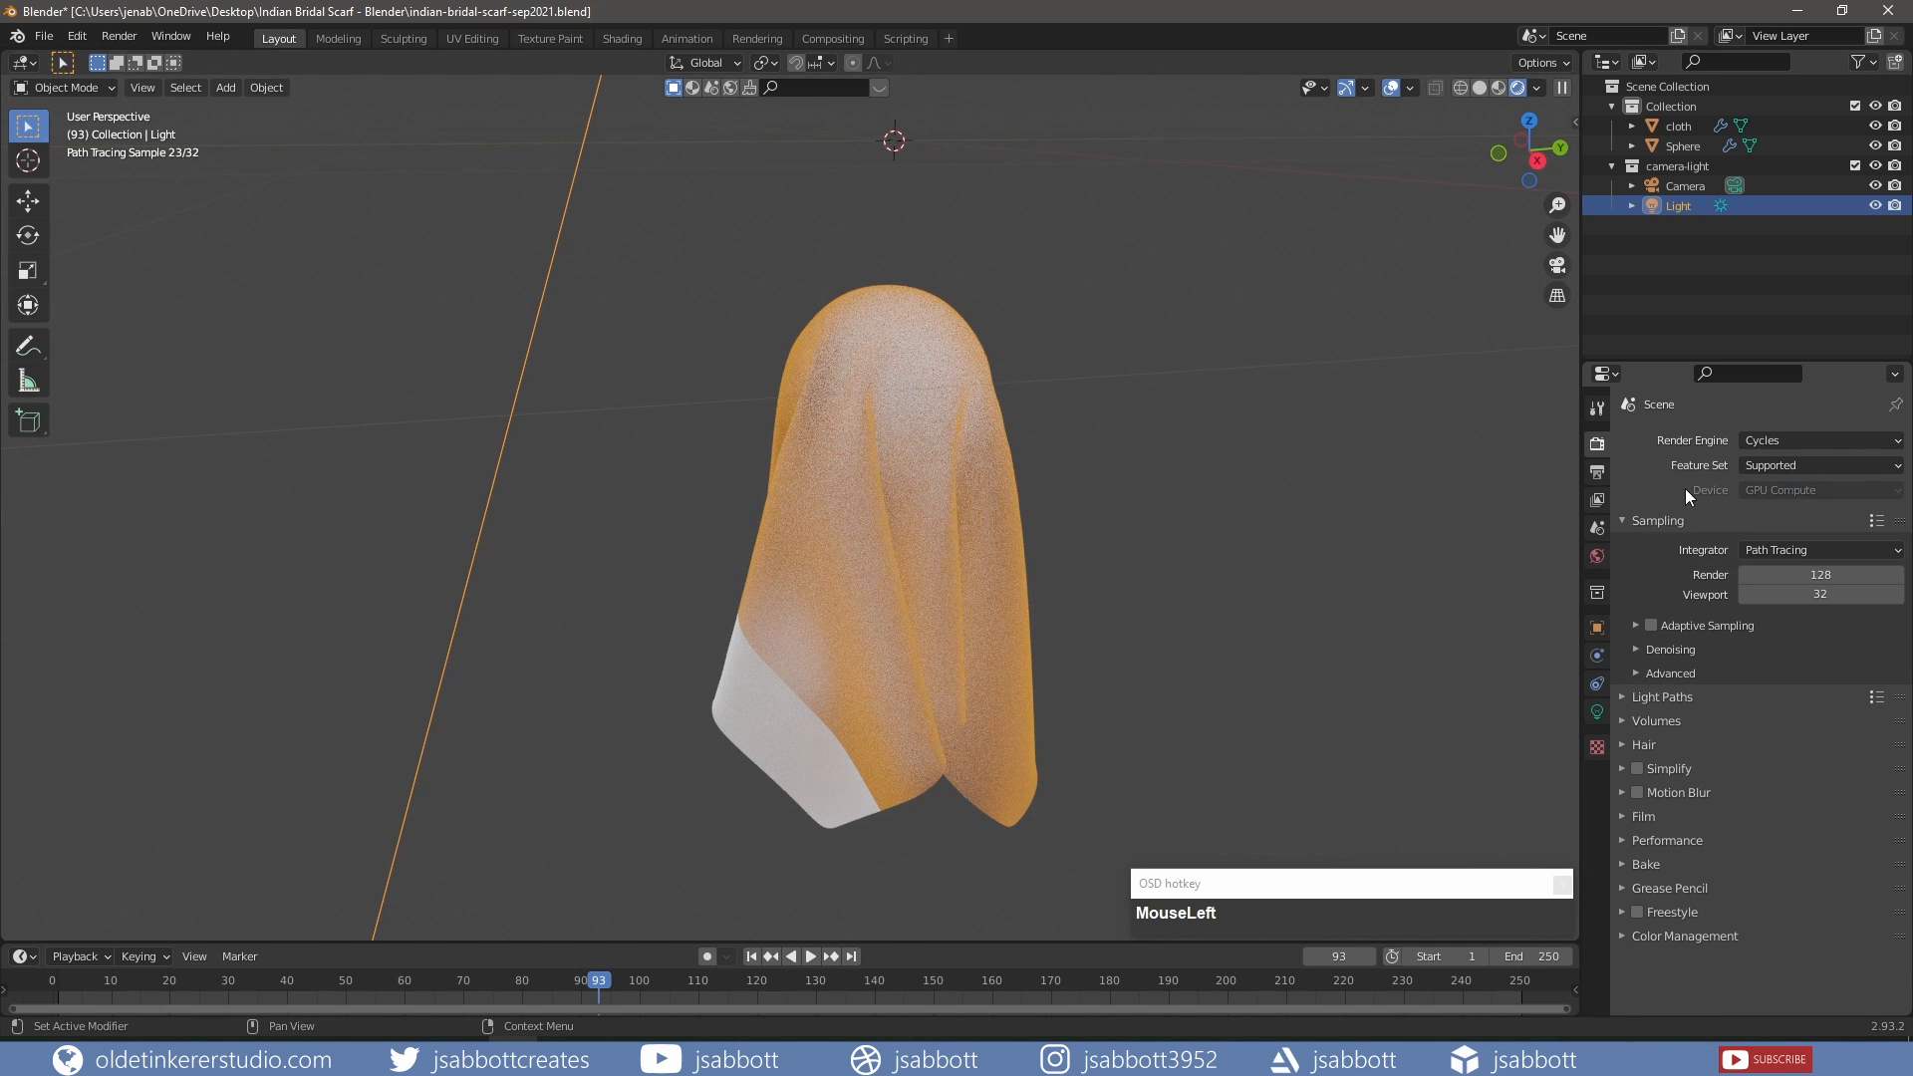